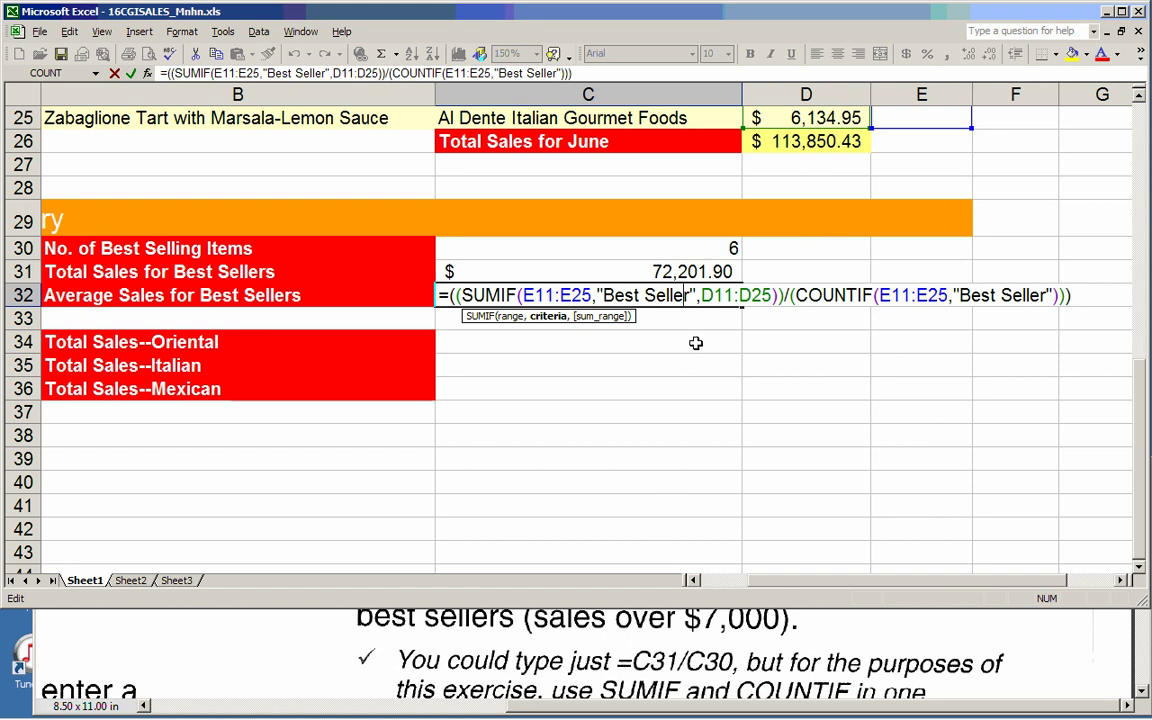
# Step: Commit the C32 formula that divides the SUMIF of "Best Seller" sales by their COUNTIF
pyautogui.press('Return')
pyautogui.scroll(5, 695, 343)
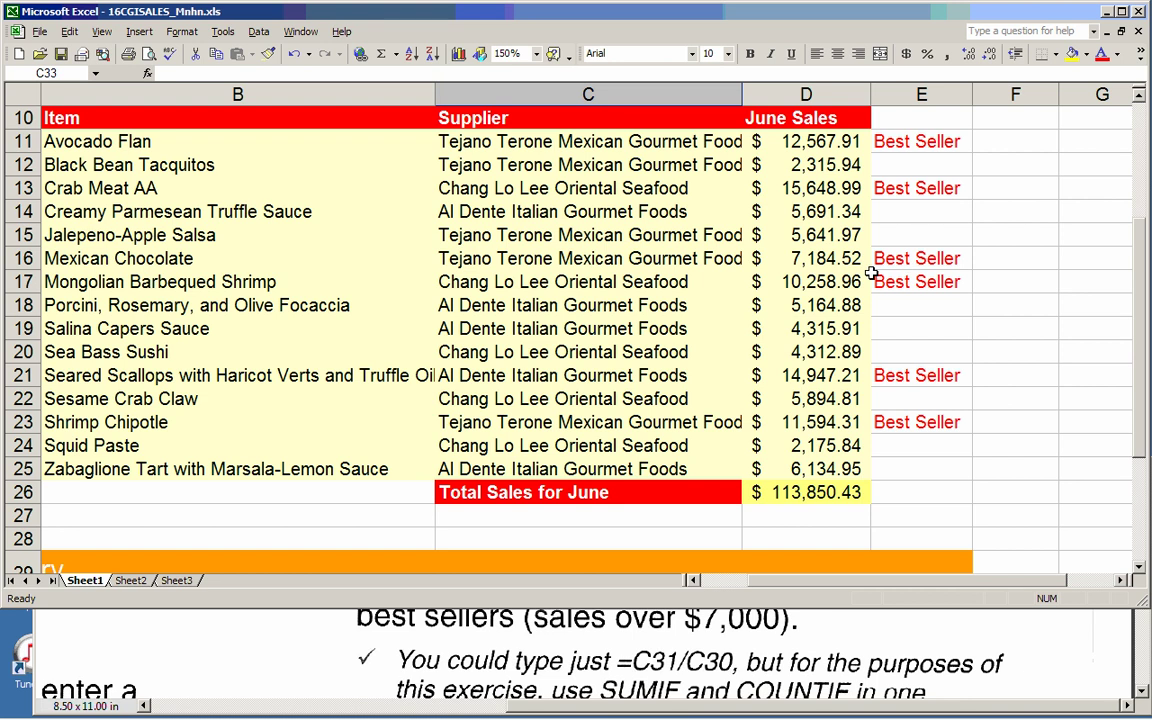
pyautogui.scroll(-2, 860, 352)
# Step: Switch to 243.pdf in Adobe Reader and read instruction 9 on using SUMIF in cells C34:C36
pyautogui.click(610, 650)
pyautogui.scroll(-3, 600, 590)
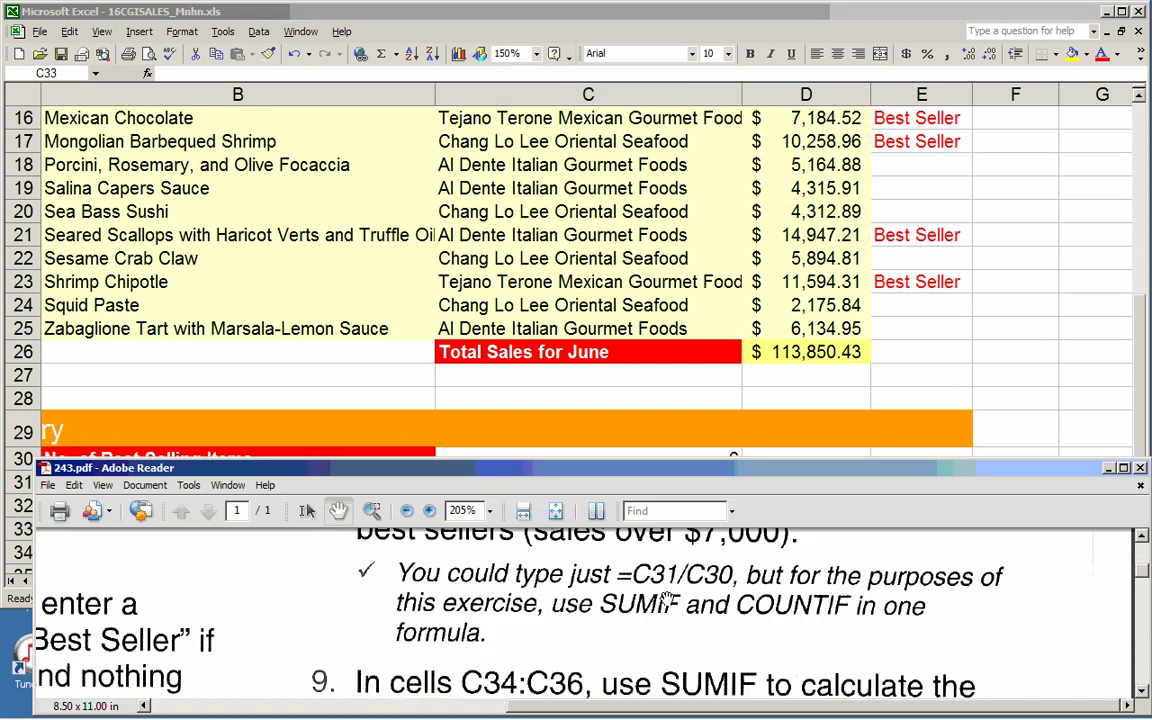
pyautogui.scroll(-1, 655, 600)
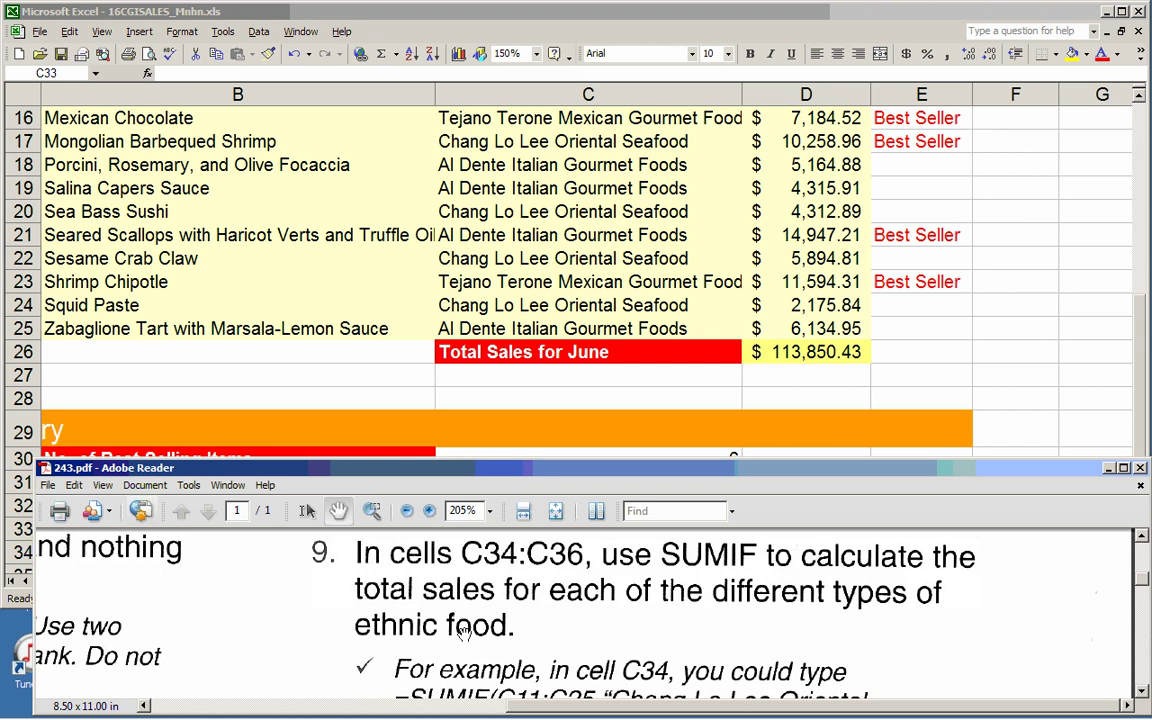
pyautogui.scroll(-2, 465, 628)
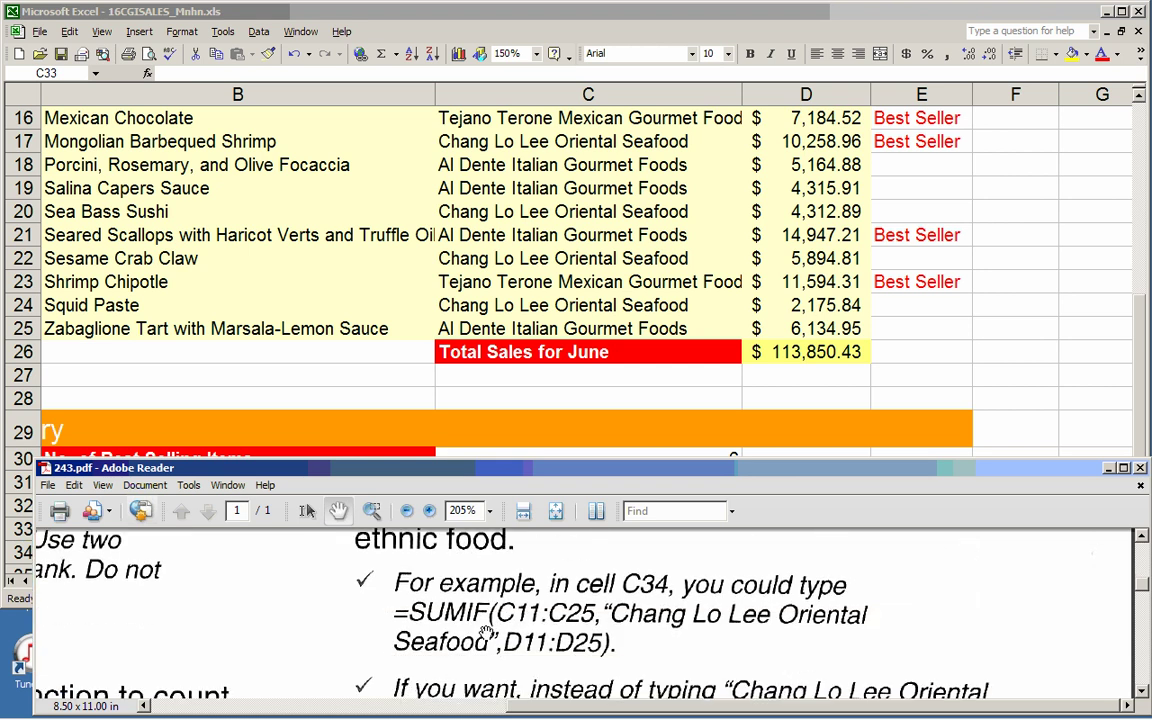
pyautogui.scroll(-1, 487, 630)
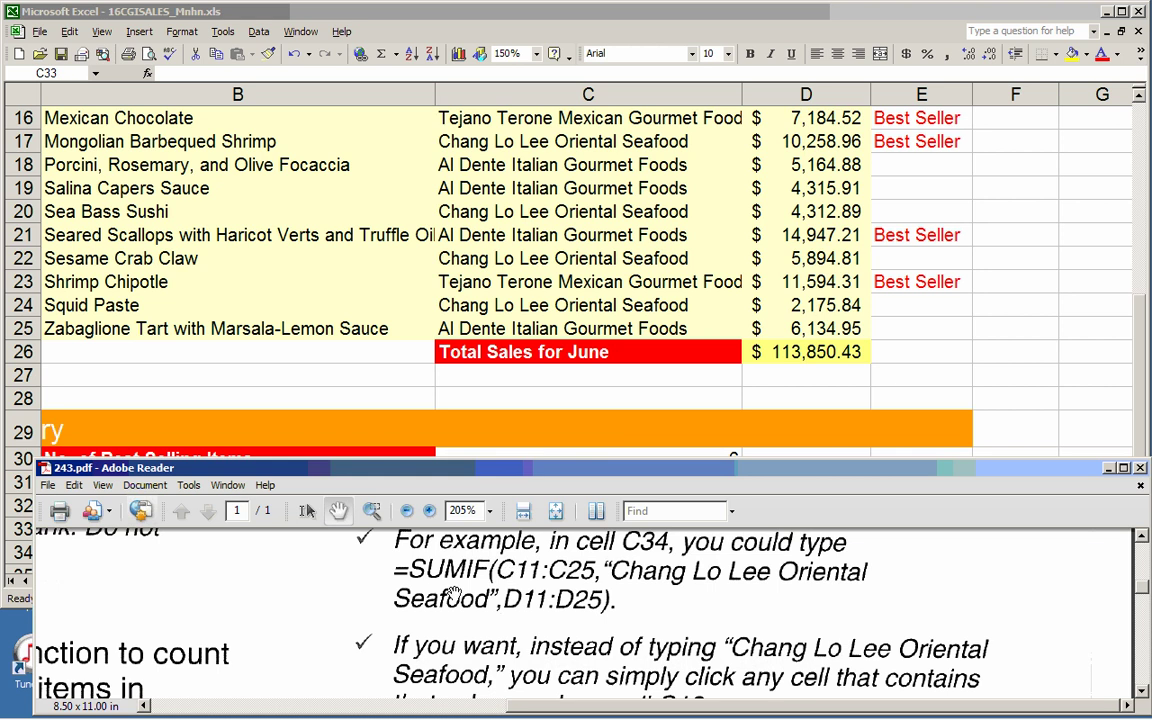
pyautogui.scroll(1, 455, 590)
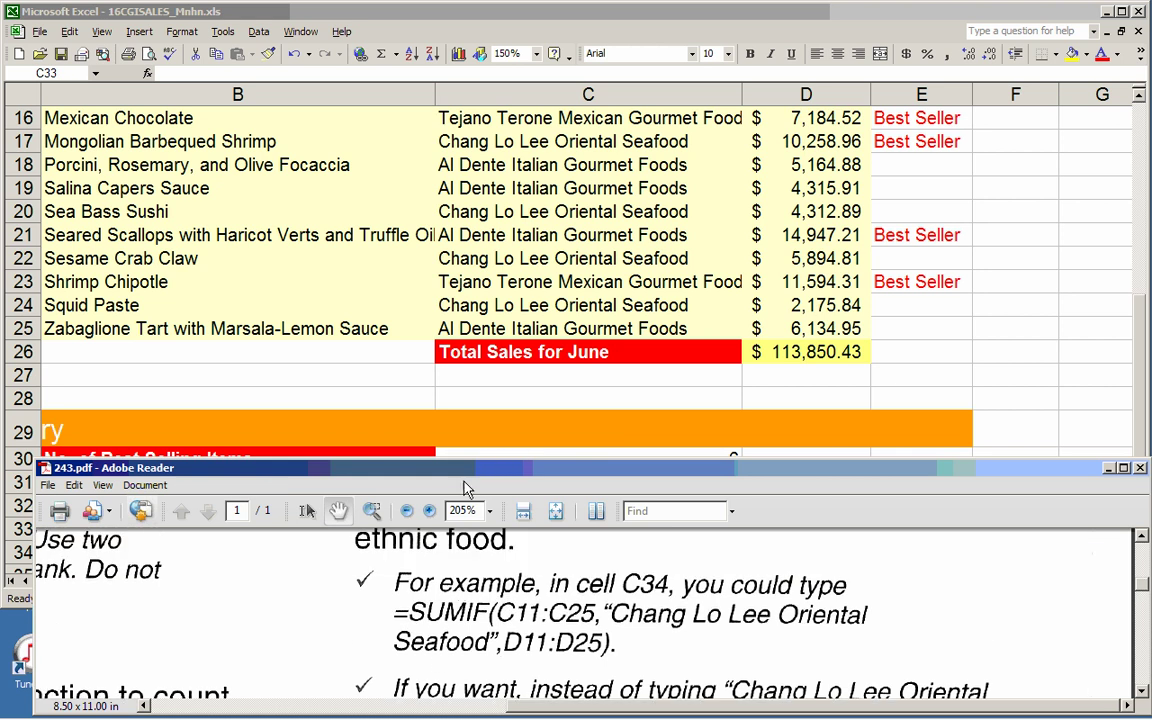
# Step: Switch back to Excel and examine the Oriental, Italian and Mexican supplier names in column C against the summary's total rows
pyautogui.hotkey('alt', 'Tab')
pyautogui.scroll(1, 600, 400)
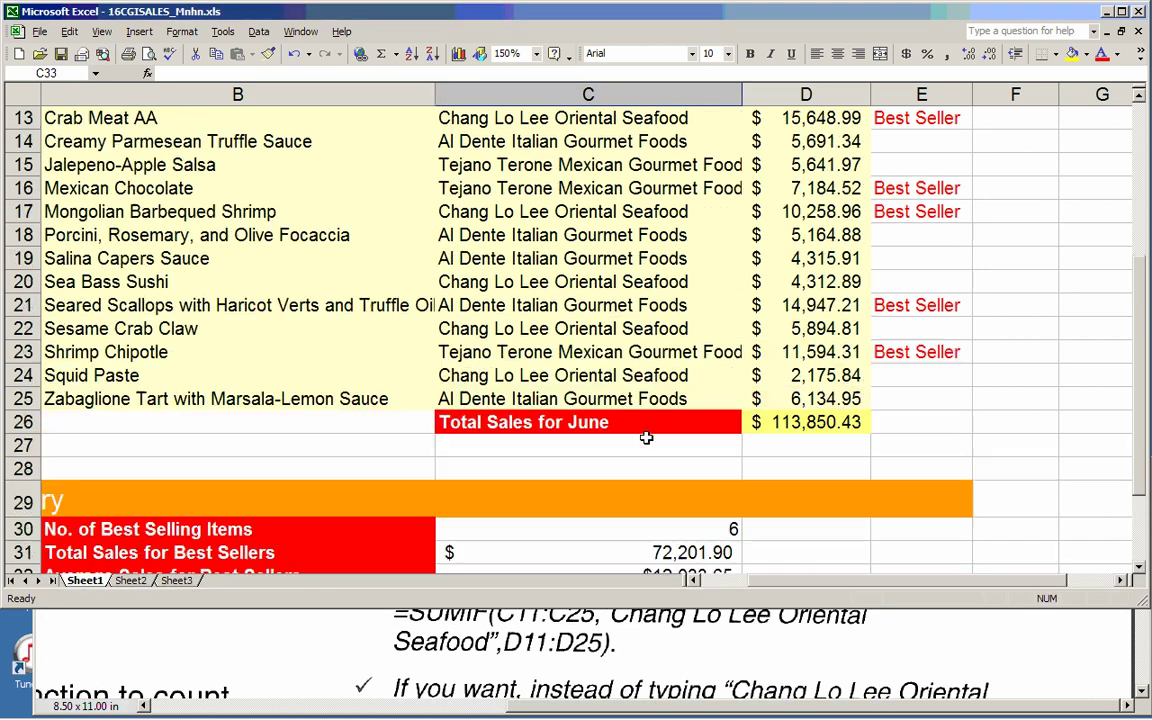
pyautogui.scroll(-3, 644, 418)
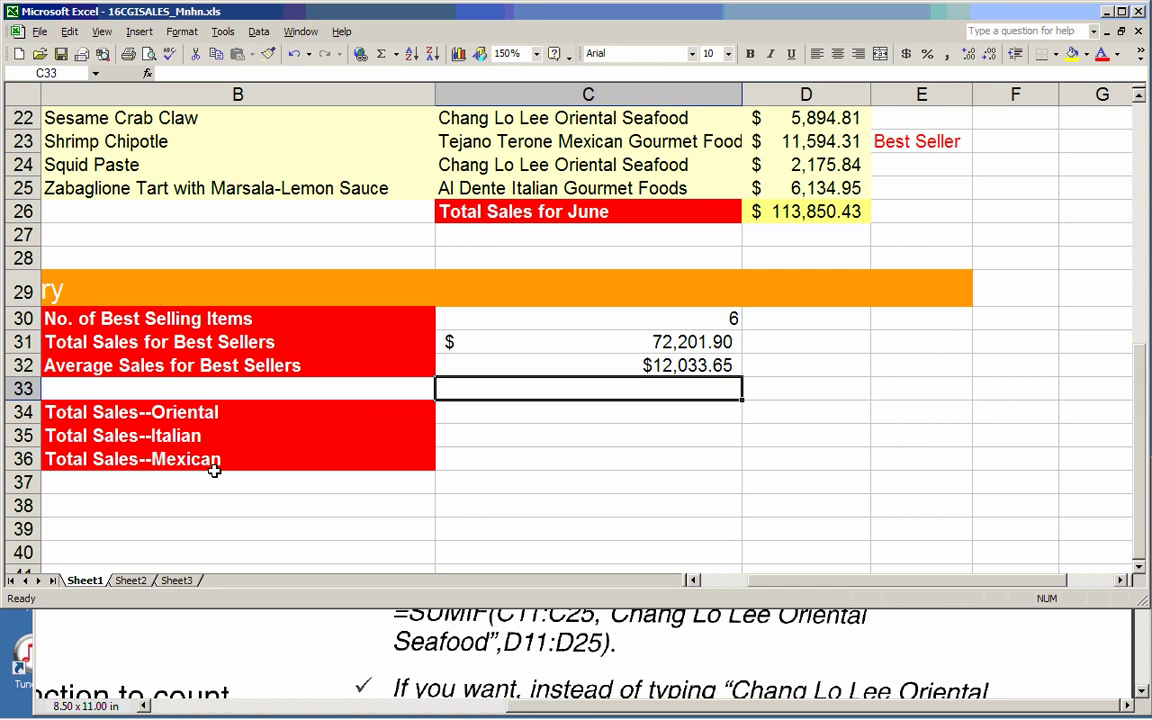
pyautogui.scroll(2, 400, 437)
pyautogui.scroll(2, 482, 234)
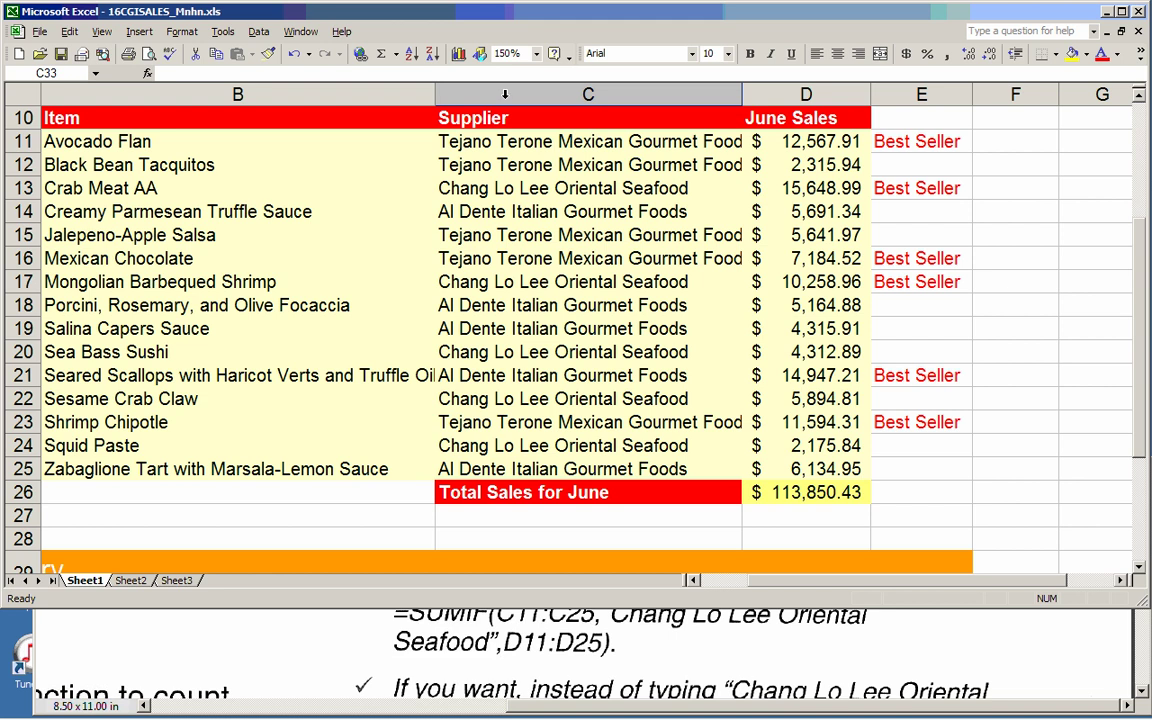
pyautogui.doubleClick(474, 141)
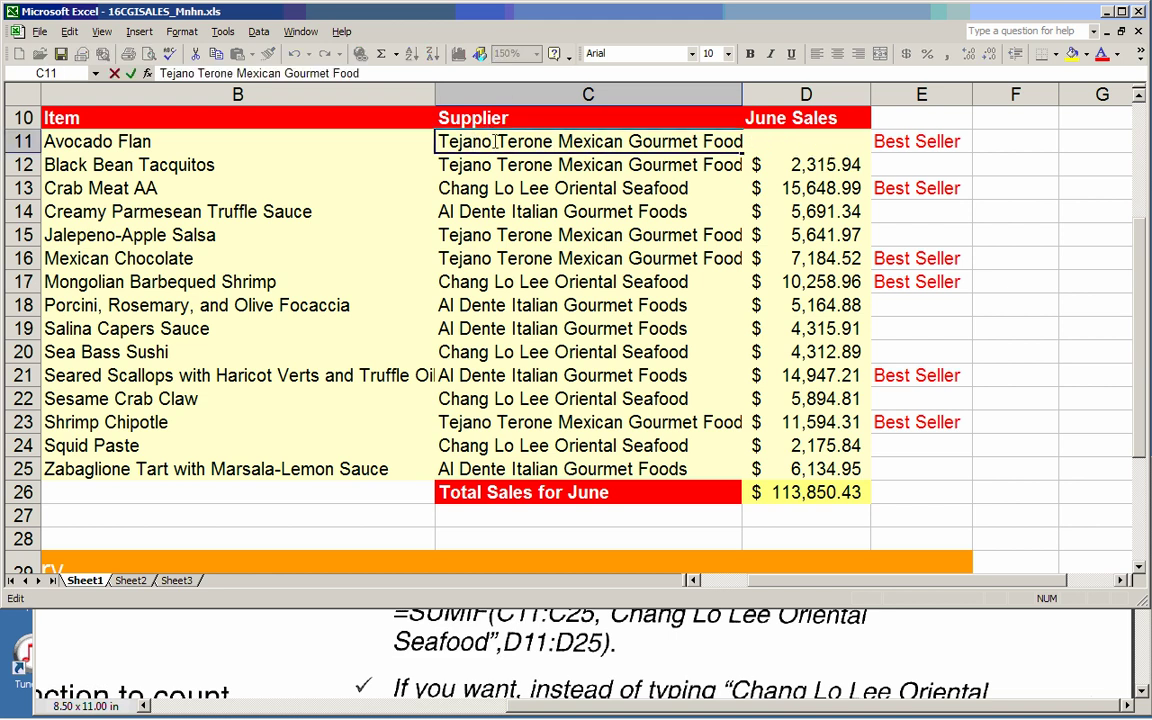
pyautogui.doubleClick(590, 188)
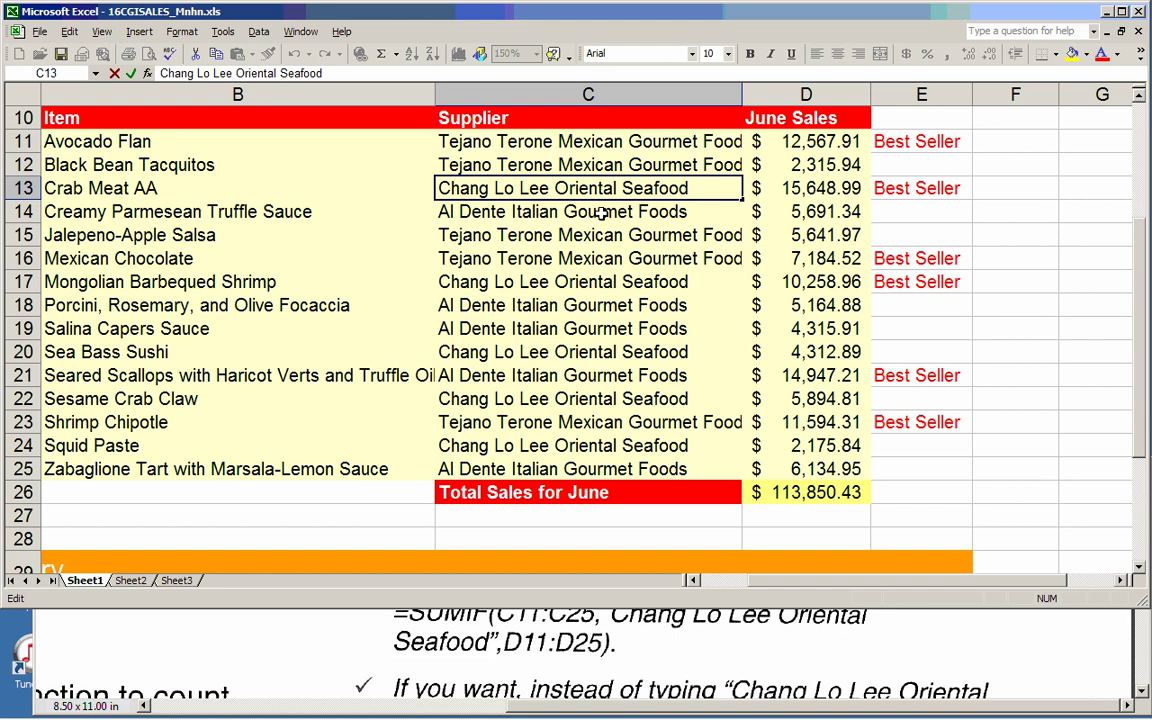
pyautogui.doubleClick(594, 213)
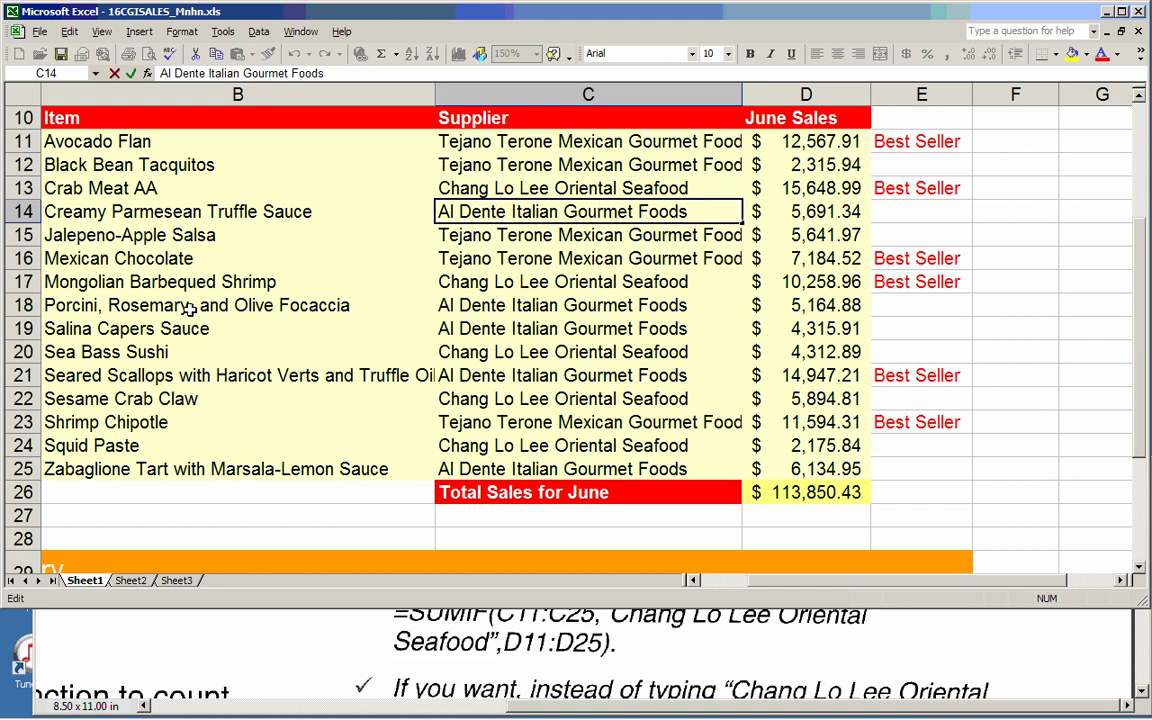
pyautogui.click(520, 351)
pyautogui.scroll(-5, 520, 351)
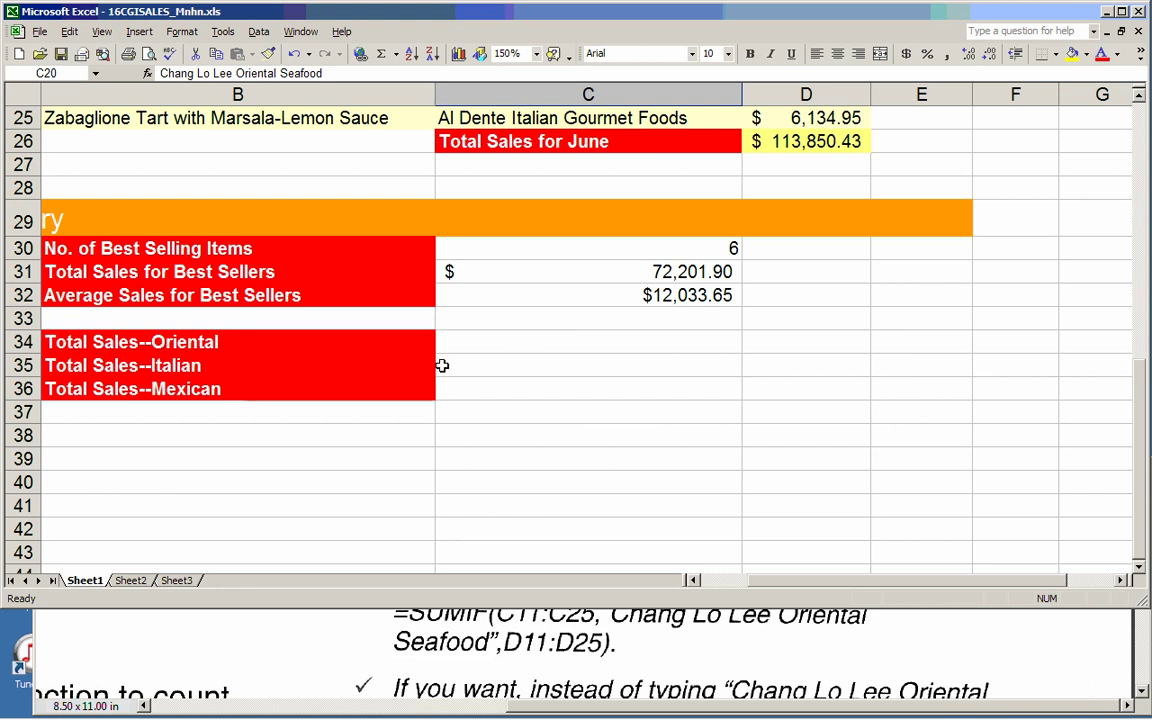
# Step: Begin a SUMIF formula in C34 for Total Sales--Oriental with the supplier cells C11:C25 as its range
pyautogui.click(476, 342)
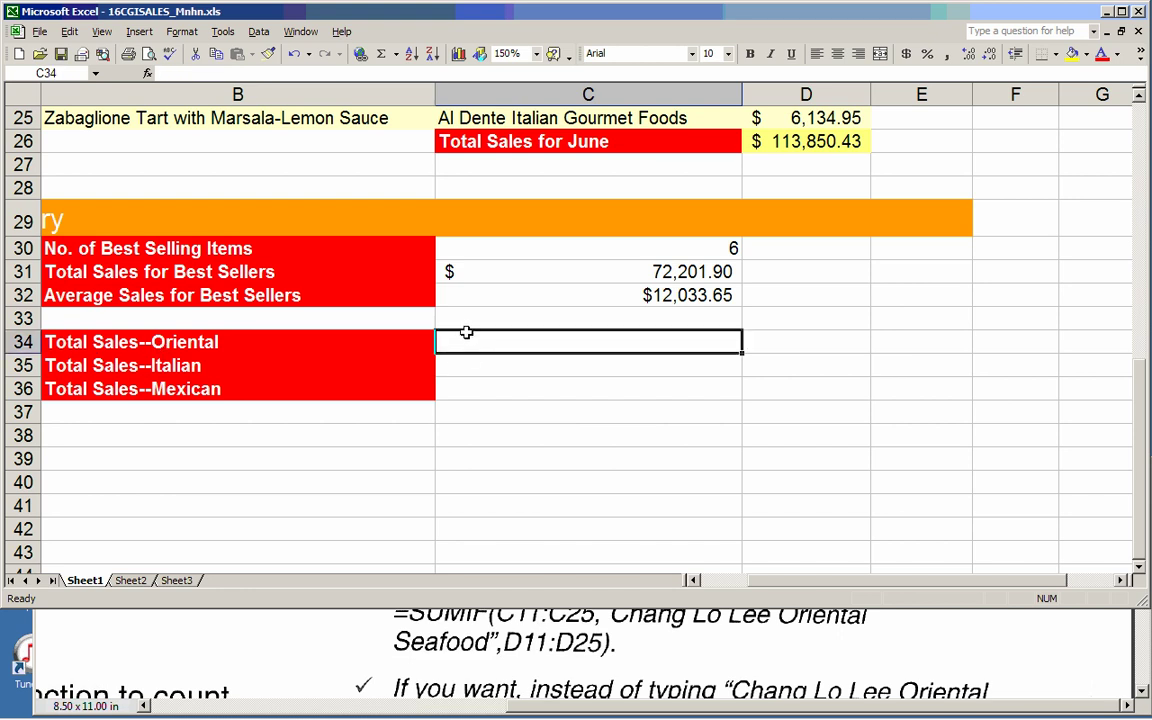
pyautogui.write('=su')
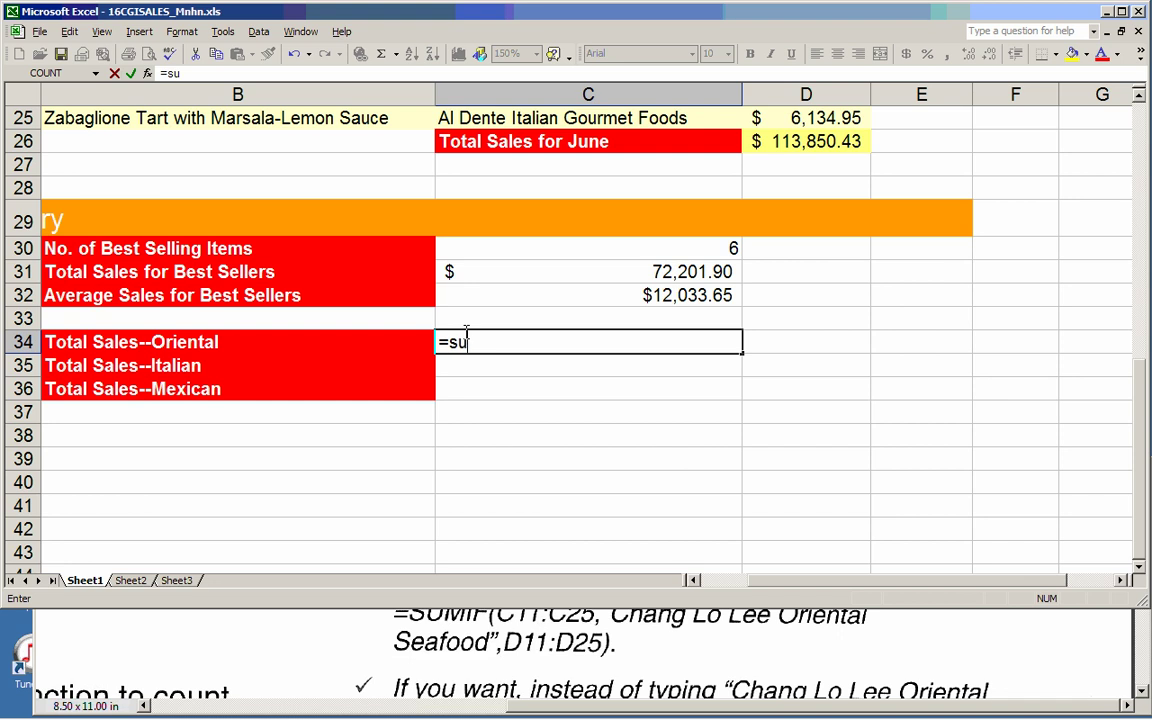
pyautogui.write('mif(')
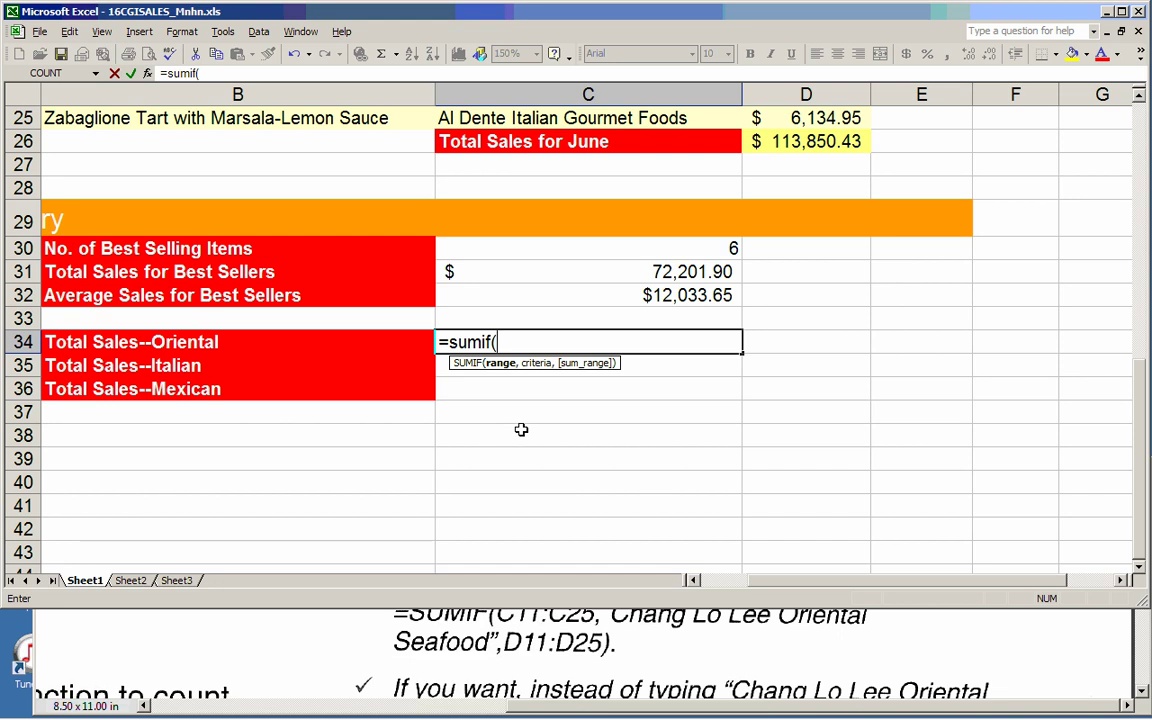
pyautogui.scroll(6, 522, 429)
pyautogui.scroll(-1, 487, 327)
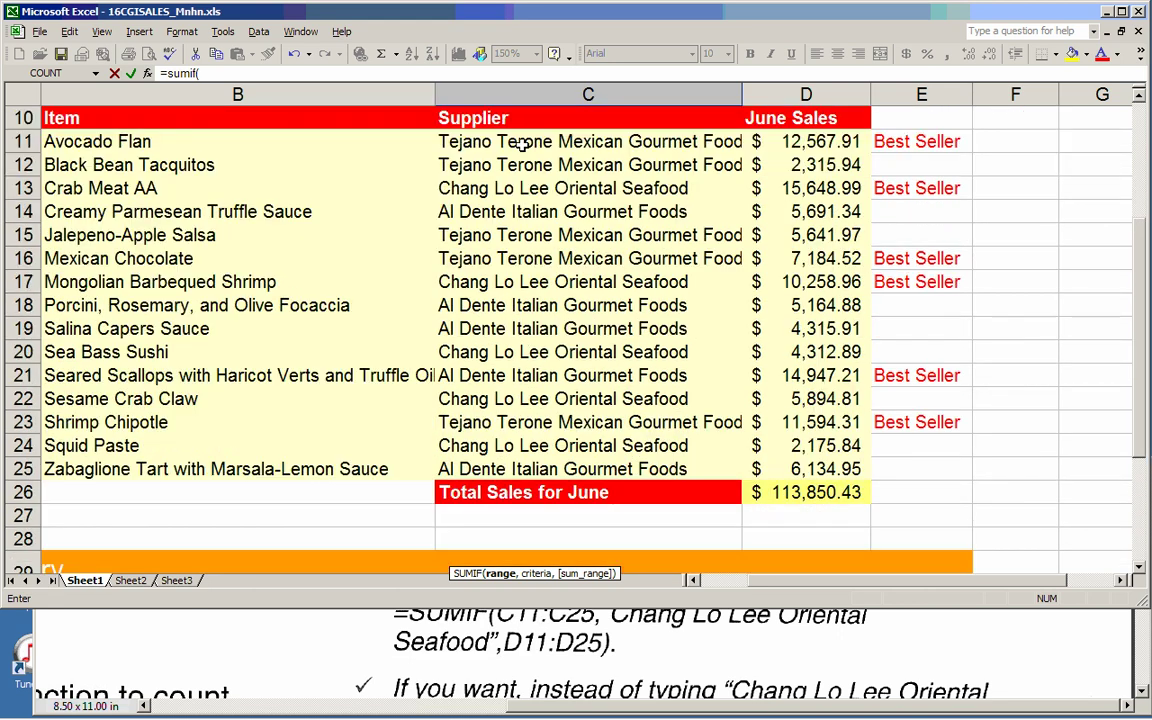
pyautogui.moveTo(508, 141); pyautogui.dragTo(528, 458)
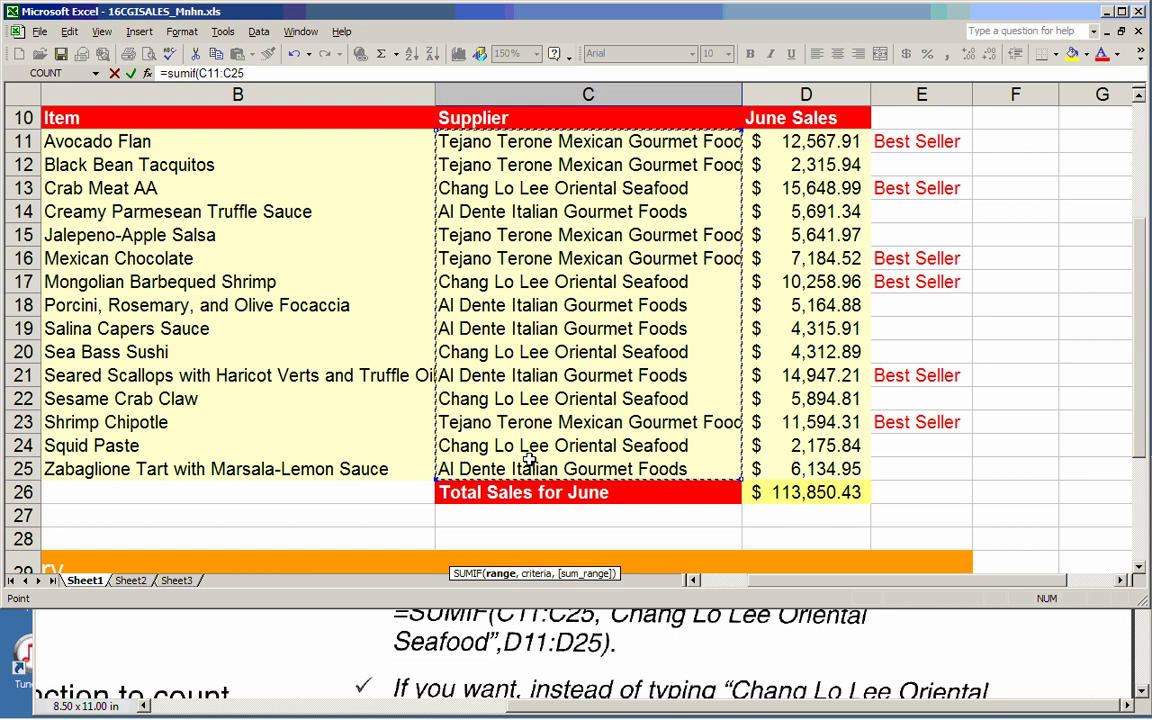
pyautogui.scroll(-4, 528, 458)
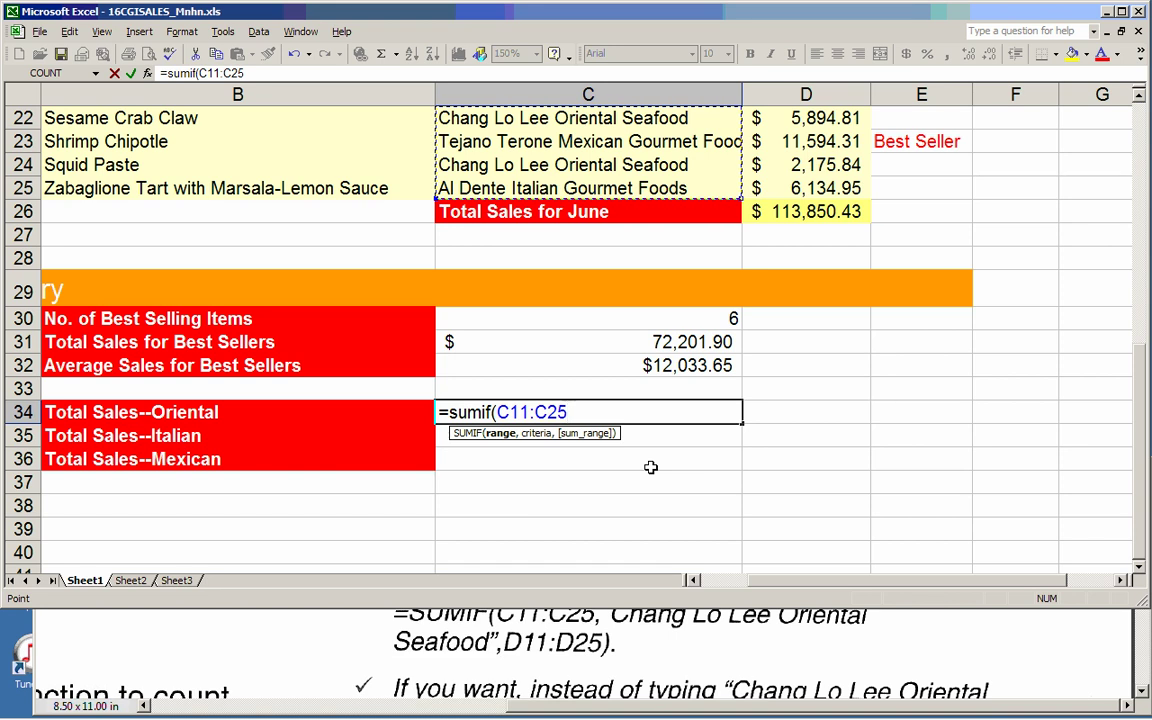
pyautogui.write(',')
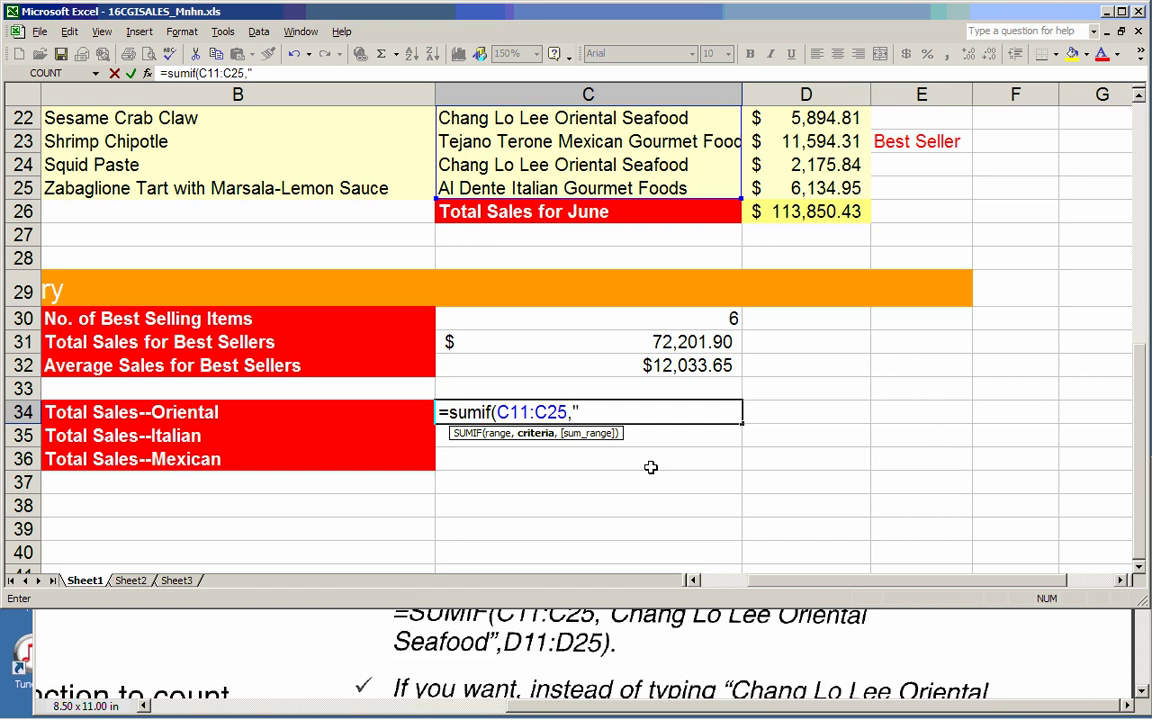
pyautogui.click(484, 160)
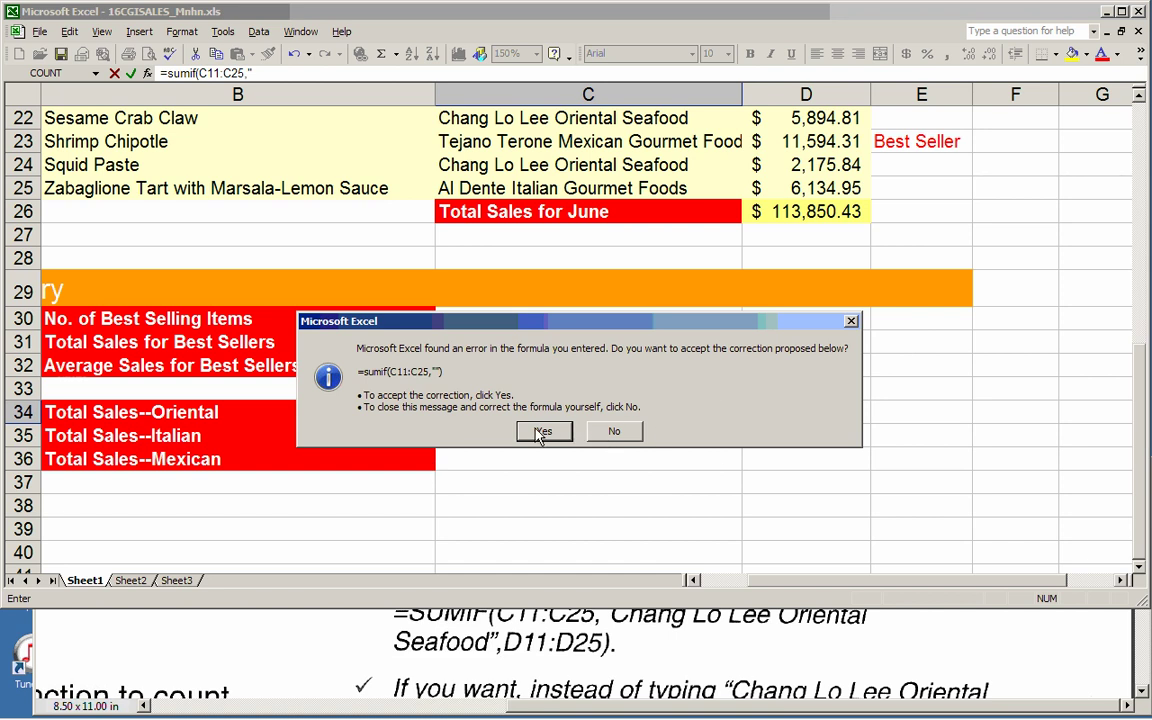
pyautogui.click(613, 431)
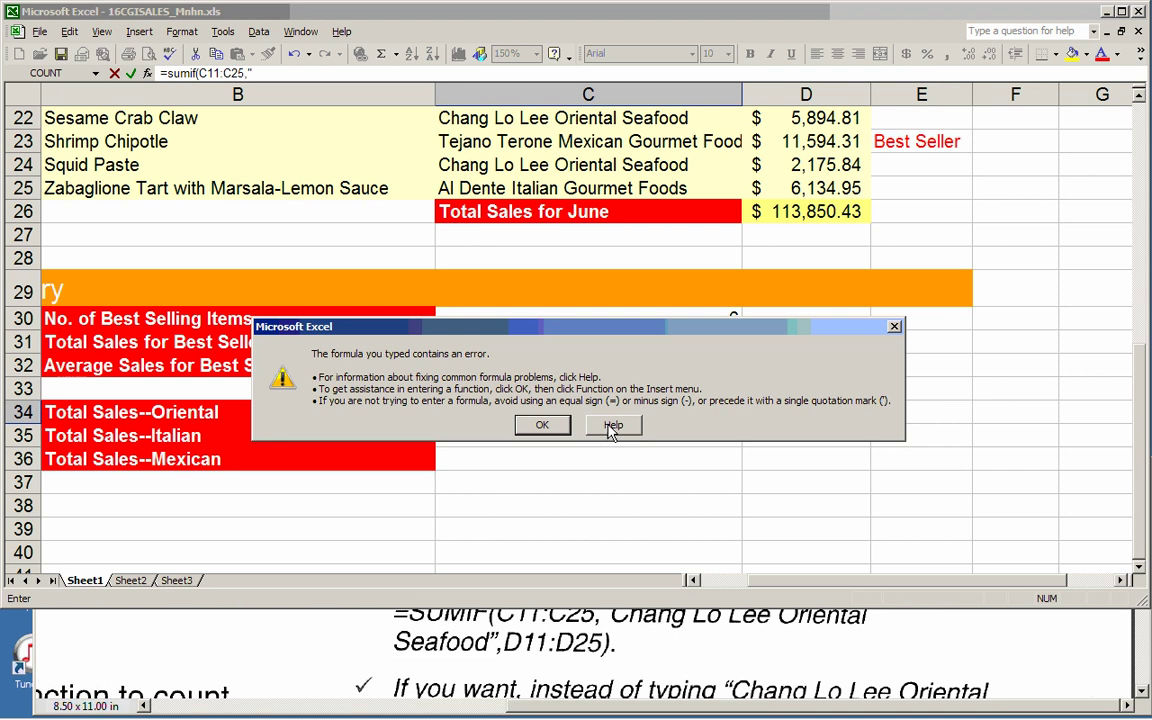
pyautogui.click(542, 425)
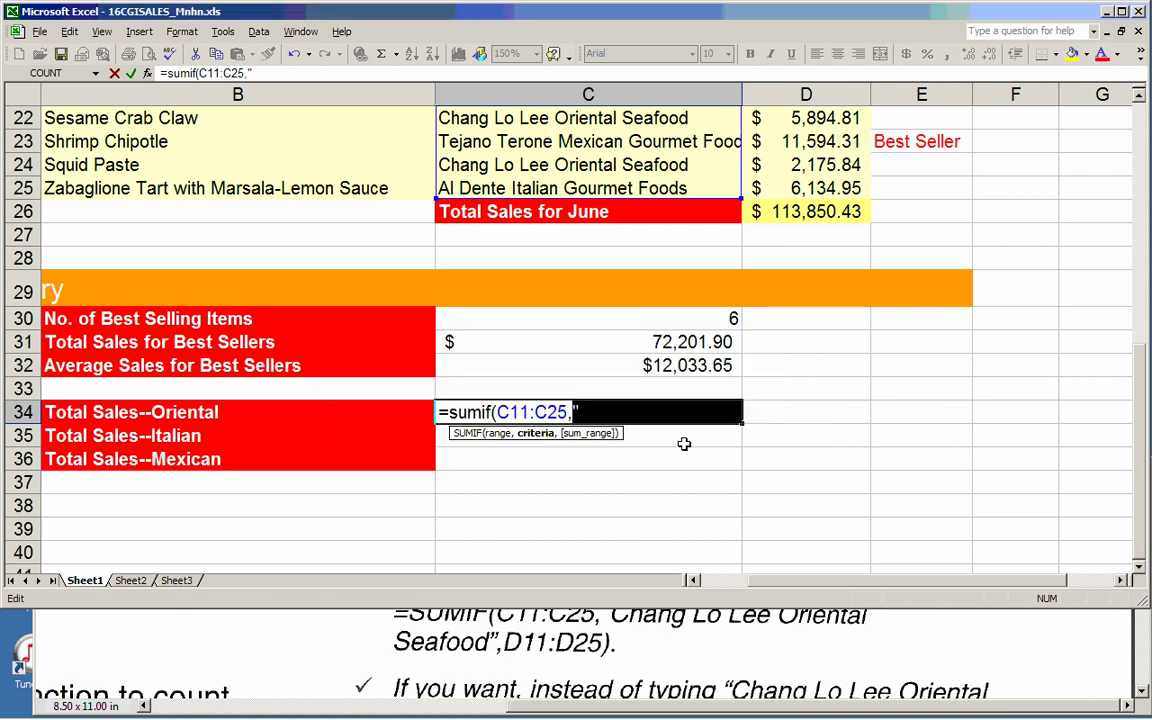
pyautogui.press('End')
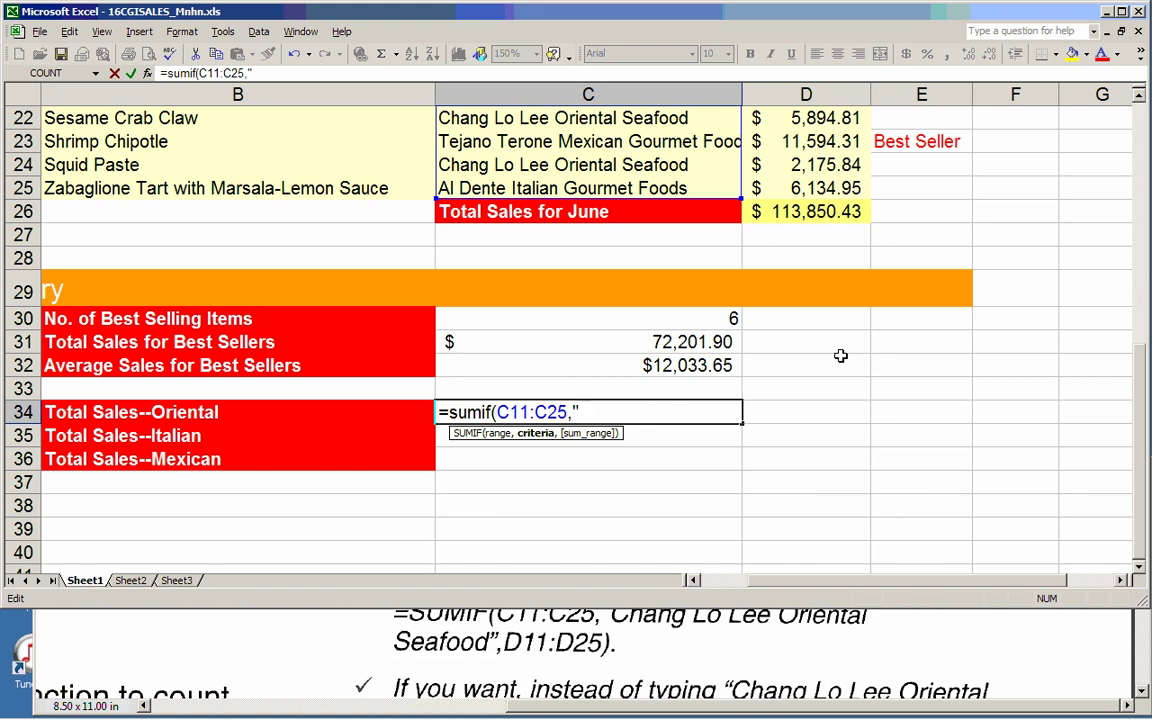
# Step: Enter "Chang Lo Lee Oriental Seafood" as the criteria of the SUMIF formula in C34
pyautogui.write('Chang')
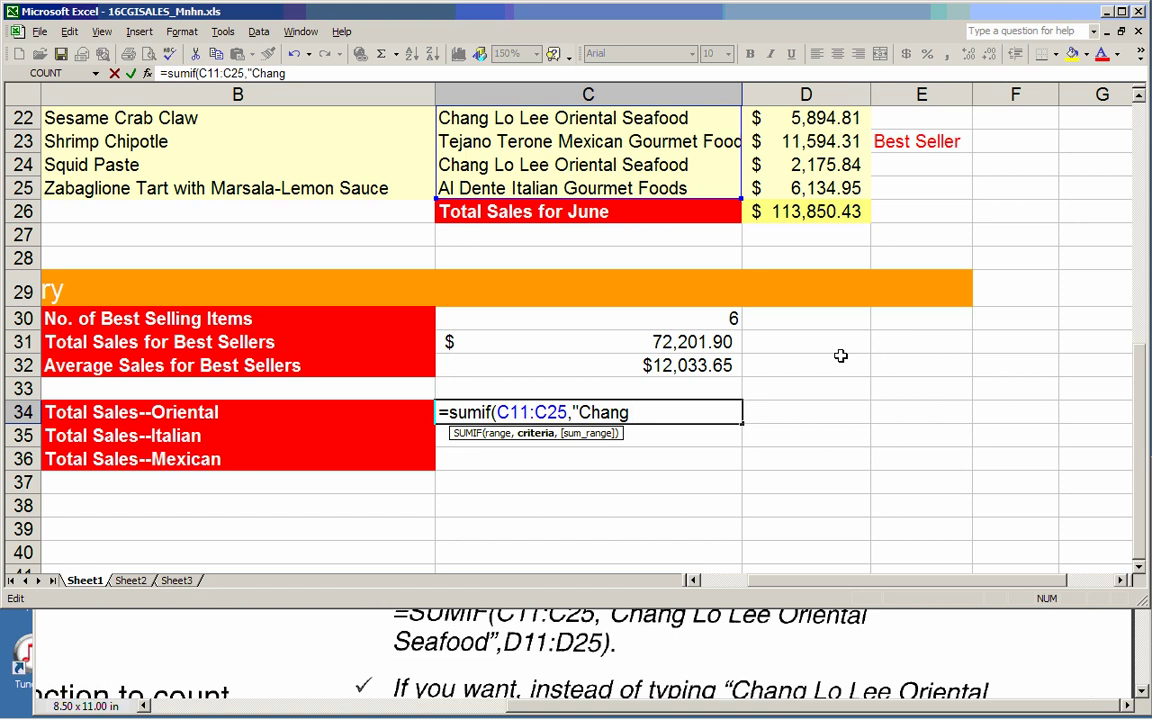
pyautogui.write(' Lo Lee Orient')
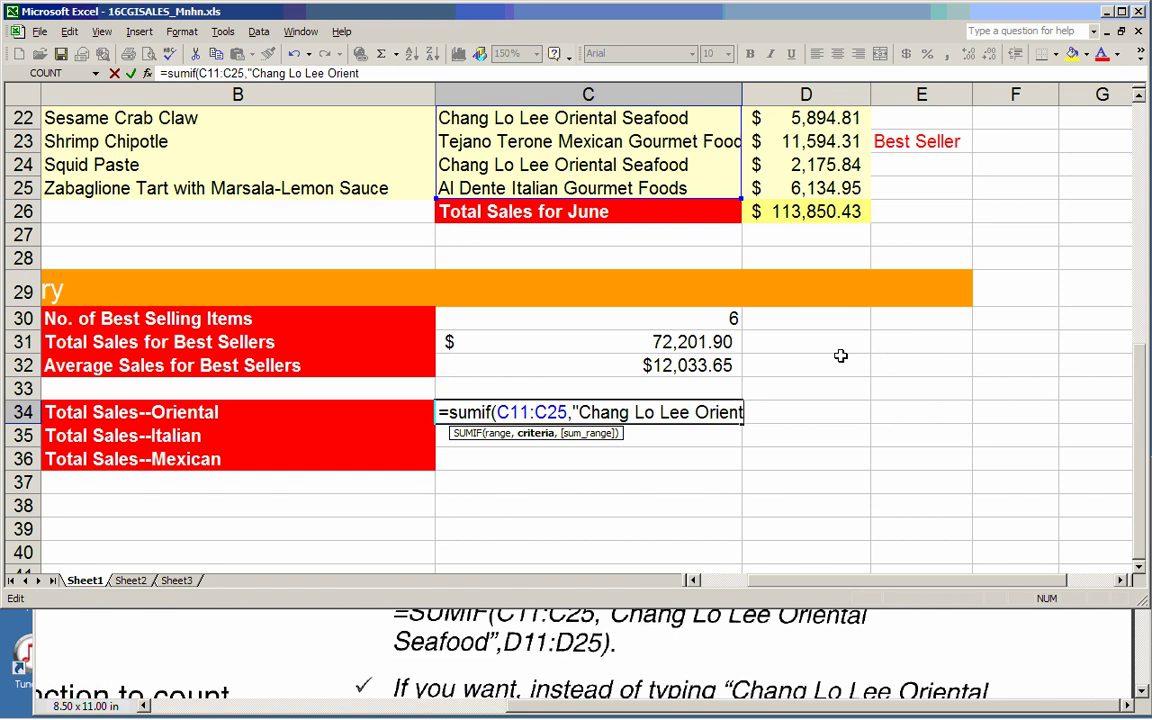
pyautogui.write('al Sea')
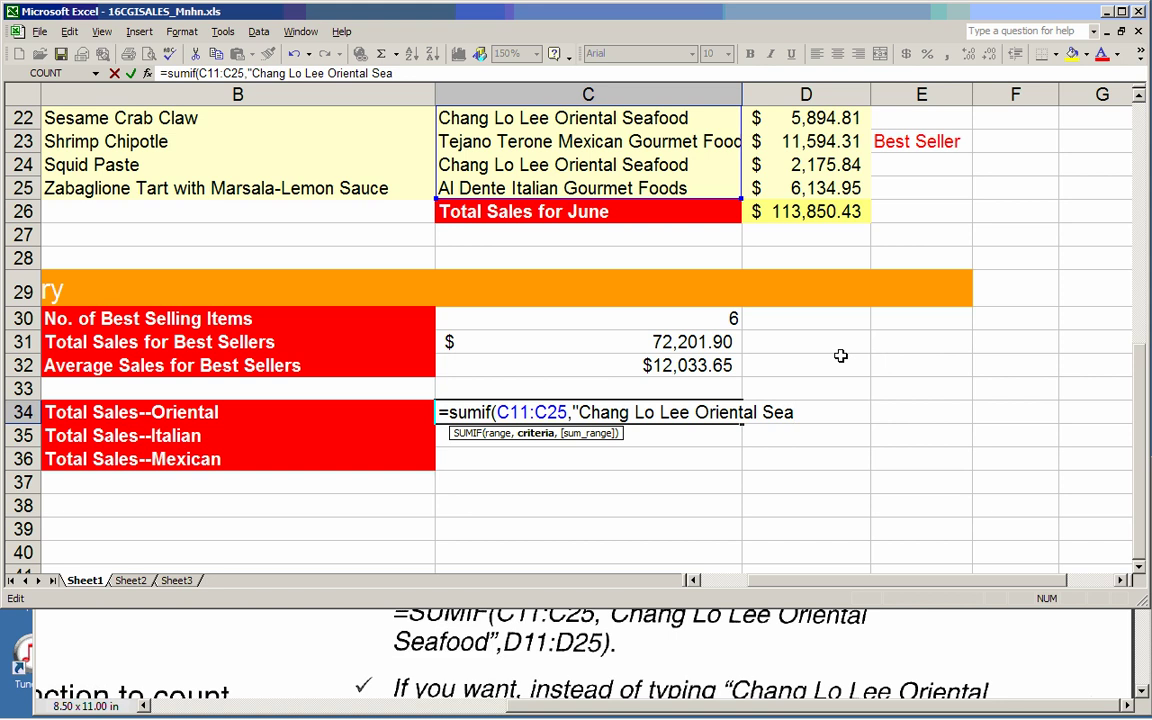
pyautogui.write('food')
pyautogui.write(',')
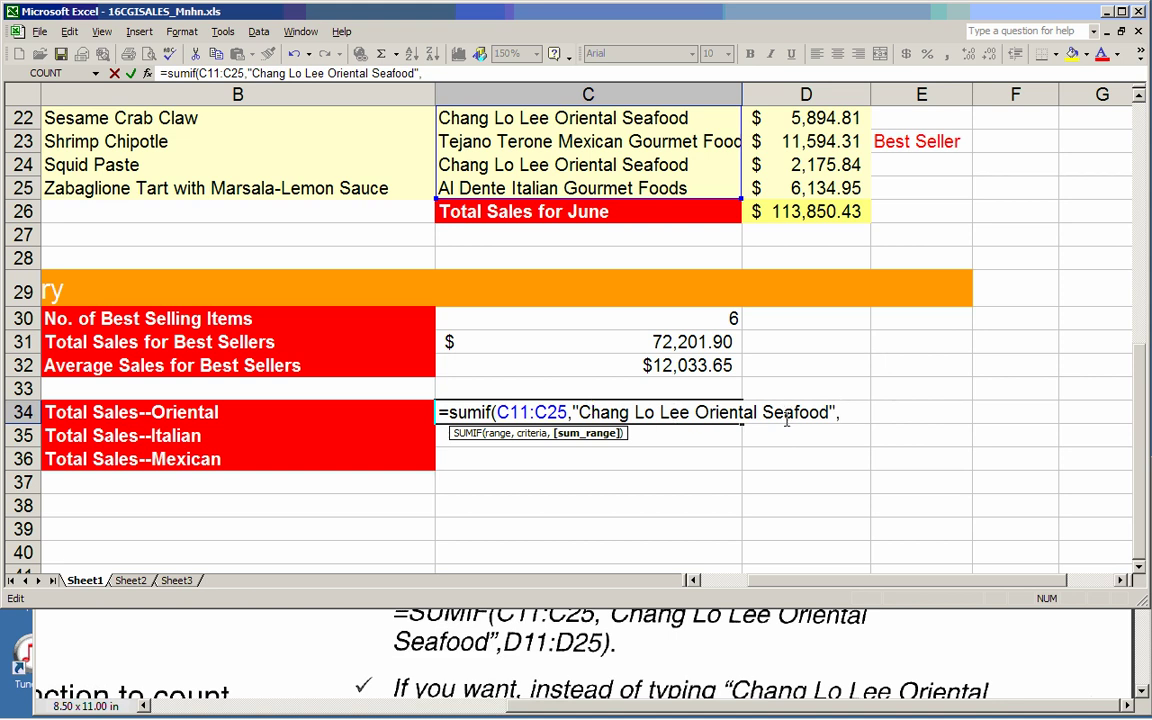
# Step: Use the June sales cells D11:D25 as the sum range and complete the SUMIF formula in C34
pyautogui.scroll(4, 818, 481)
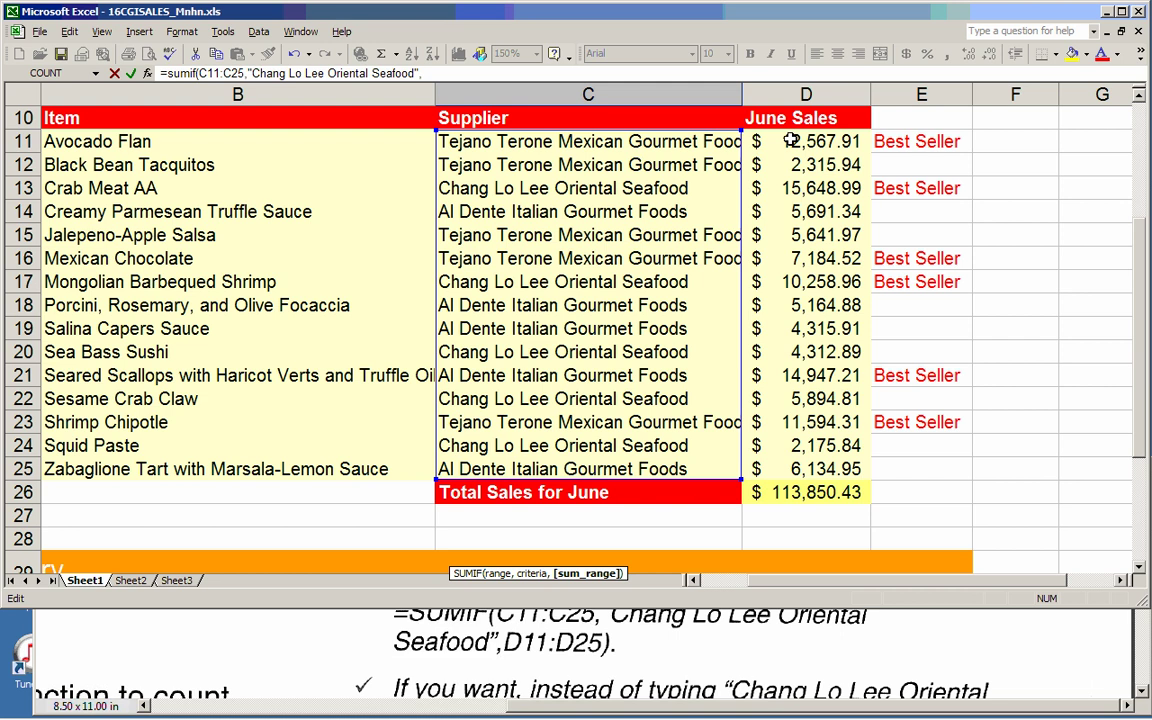
pyautogui.moveTo(790, 141); pyautogui.dragTo(818, 467)
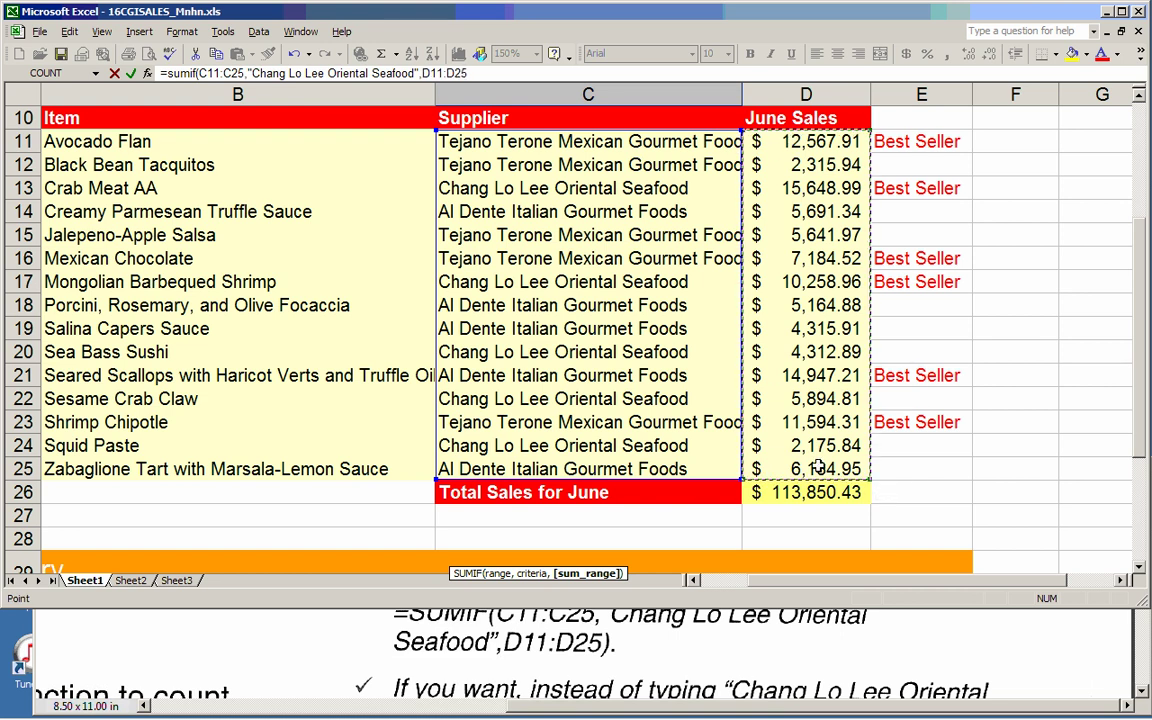
pyautogui.scroll(-4, 818, 467)
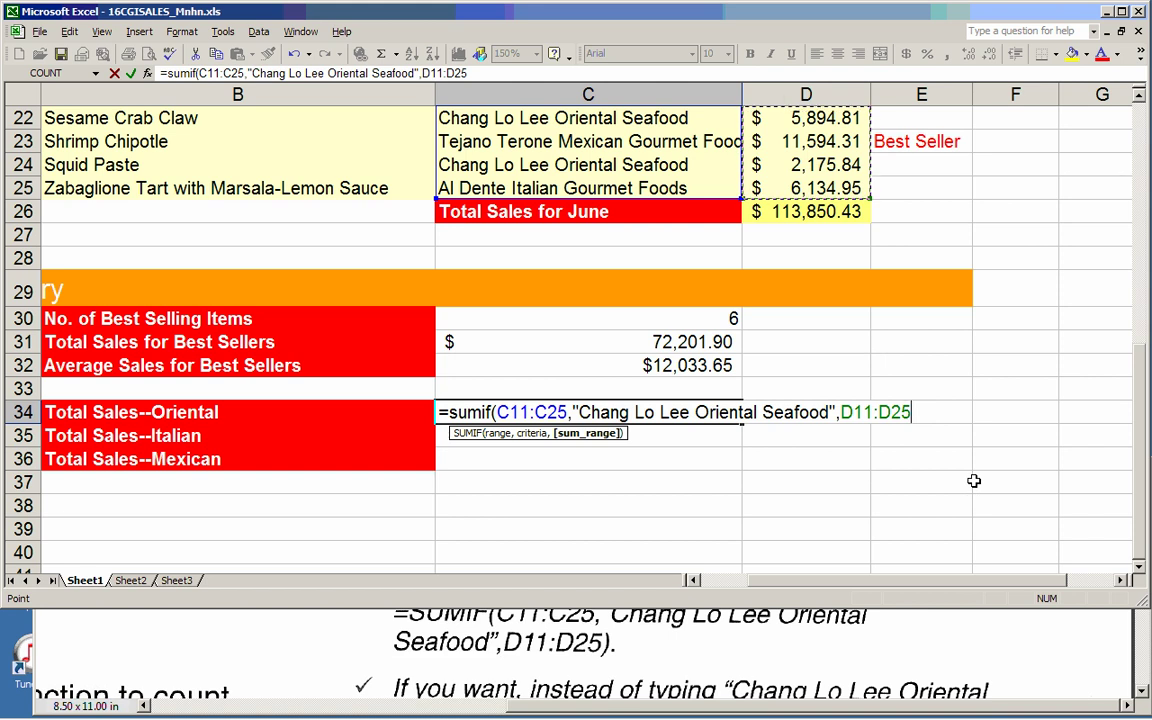
pyautogui.write(')')
pyautogui.press('Return')
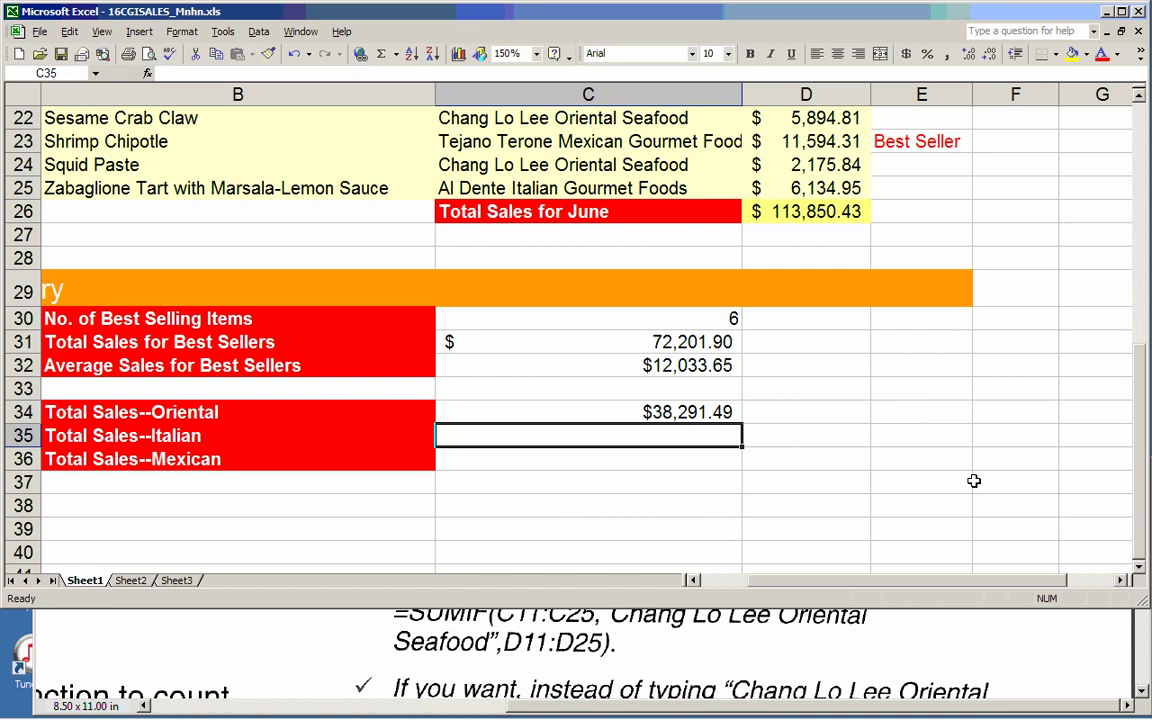
pyautogui.scroll(5, 838, 463)
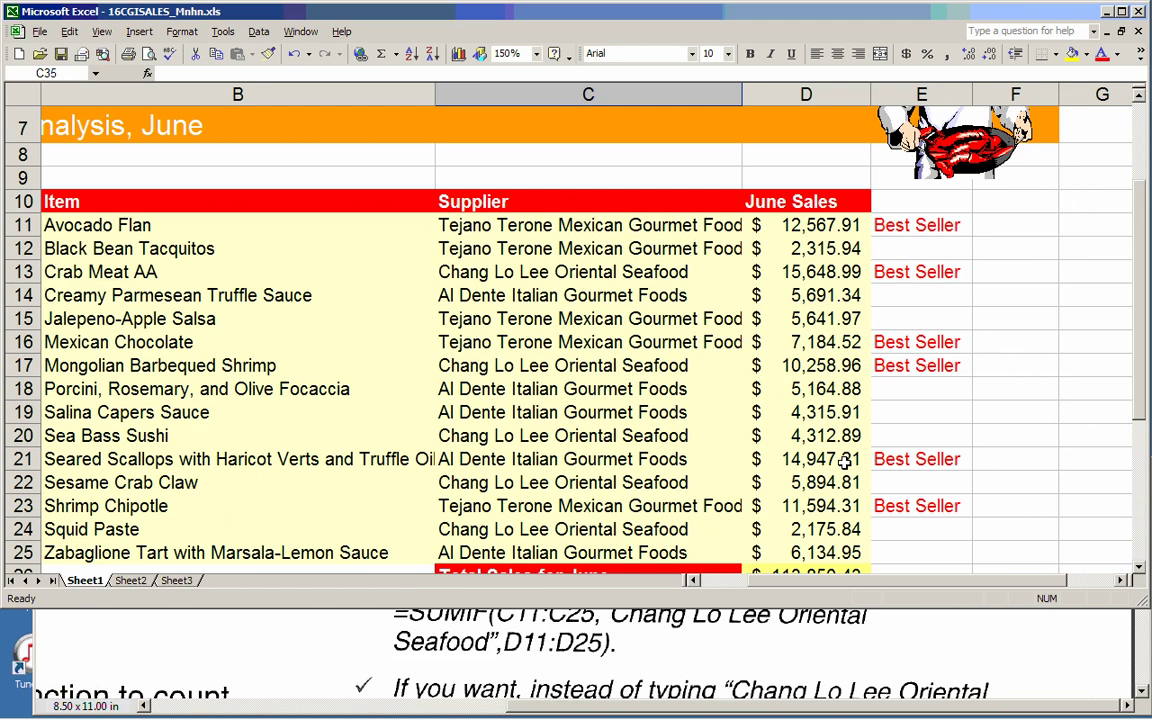
pyautogui.scroll(-2, 845, 455)
pyautogui.scroll(1, 840, 440)
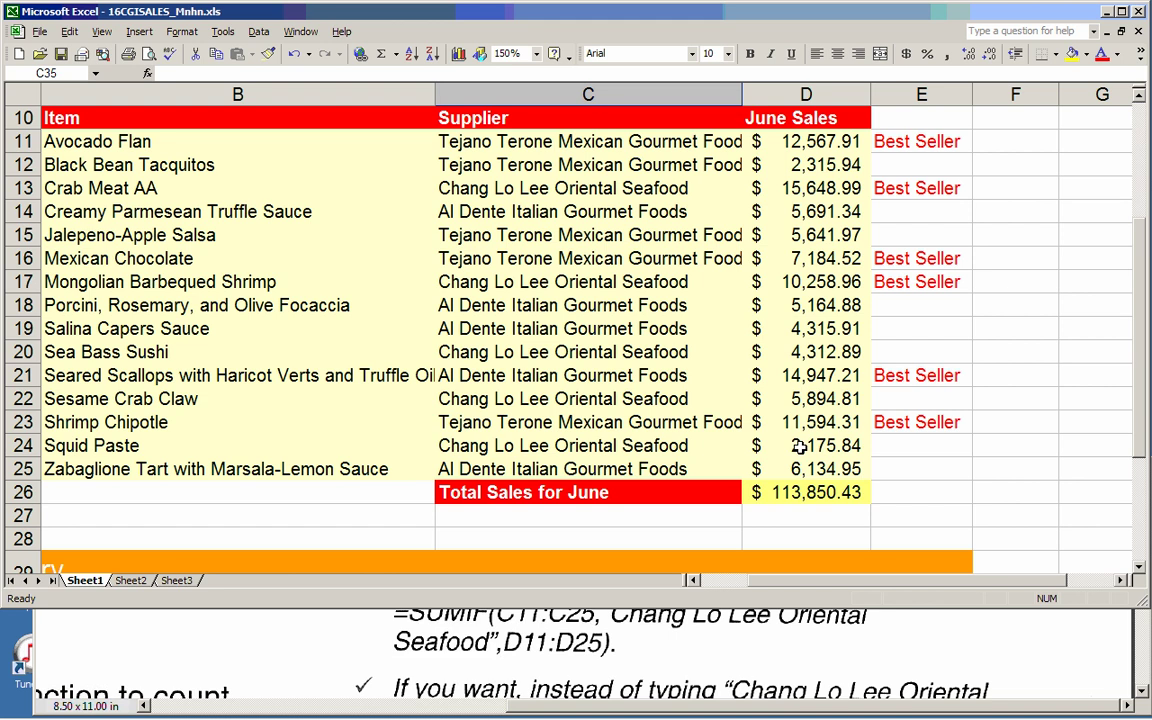
pyautogui.scroll(-4, 791, 376)
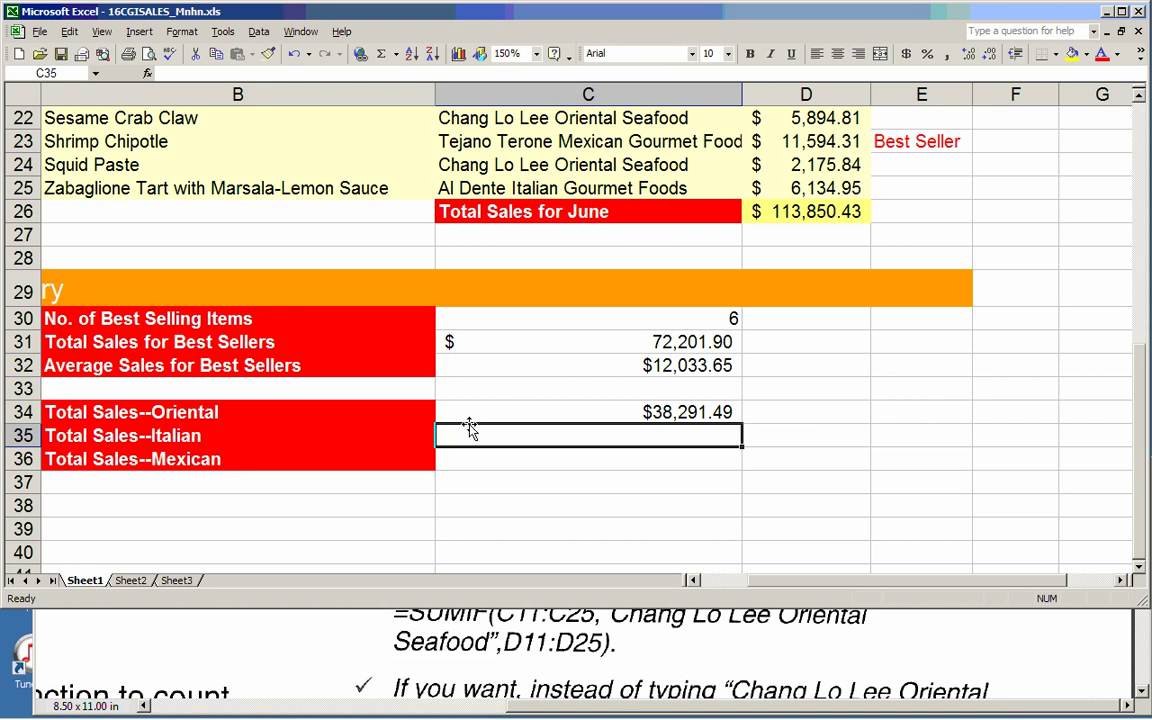
# Step: Begin a SUMIF formula in C35 for Total Sales--Italian with the supplier cells C11:C25 as its range
pyautogui.write('=sum')
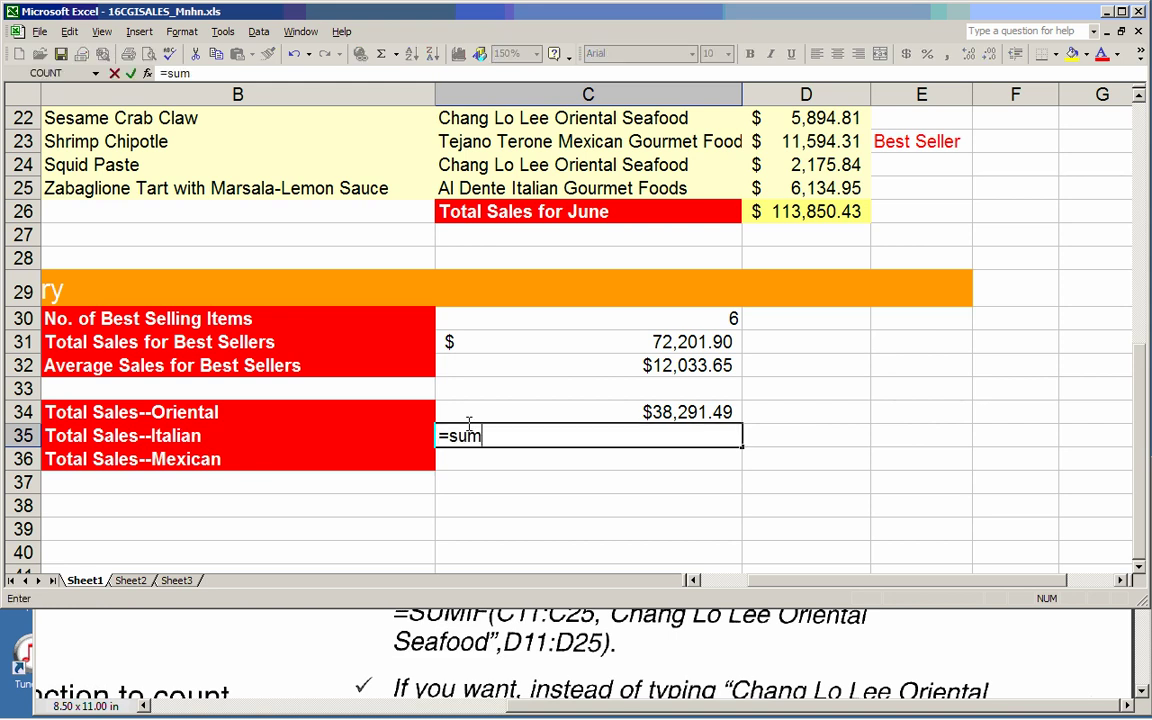
pyautogui.write('if(')
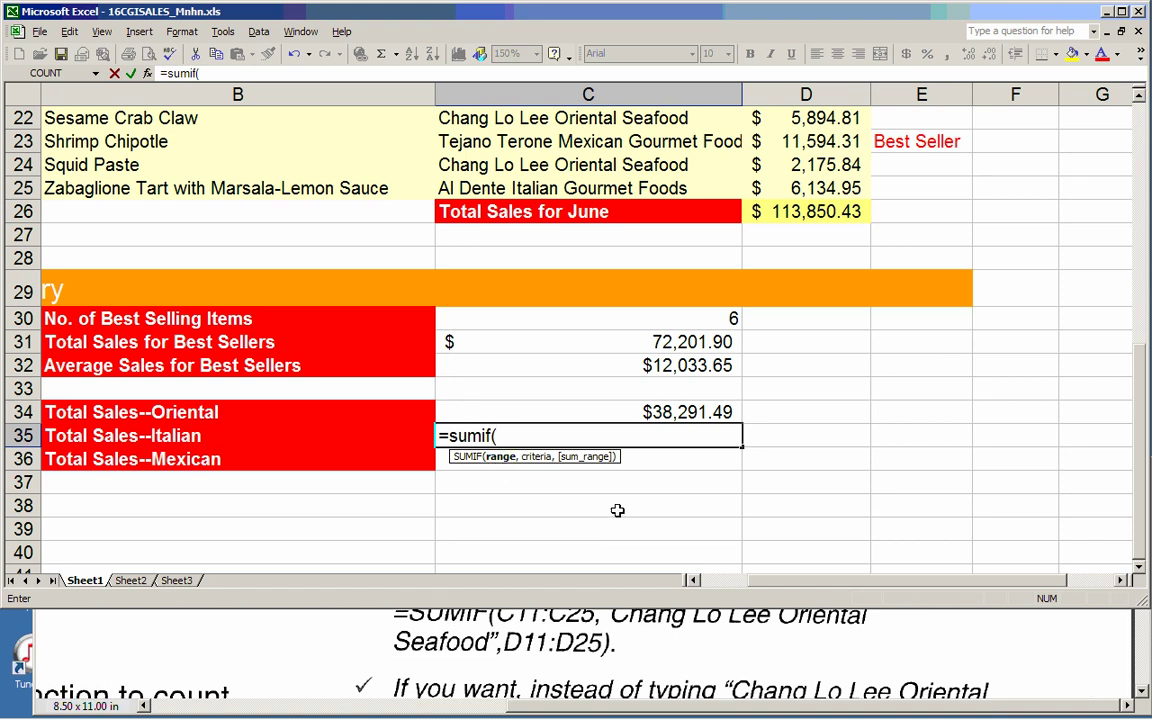
pyautogui.scroll(5, 705, 515)
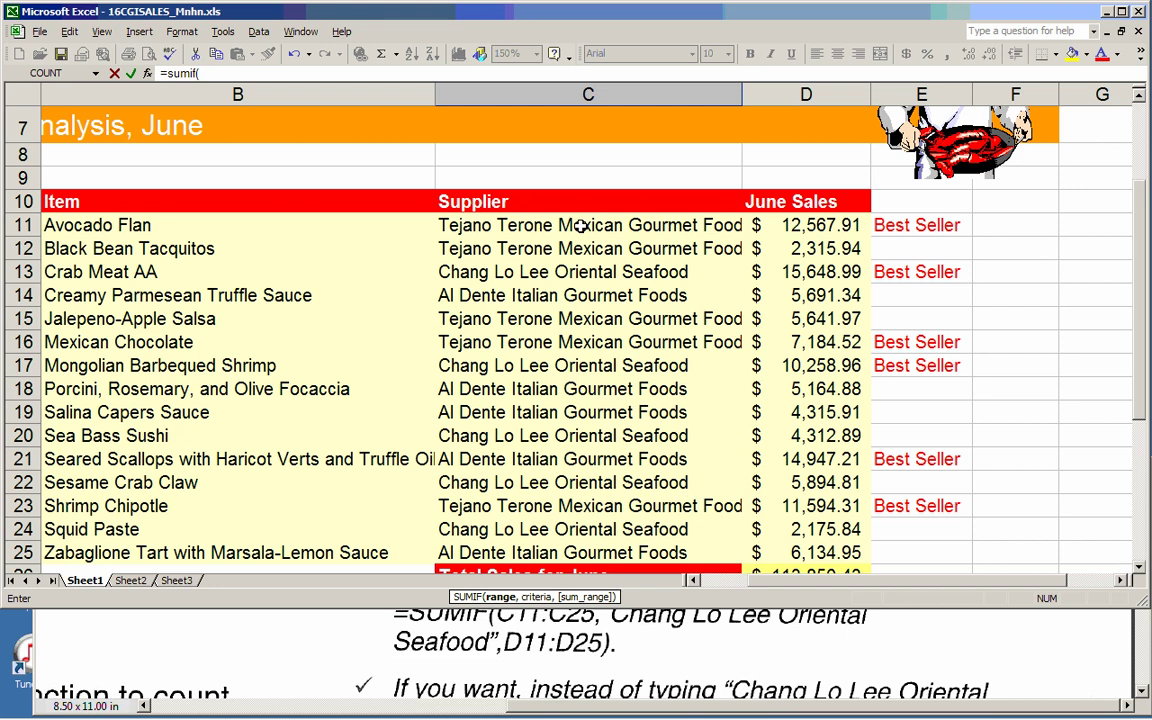
pyautogui.moveTo(576, 222); pyautogui.dragTo(588, 548)
pyautogui.scroll(-5, 588, 530)
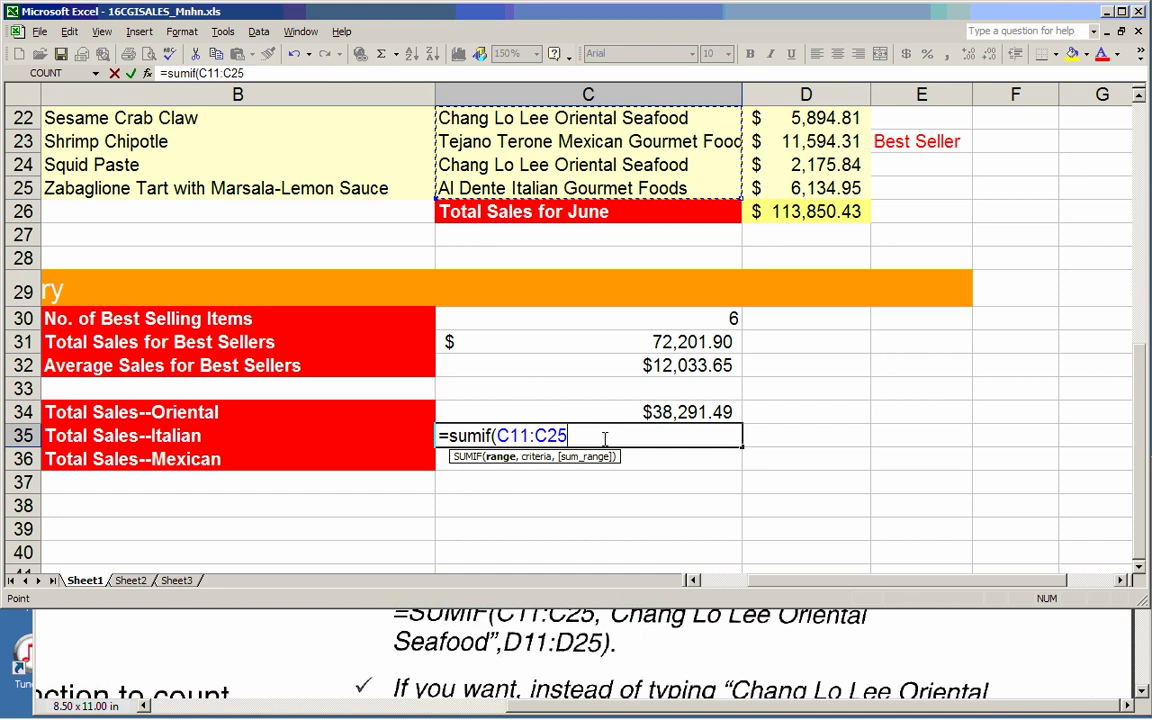
pyautogui.write(',')
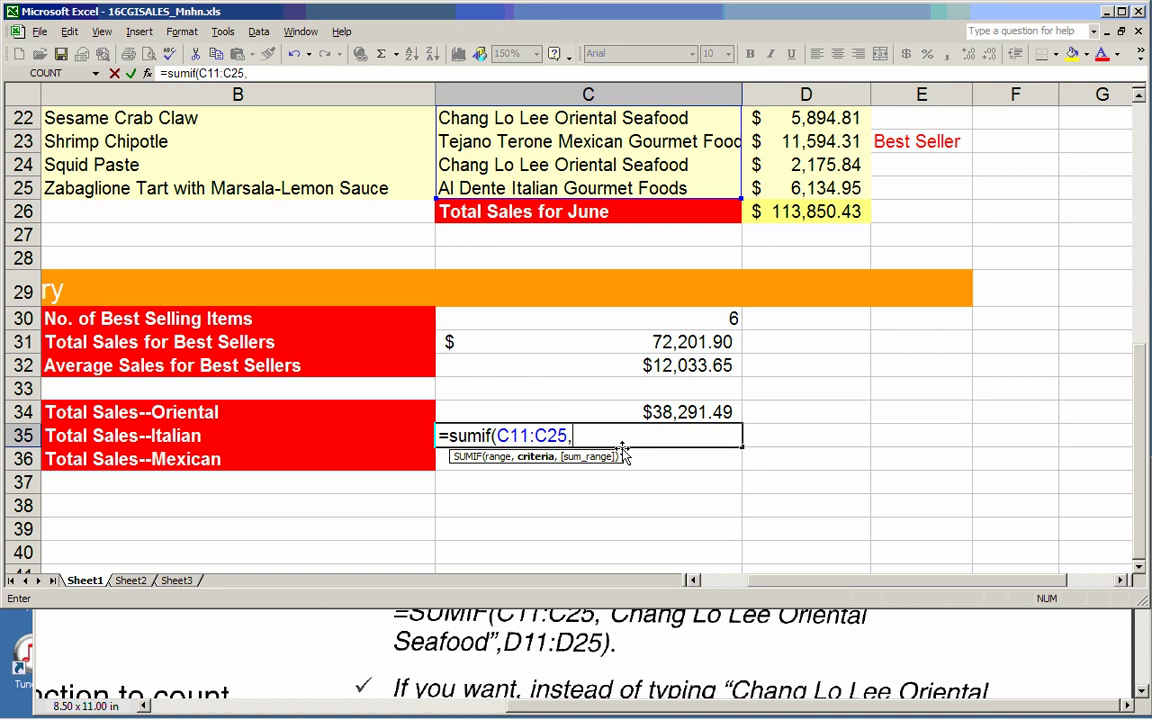
# Step: Enter "Al Dente Italian Gourmet Foods" as the criteria of the SUMIF formula in C35
pyautogui.write('"Al Dente Ita')
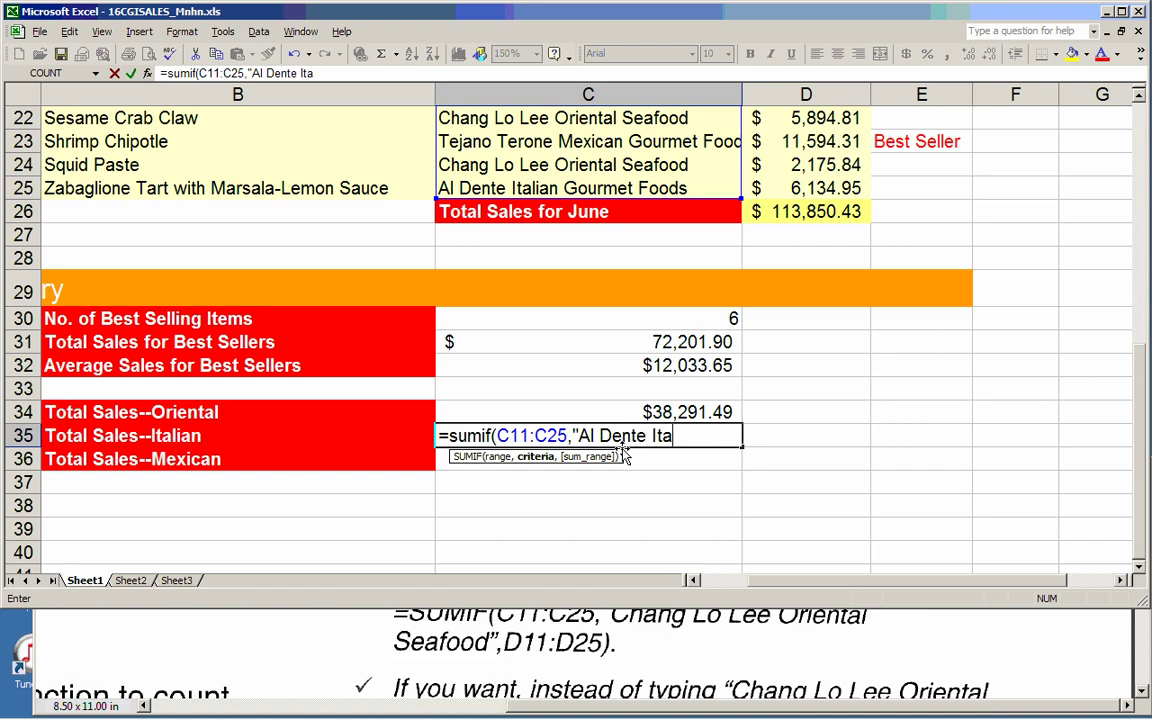
pyautogui.write('lian Go')
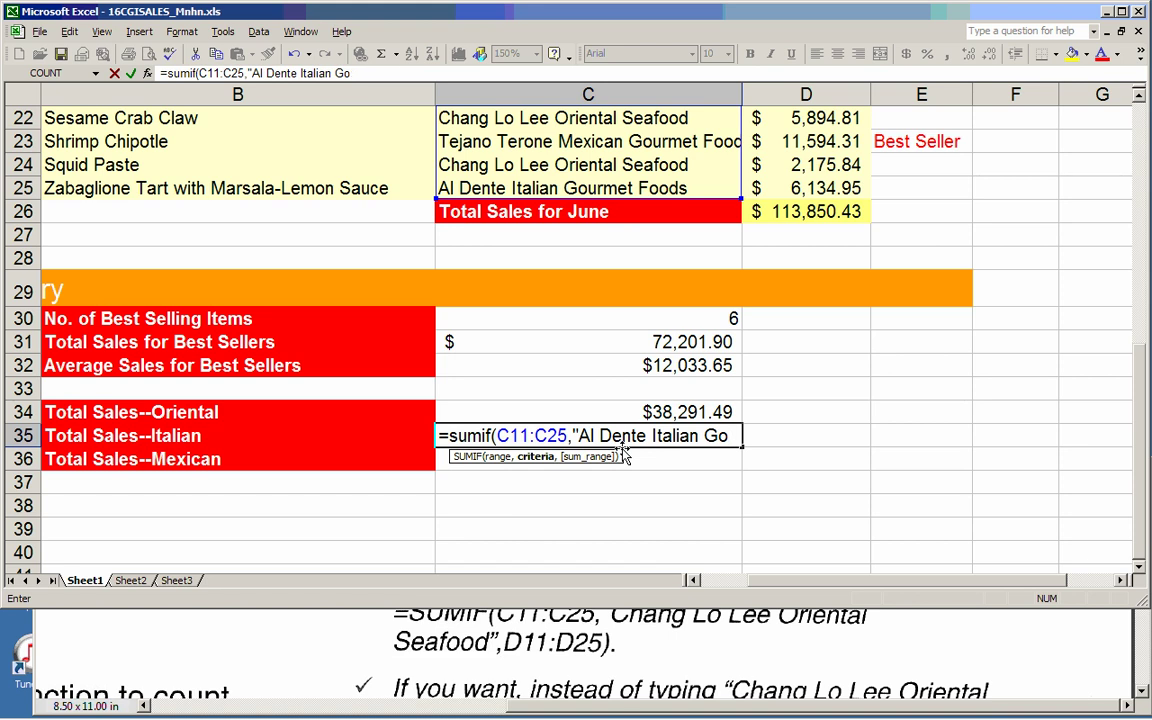
pyautogui.write('urmet F')
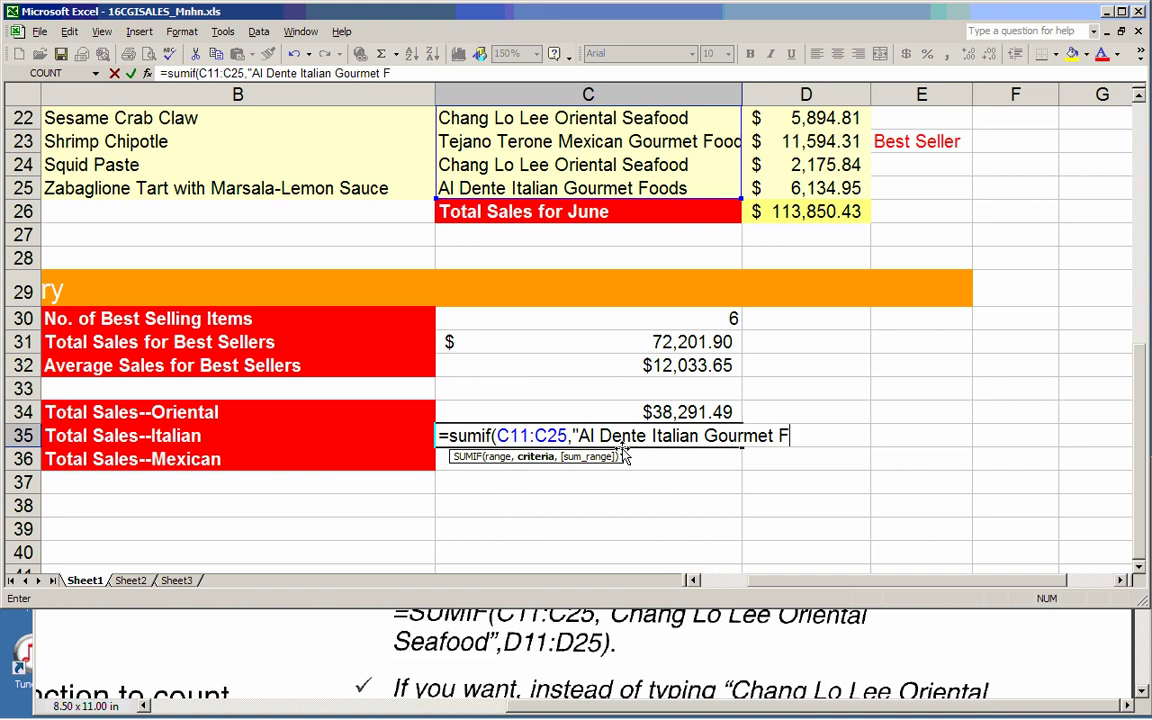
pyautogui.write('oods')
pyautogui.write('",')
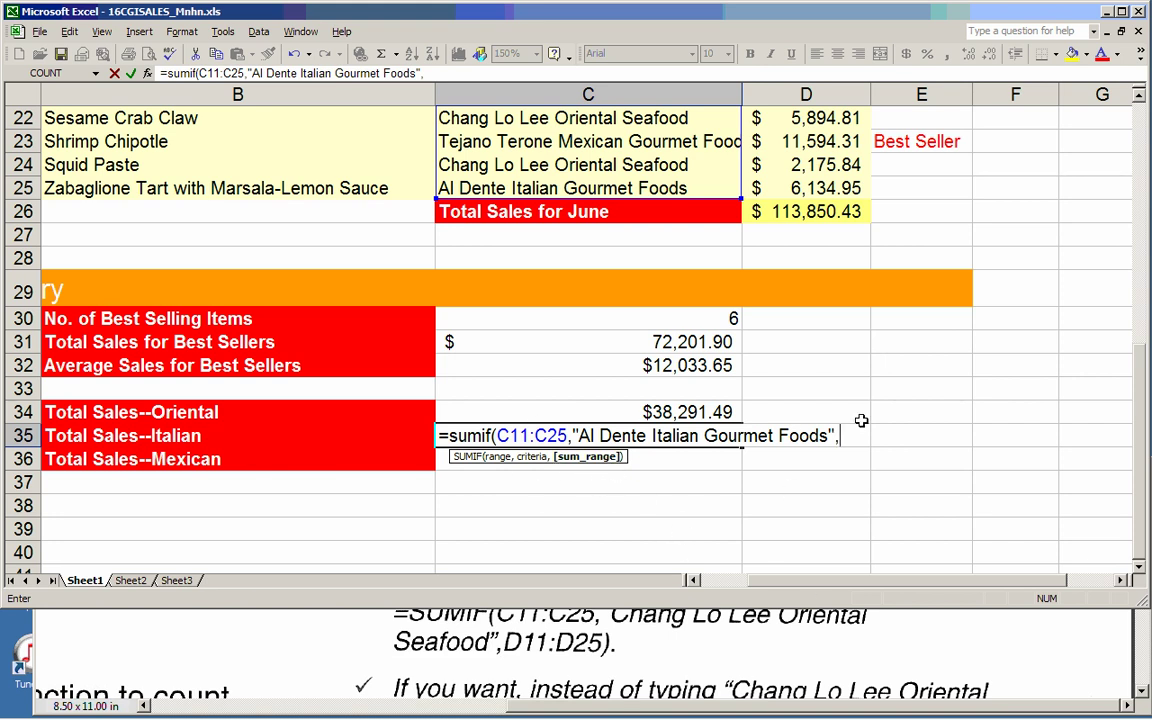
# Step: Use the June sales cells D11:D25 as the sum range and complete the SUMIF formula in C35
pyautogui.scroll(5, 849, 432)
pyautogui.scroll(-1, 805, 140)
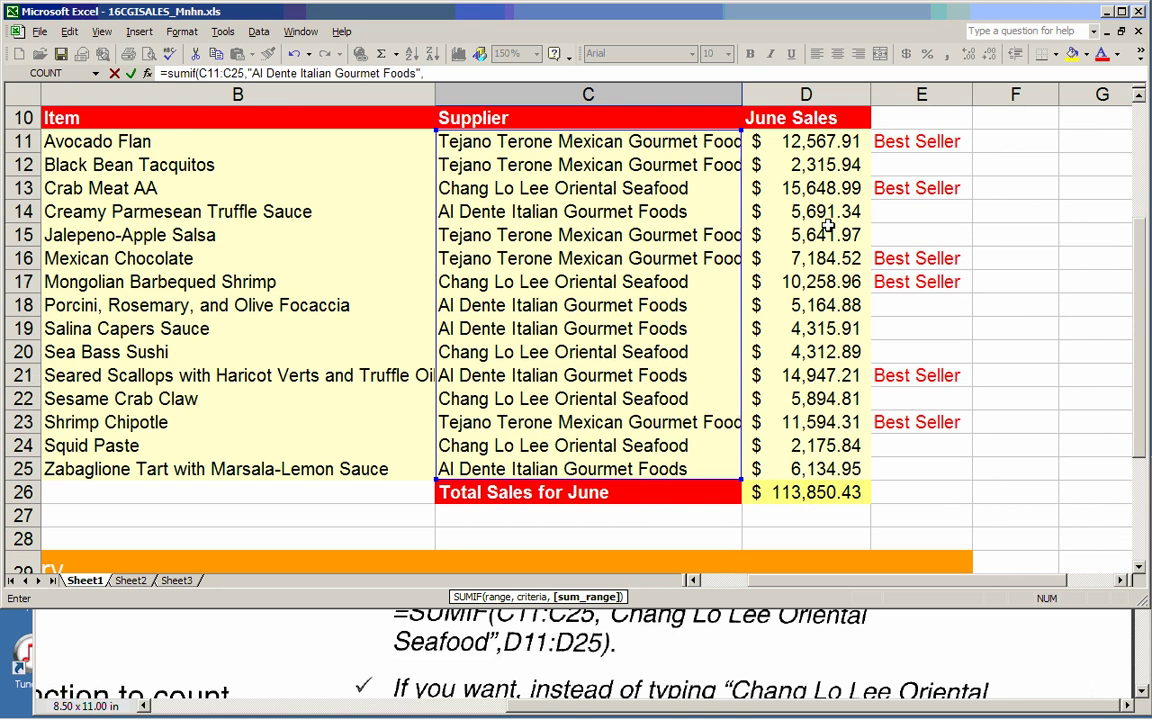
pyautogui.moveTo(805, 140); pyautogui.dragTo(805, 462)
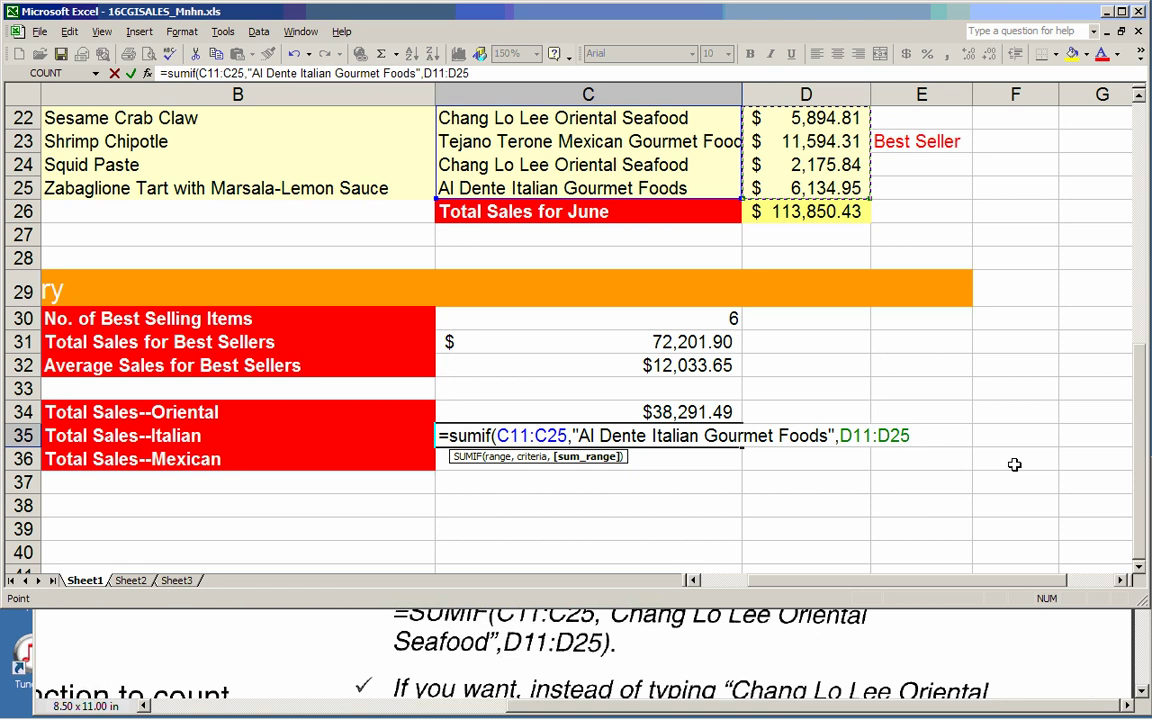
pyautogui.write(')')
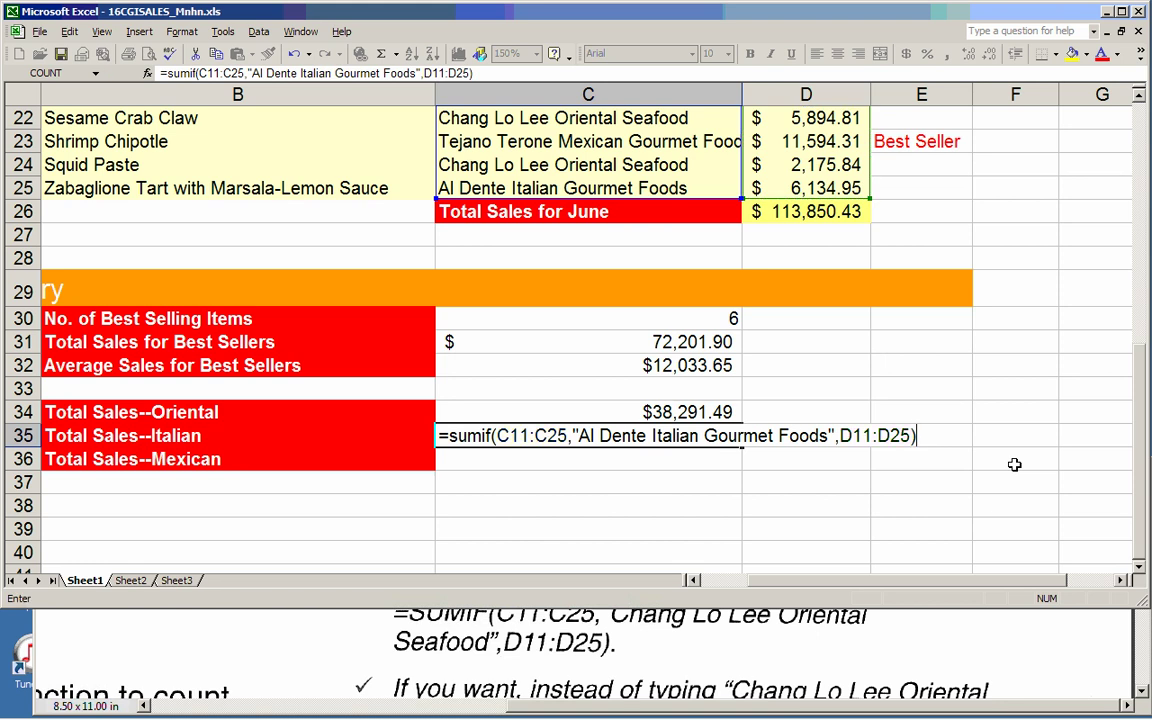
pyautogui.press('Return')
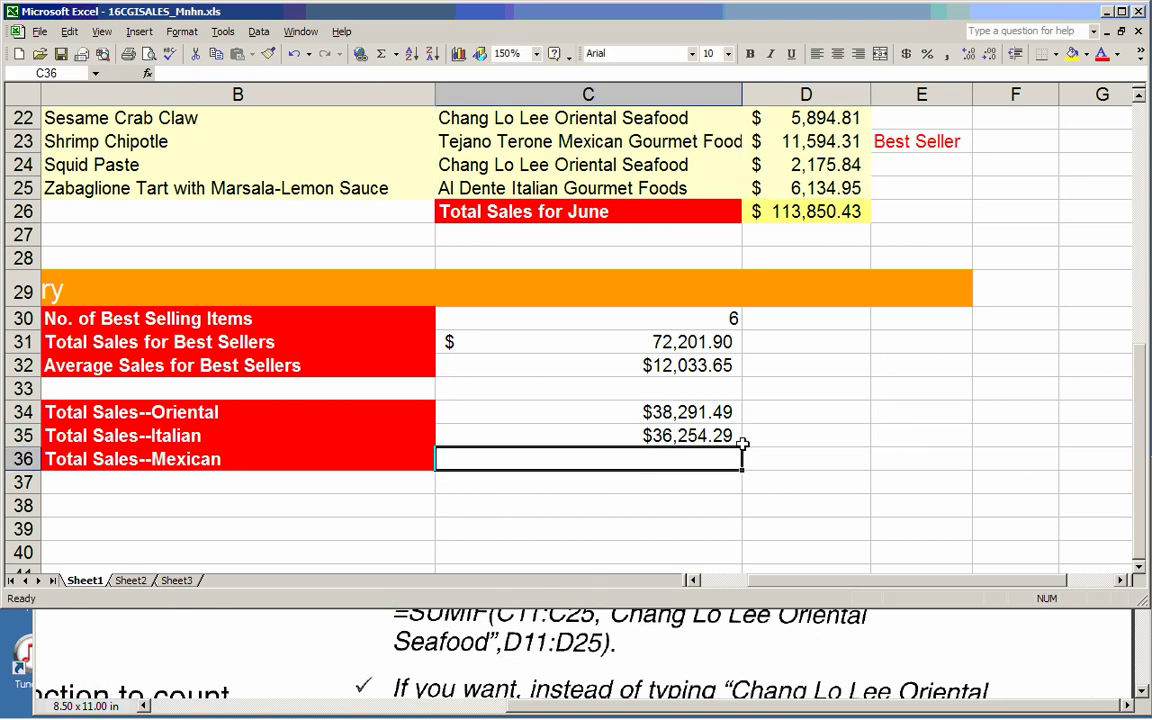
pyautogui.scroll(4, 745, 420)
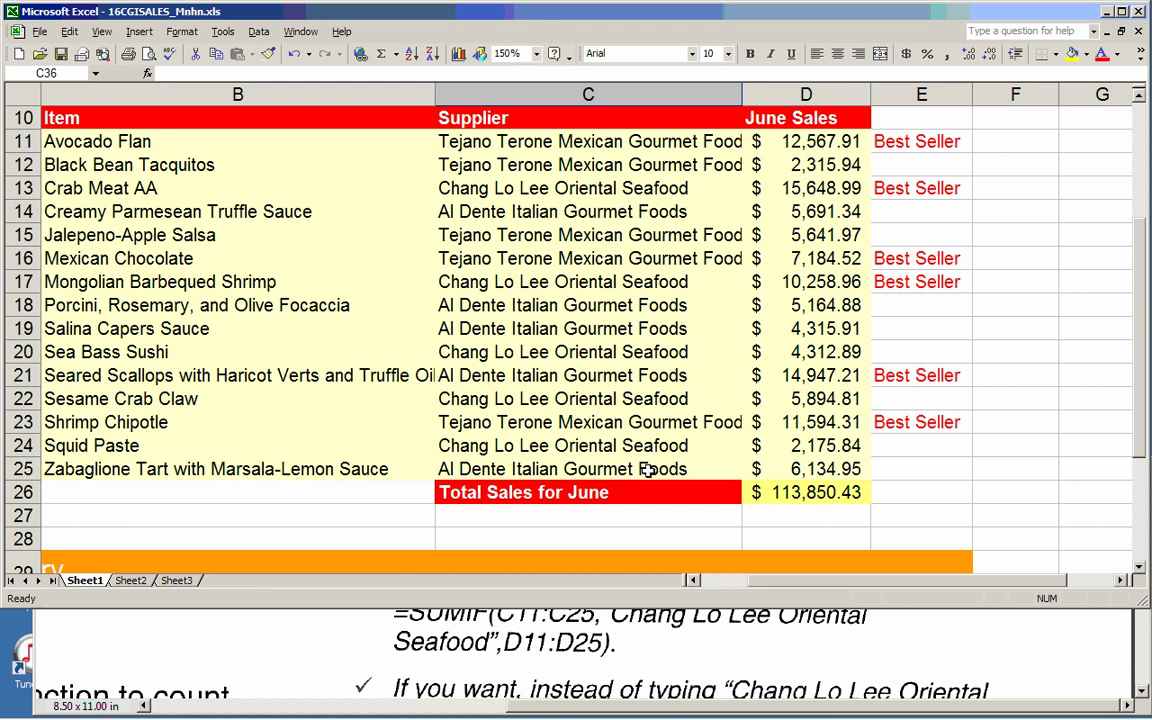
pyautogui.scroll(-5, 620, 470)
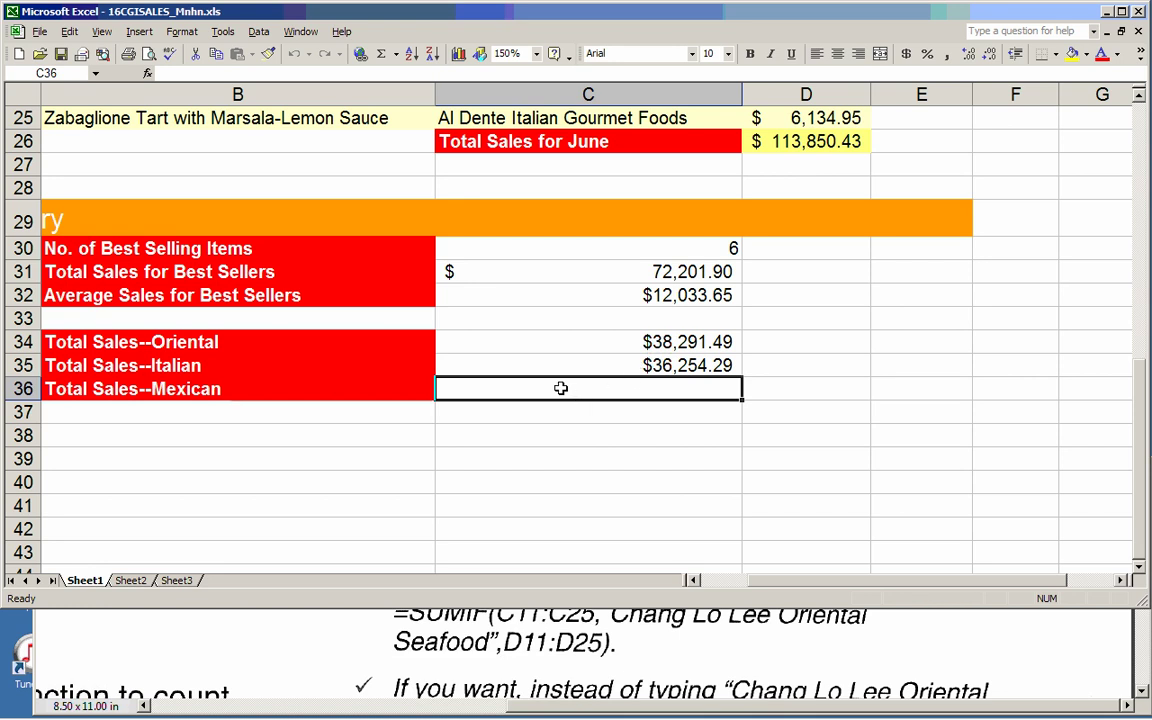
pyautogui.write('=su')
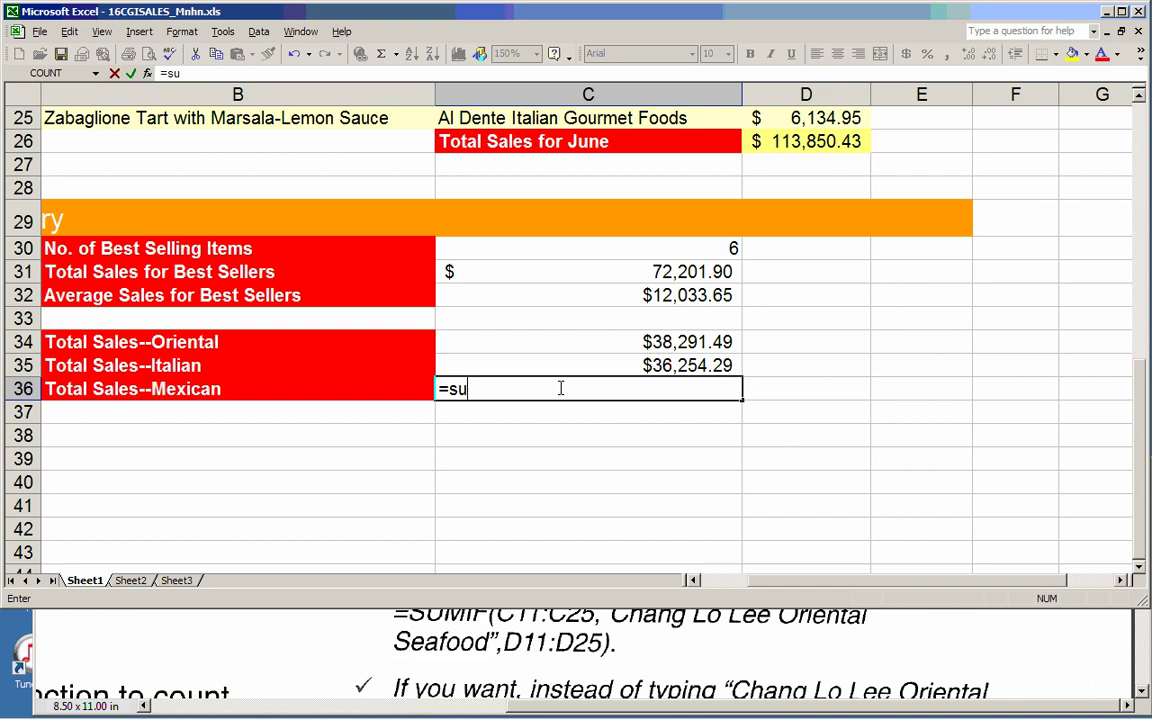
pyautogui.write('mif(')
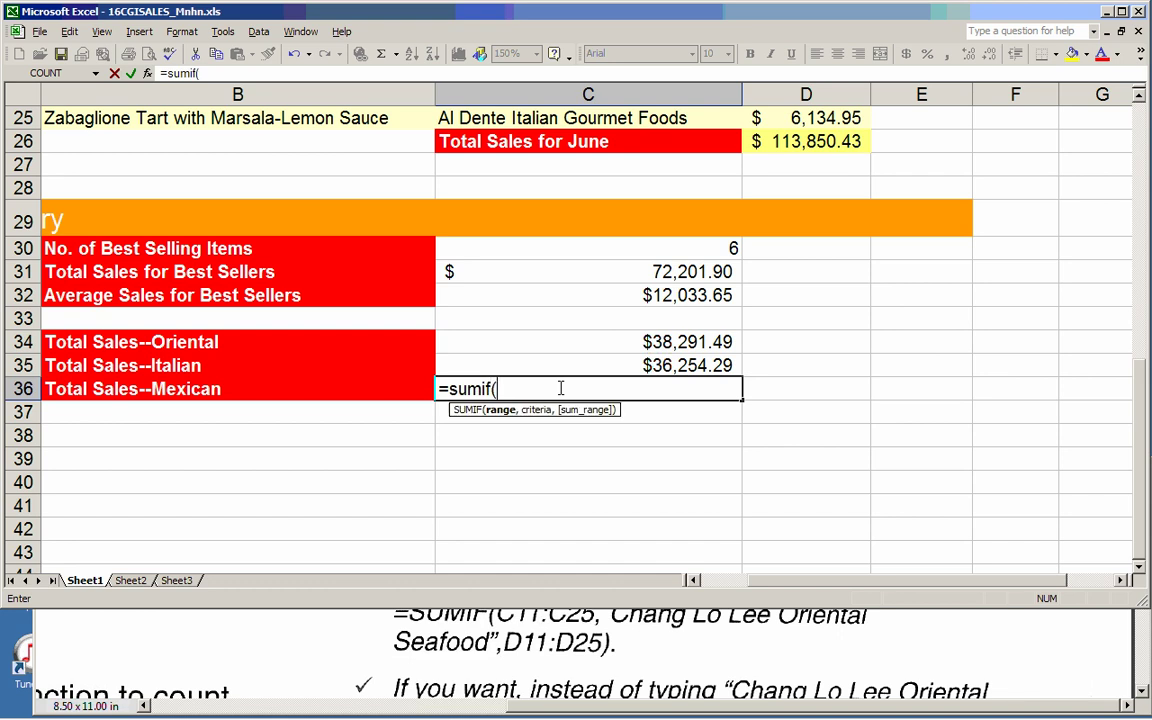
pyautogui.scroll(6, 560, 388)
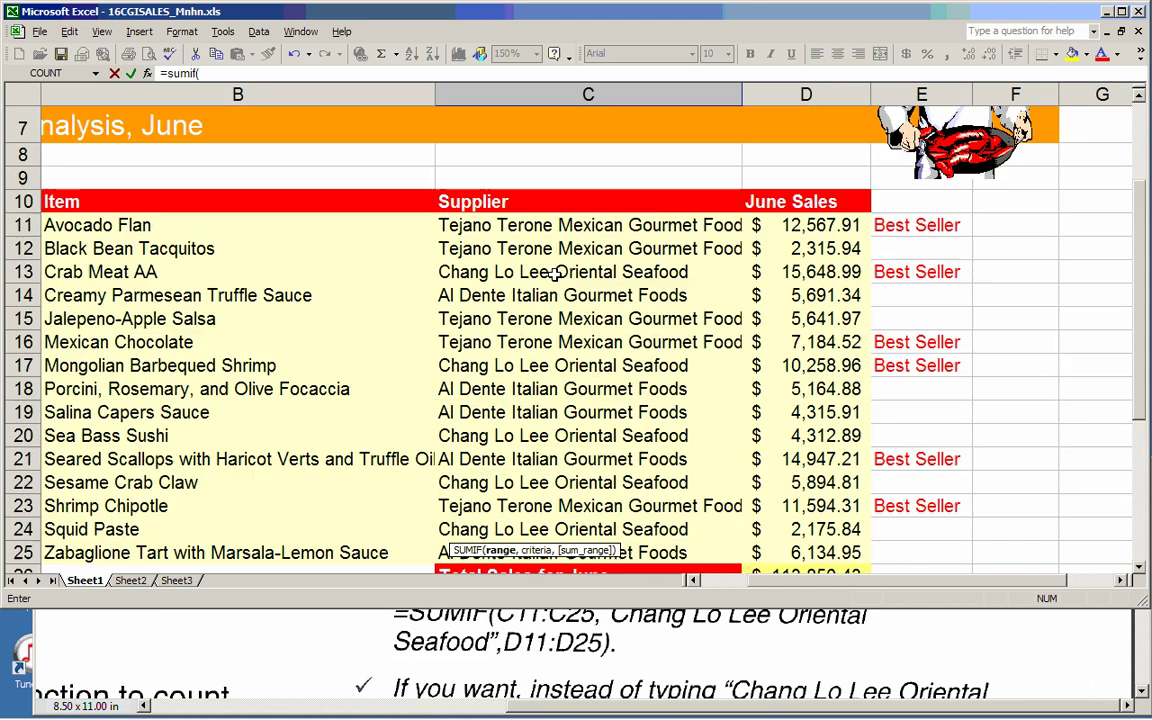
pyautogui.moveTo(553, 227); pyautogui.dragTo(578, 553)
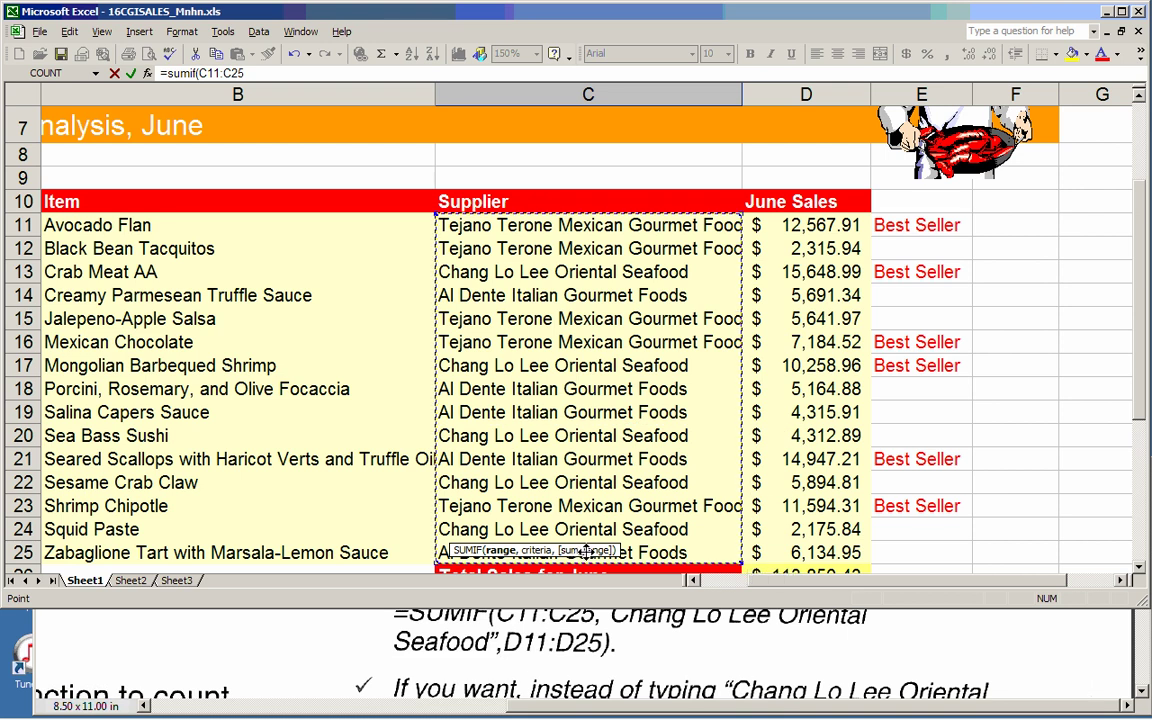
pyautogui.press('Return')
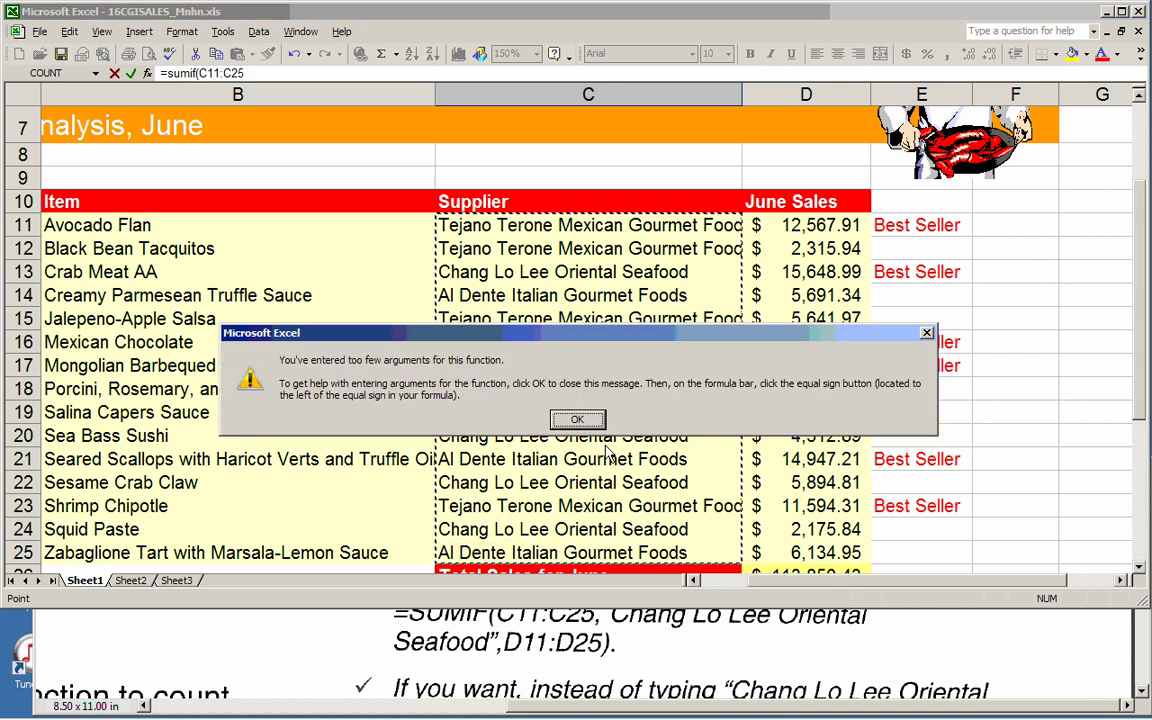
pyautogui.click(578, 420)
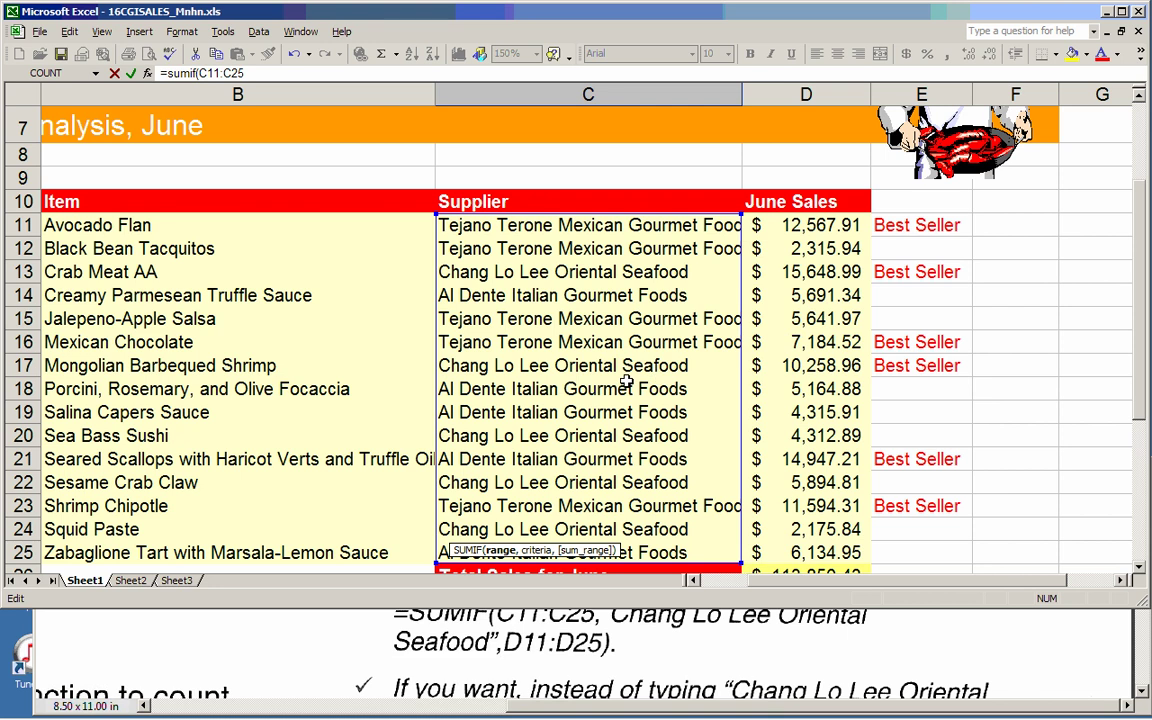
pyautogui.click(624, 386)
pyautogui.press('Escape')
pyautogui.scroll(-3, 609, 404)
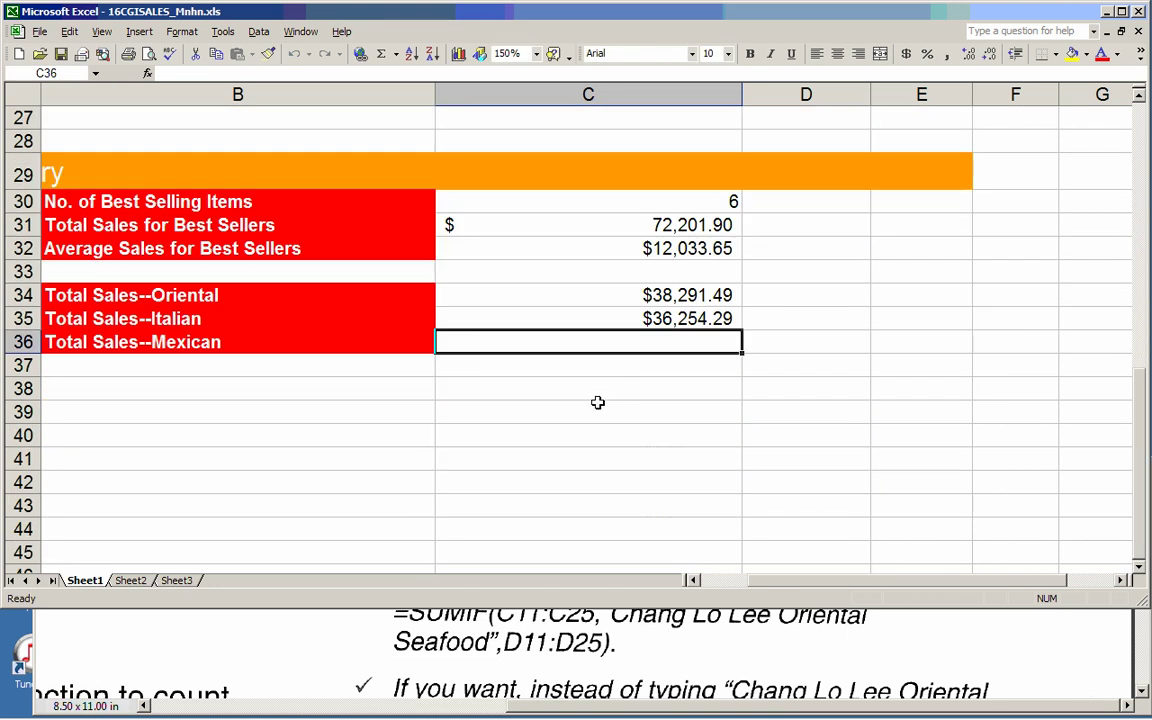
pyautogui.moveTo(590, 390); pyautogui.dragTo(633, 385)
pyautogui.click(633, 342)
# Step: Copy the full supplier name text "Tejano Terone Mexican Gourmet Food" from within cell C23
pyautogui.scroll(4, 633, 350)
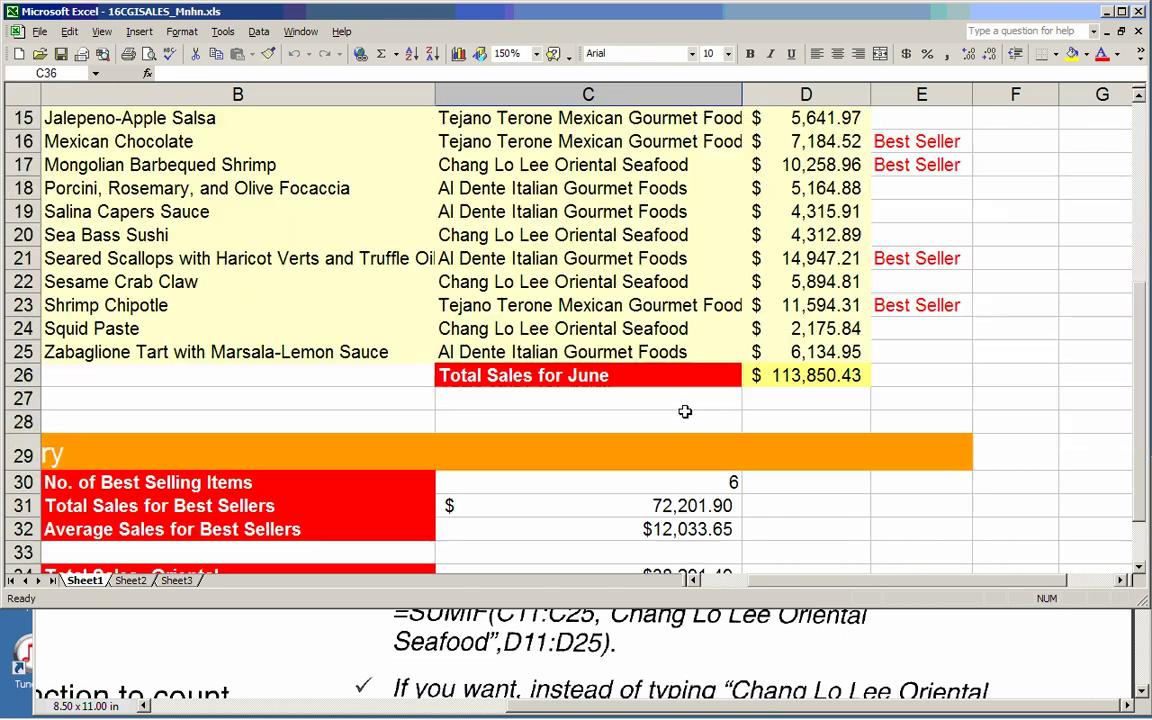
pyautogui.scroll(-2, 487, 312)
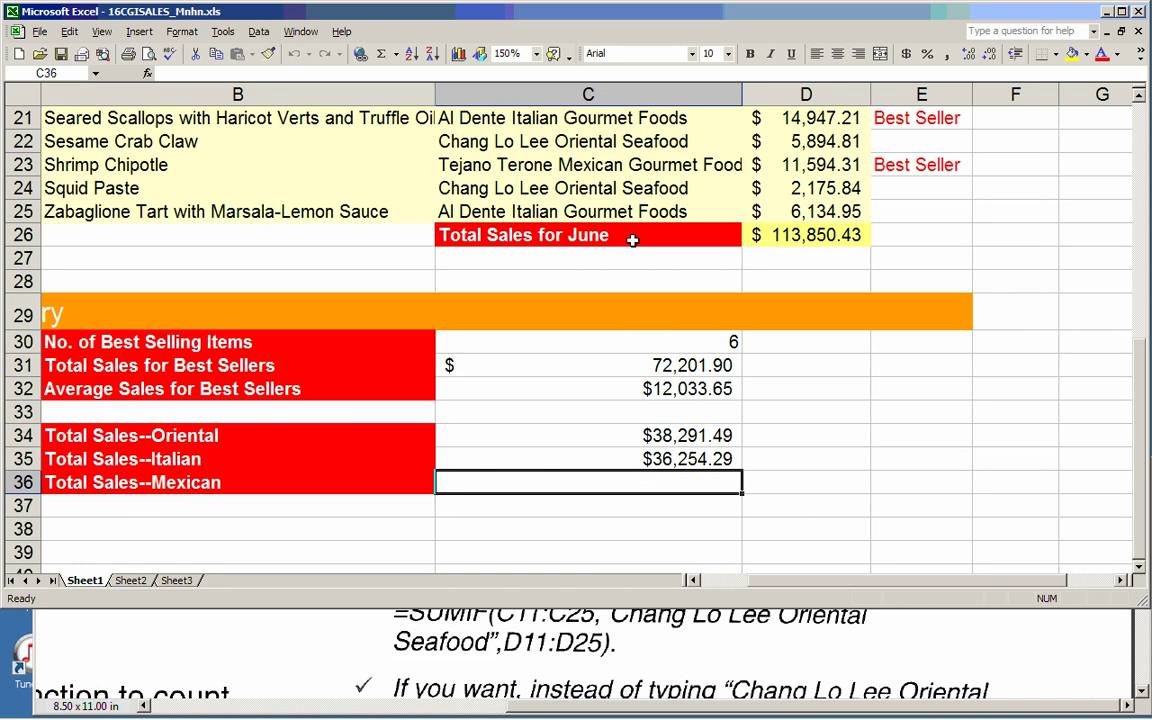
pyautogui.scroll(1, 565, 235)
pyautogui.doubleClick(577, 240)
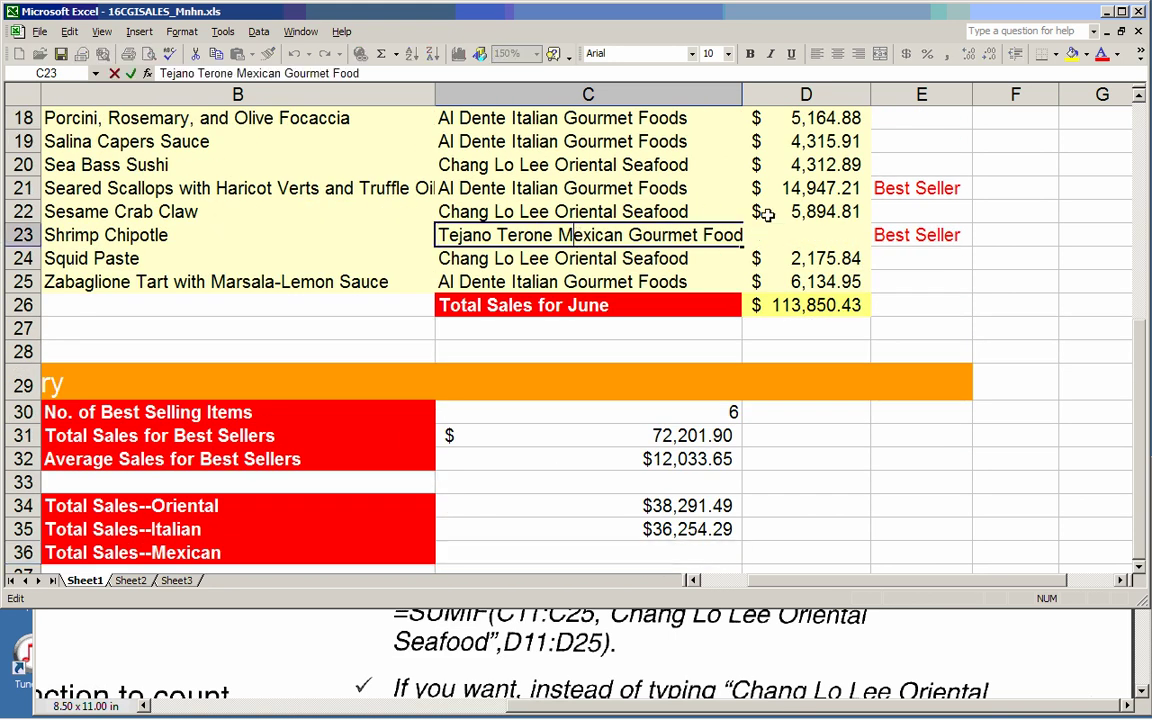
pyautogui.moveTo(437, 235); pyautogui.dragTo(771, 235)
pyautogui.hotkey('ctrl', 'c')
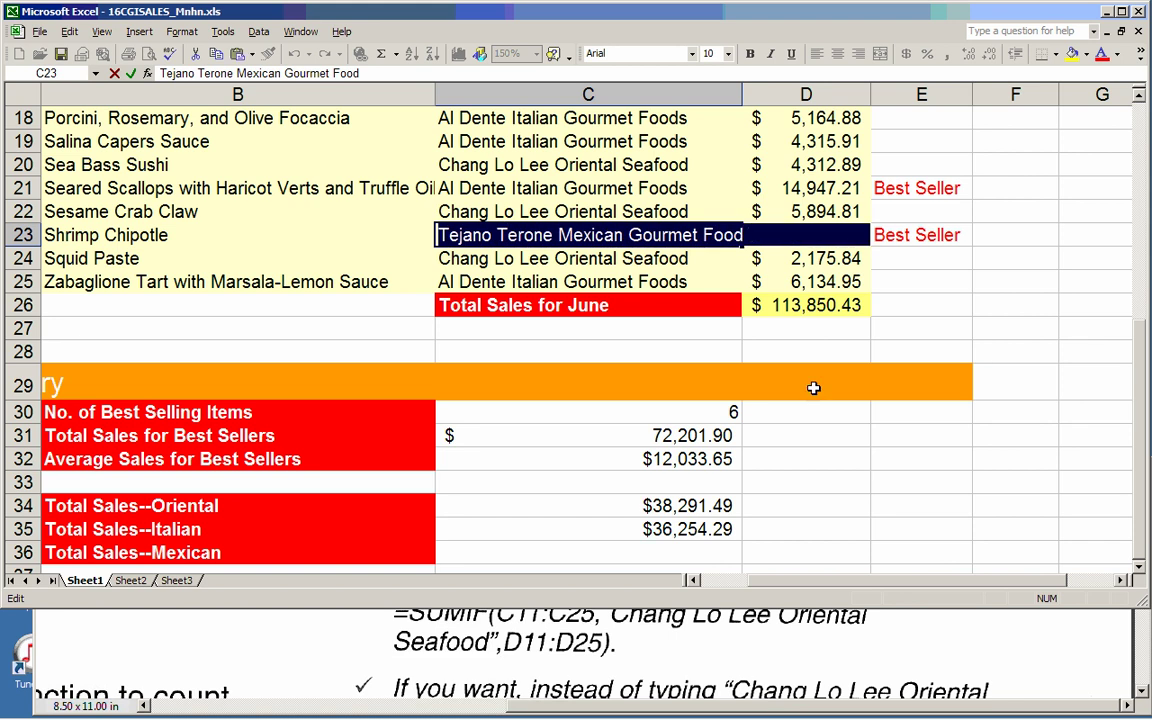
# Step: Paste the copied Mexican supplier name into the blank cell C39 below the summary
pyautogui.scroll(-3, 790, 380)
pyautogui.click(591, 412)
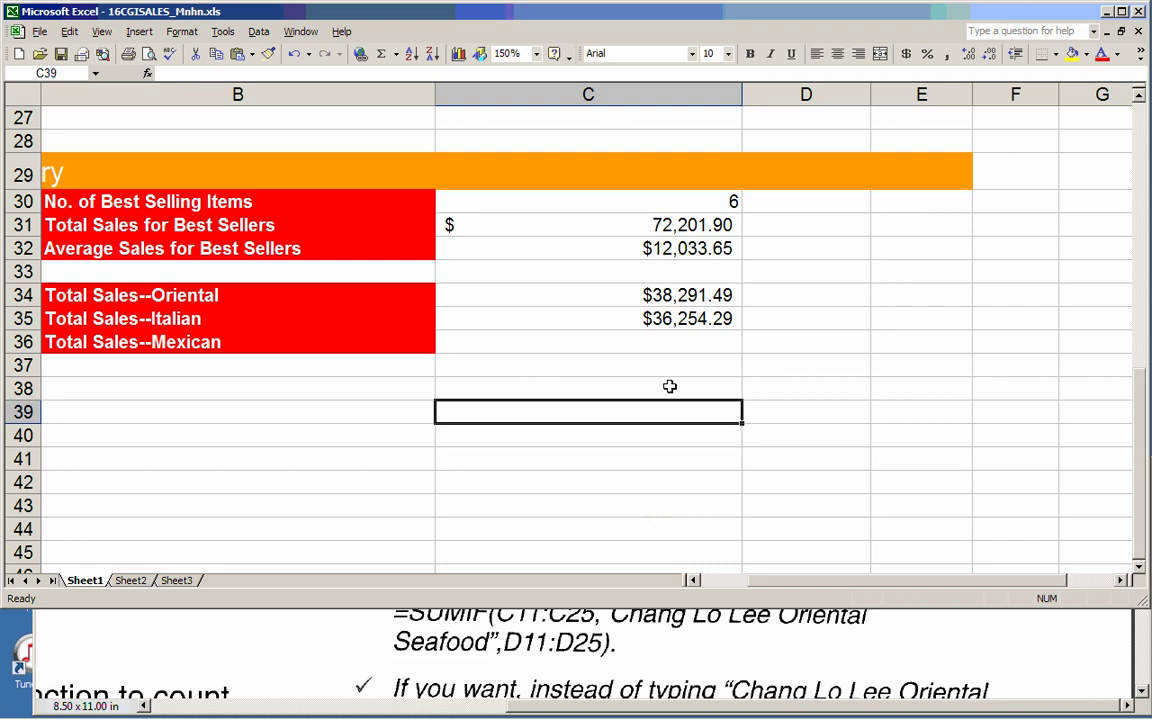
pyautogui.scroll(3, 667, 390)
pyautogui.scroll(-2, 663, 385)
pyautogui.hotkey('ctrl', 'v')
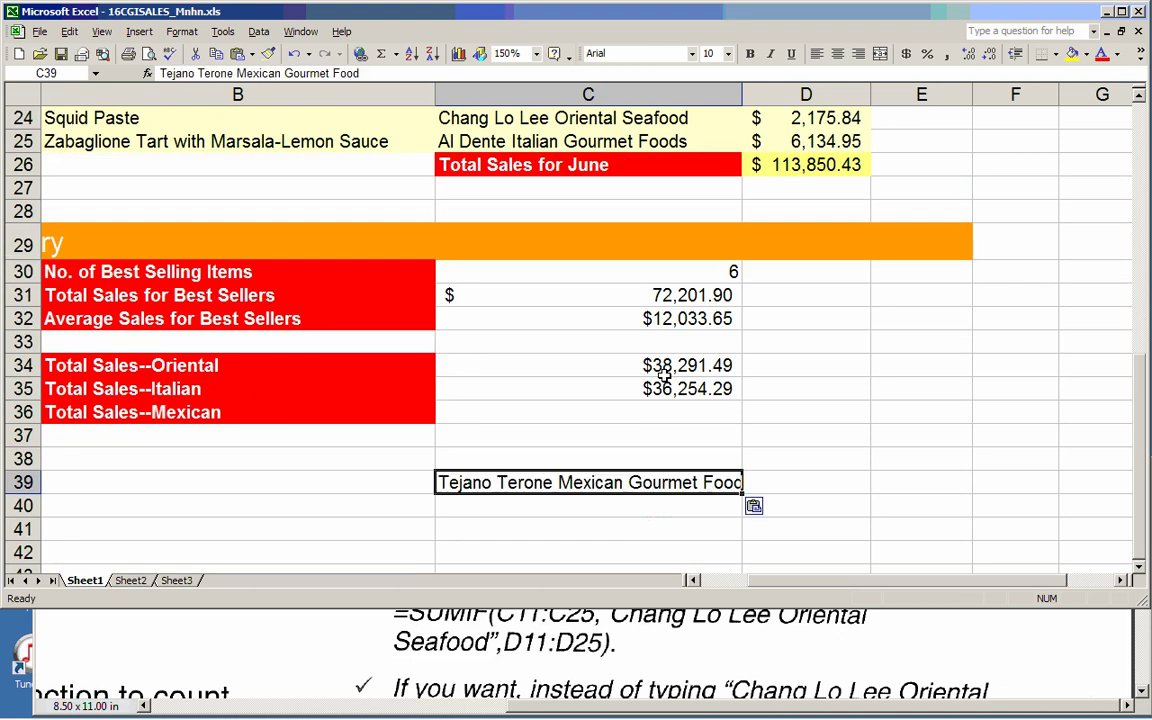
pyautogui.click(850, 458)
pyautogui.click(708, 484)
# Step: Begin a SUMIF formula in C36 for Total Sales--Mexican with the supplier cells C11:C25 as its range
pyautogui.click(507, 412)
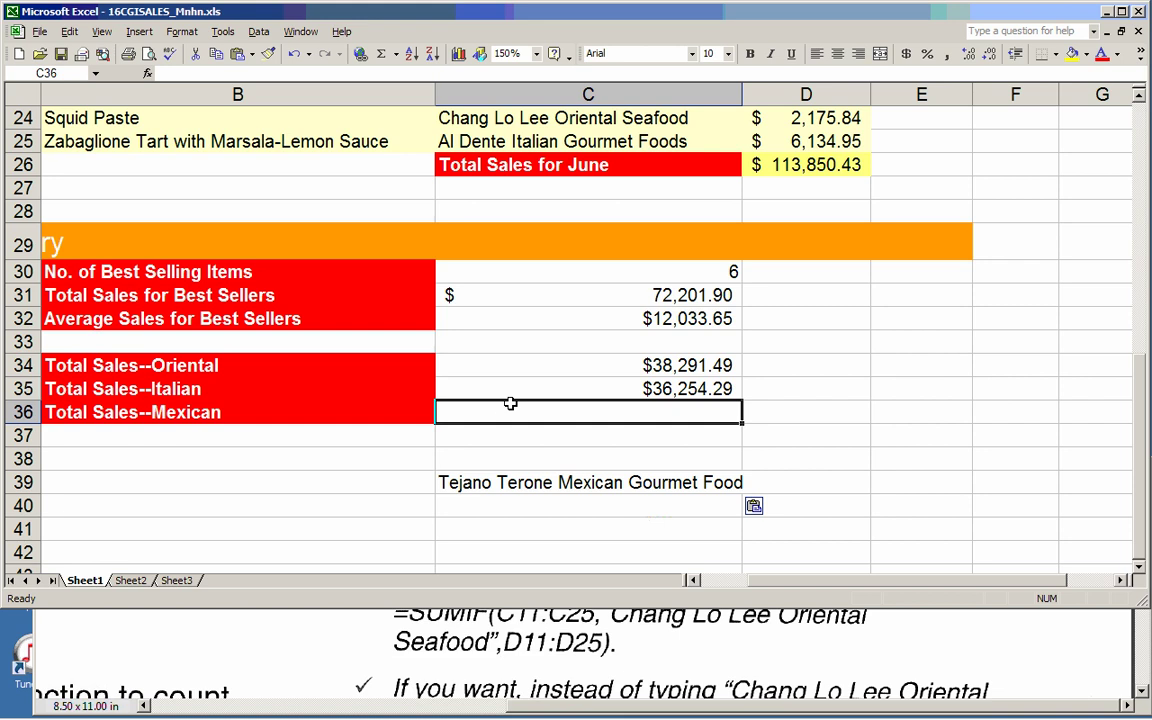
pyautogui.write('=su')
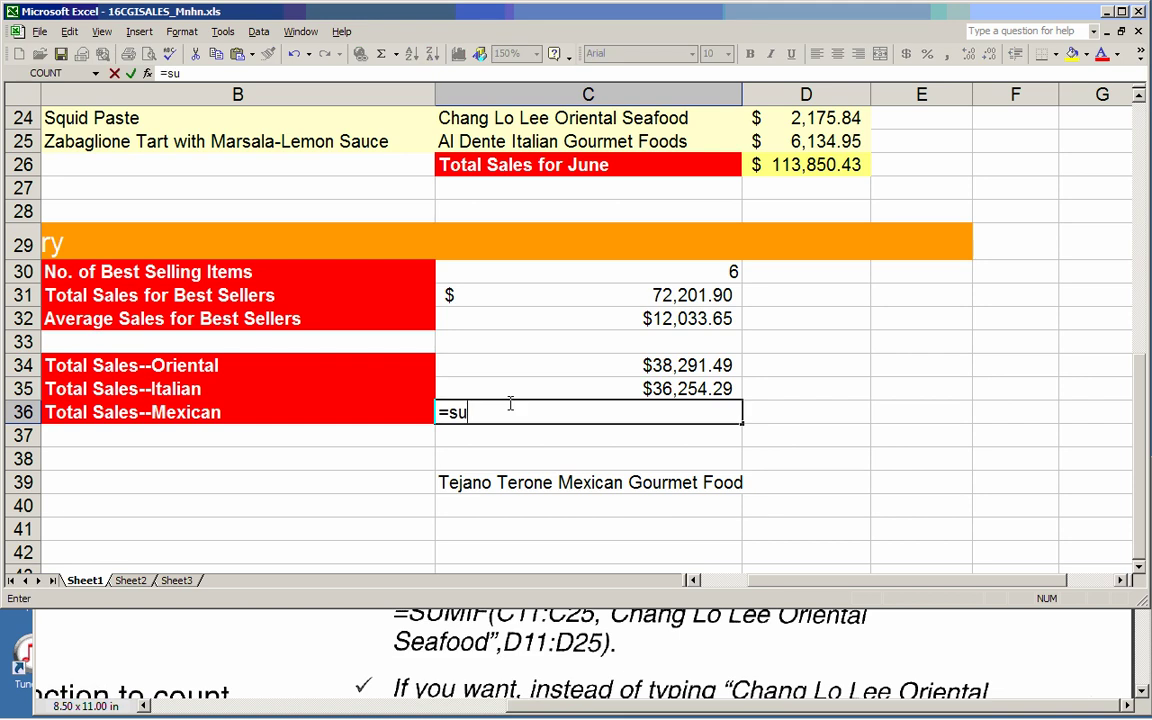
pyautogui.write('mif(')
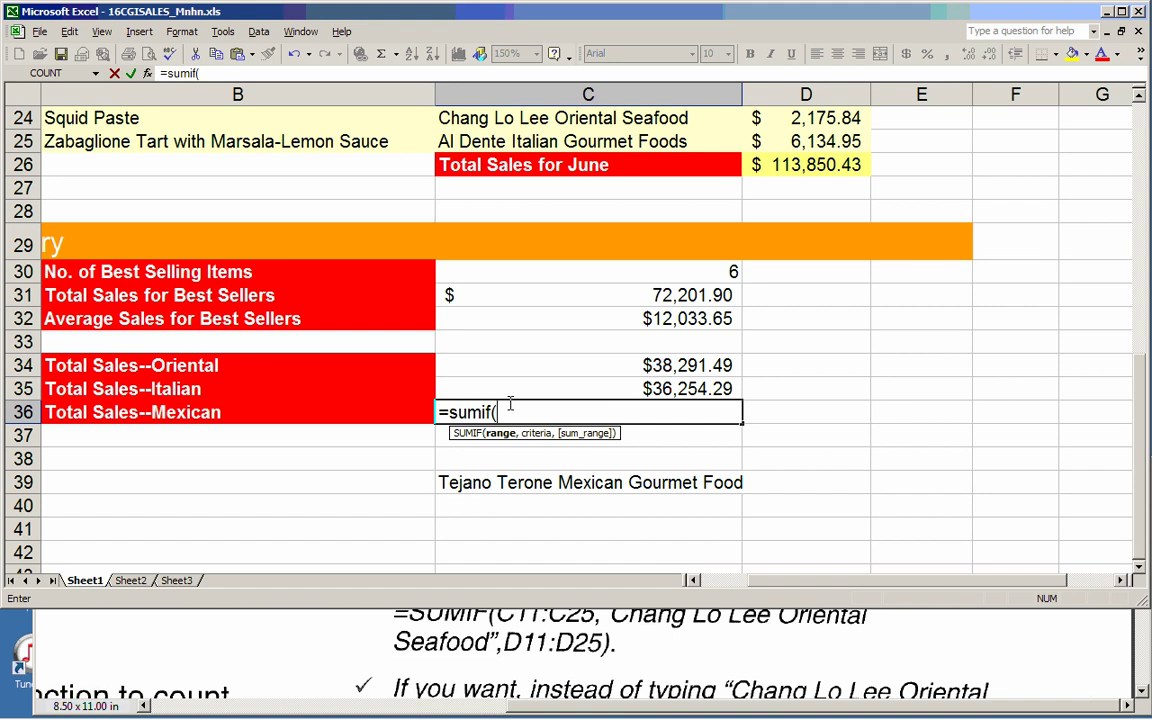
pyautogui.scroll(5, 565, 185)
pyautogui.moveTo(575, 166); pyautogui.dragTo(609, 488)
pyautogui.scroll(-6, 612, 472)
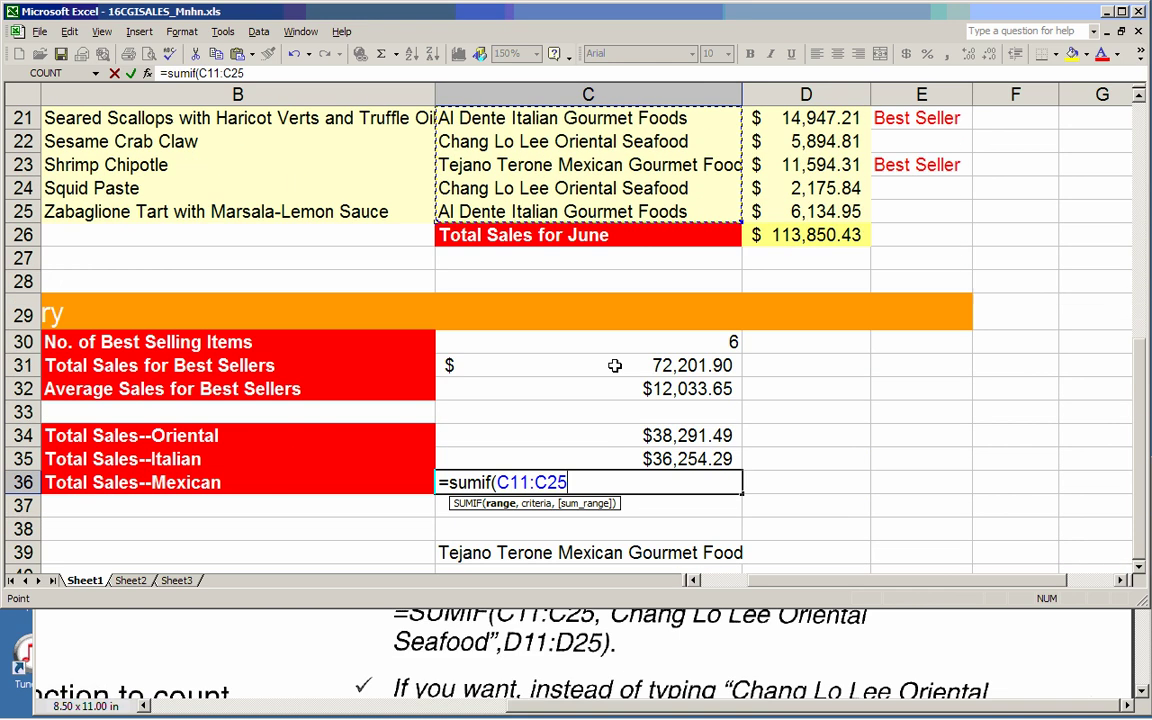
pyautogui.write(',')
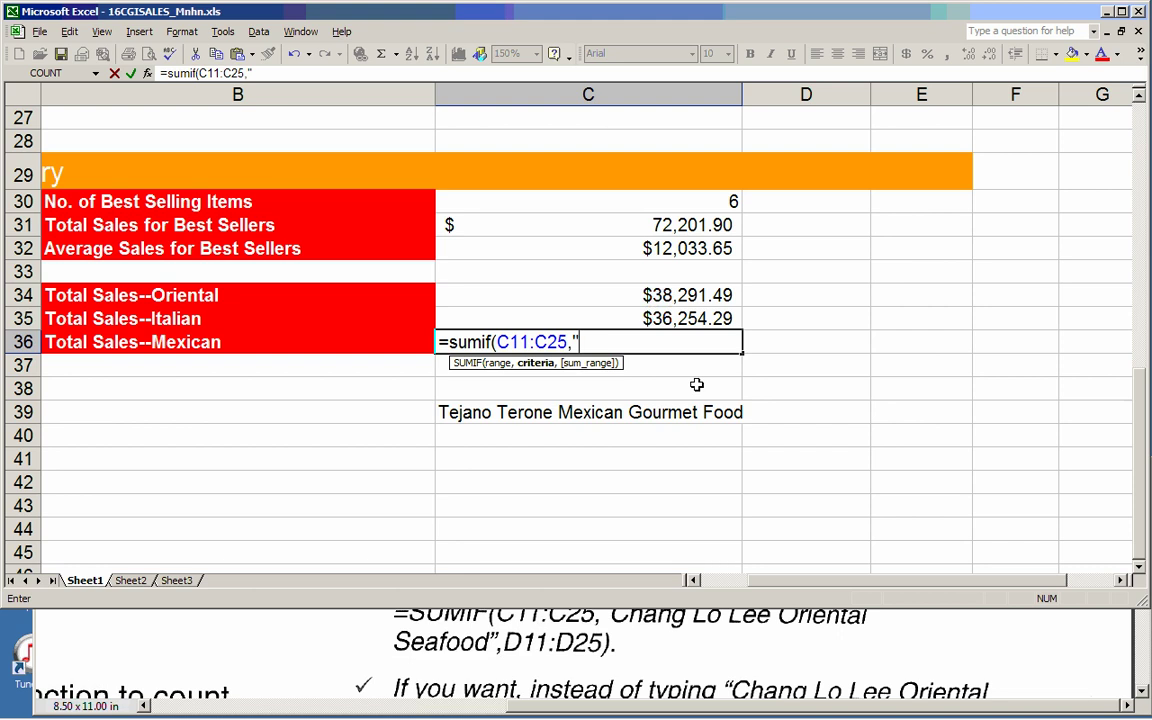
# Step: Paste "Tejano Terone Mexican Gourmet Food" in quotation marks as the criteria of the SUMIF formula in C36
pyautogui.write('"')
pyautogui.hotkey('ctrl', 'v')
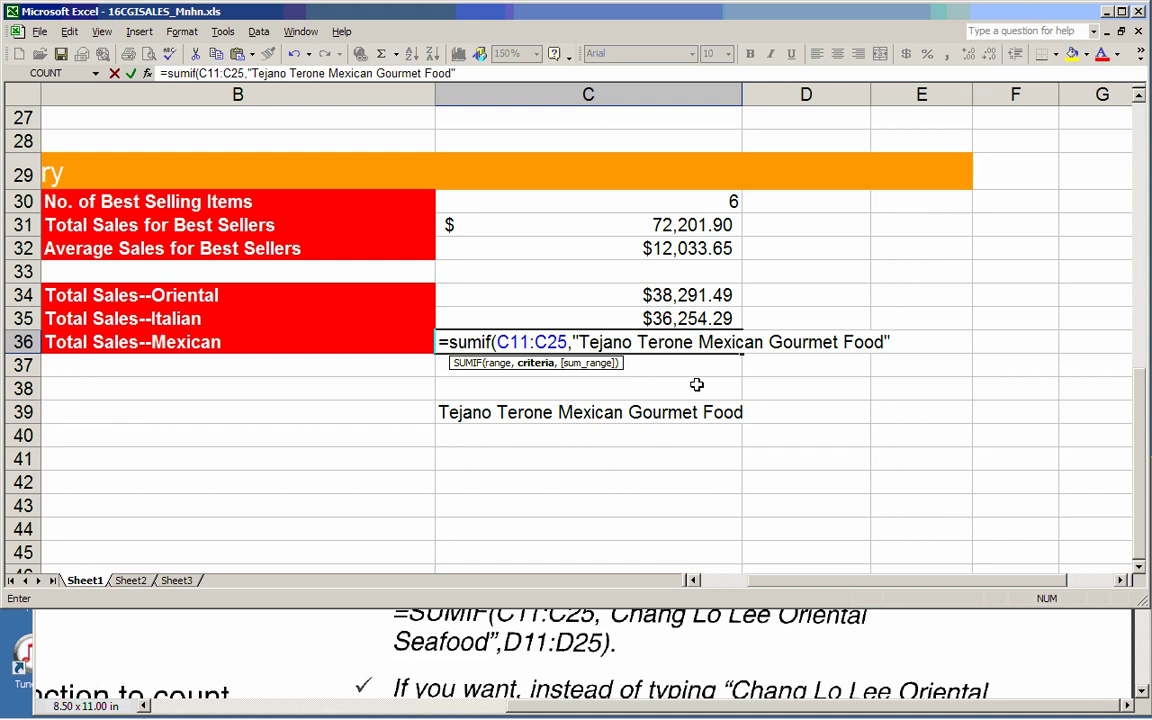
pyautogui.write(',')
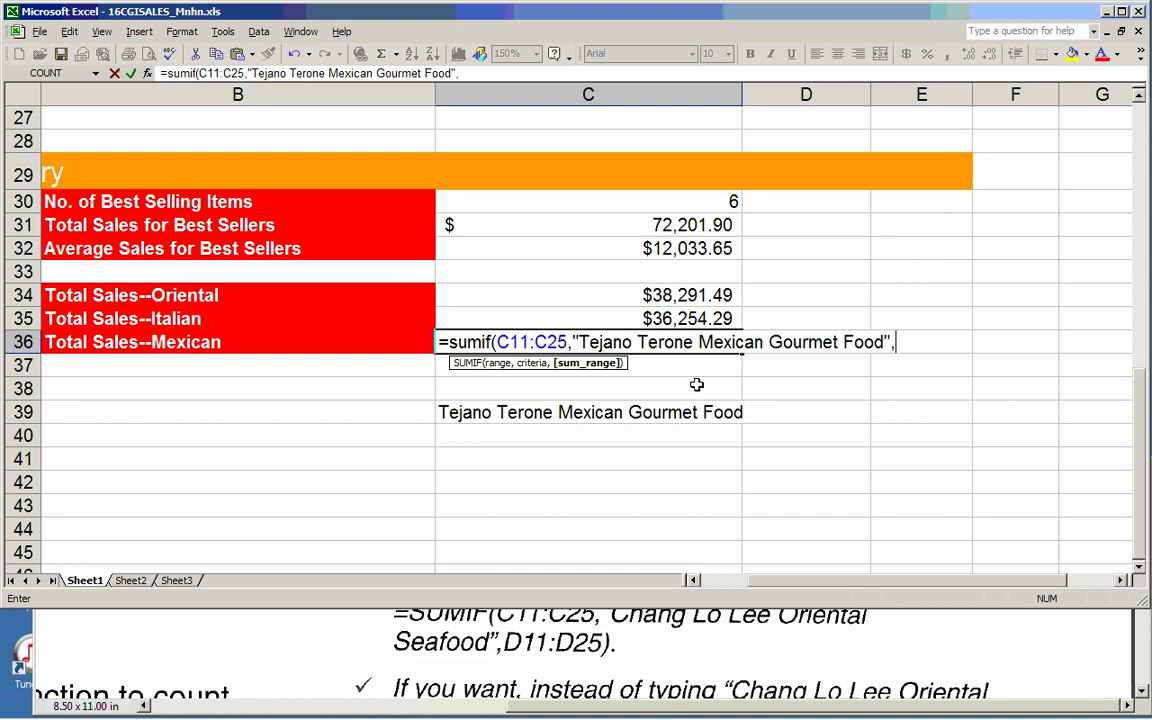
# Step: Complete the Total Sales--Mexican SUMIF formula in C36 with the June Sales cells D11:D25 as its sum range
pyautogui.scroll(7, 720, 368)
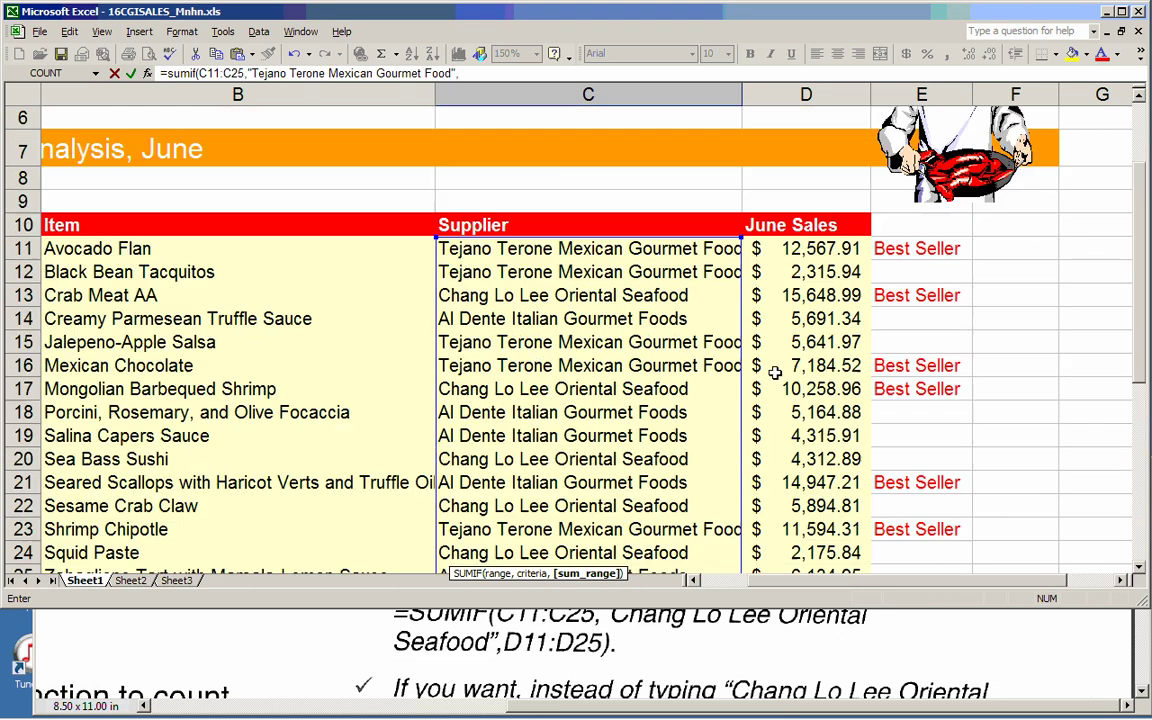
pyautogui.scroll(1, 775, 372)
pyautogui.scroll(-2, 789, 368)
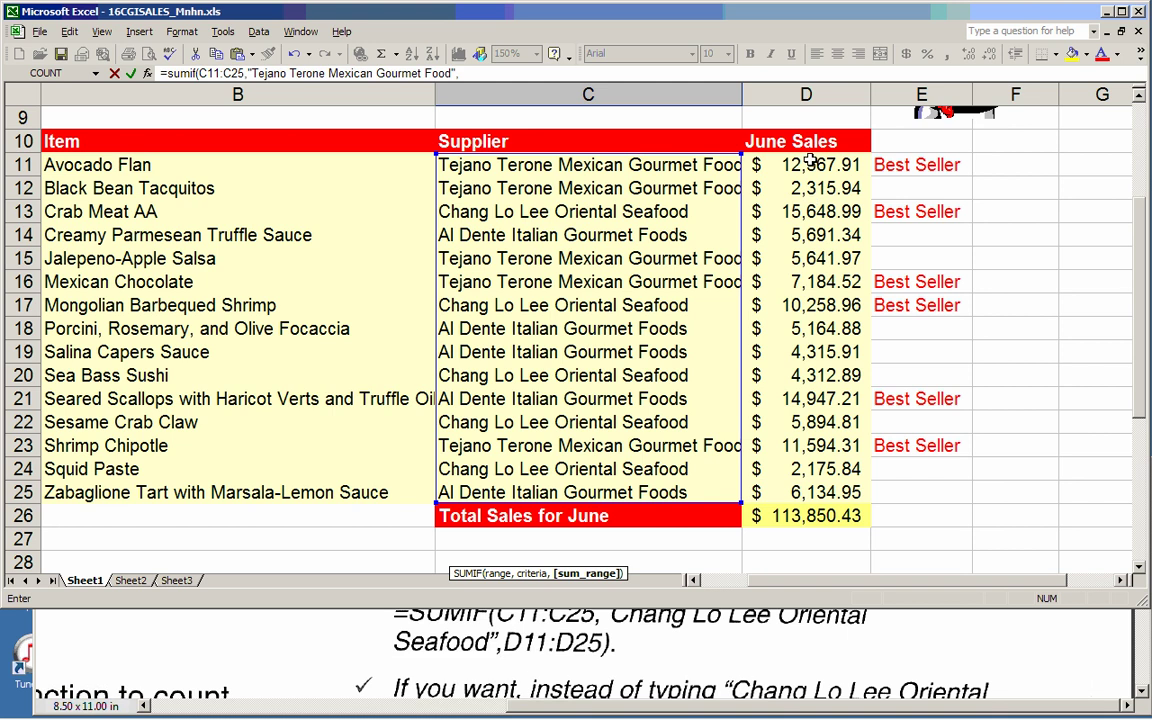
pyautogui.moveTo(810, 160); pyautogui.dragTo(836, 492)
pyautogui.scroll(-1, 824, 484)
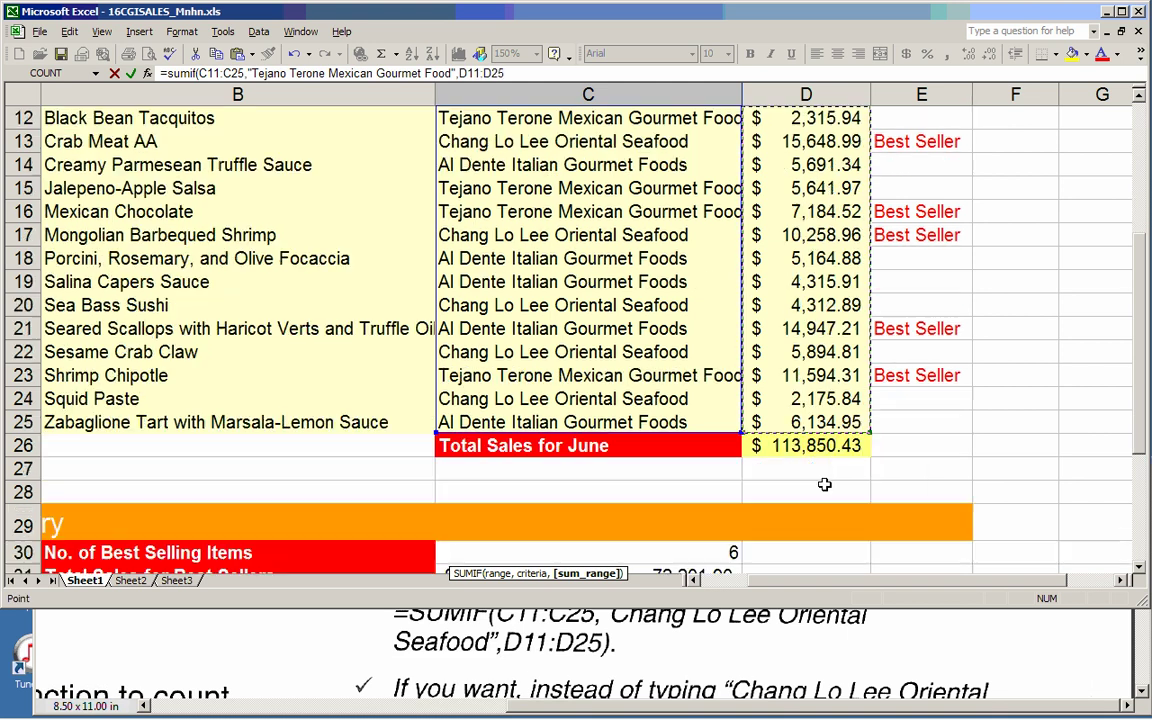
pyautogui.scroll(-4, 824, 484)
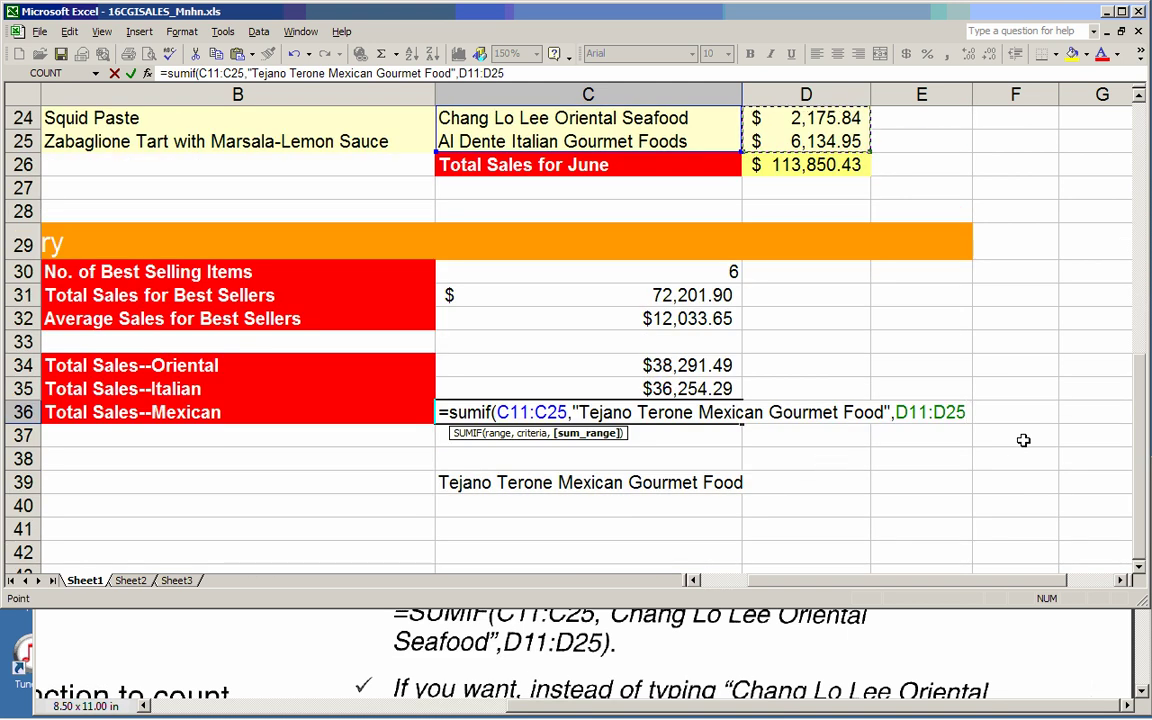
pyautogui.write(')')
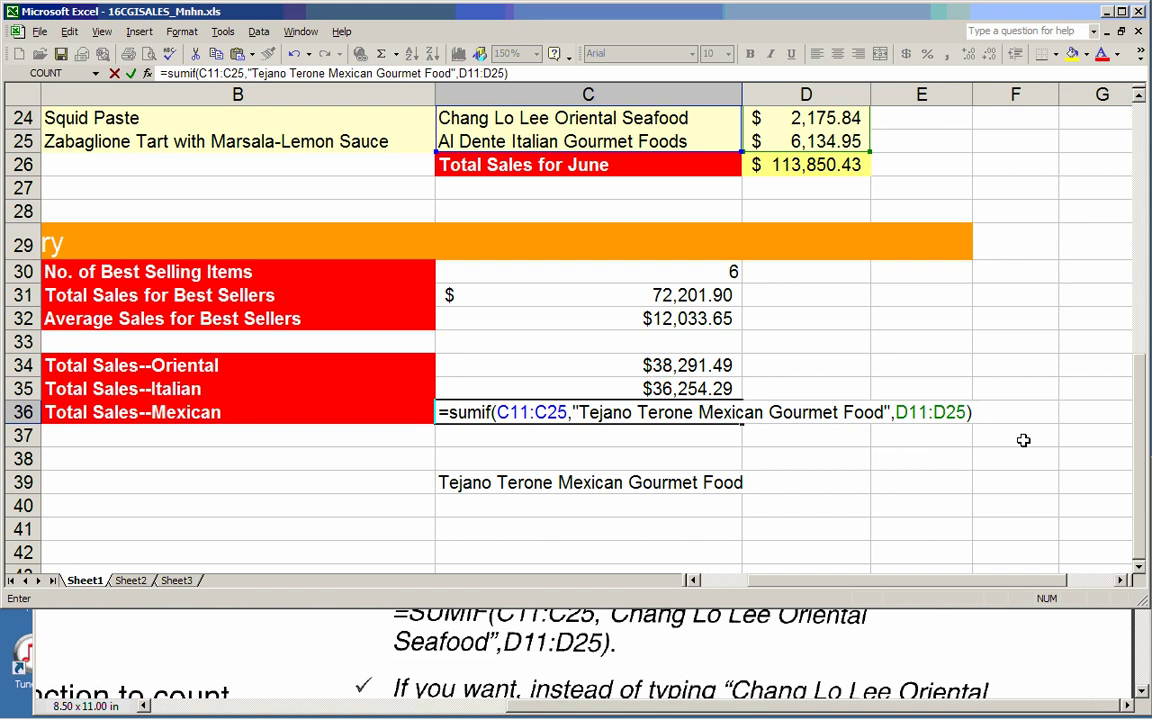
pyautogui.press('Return')
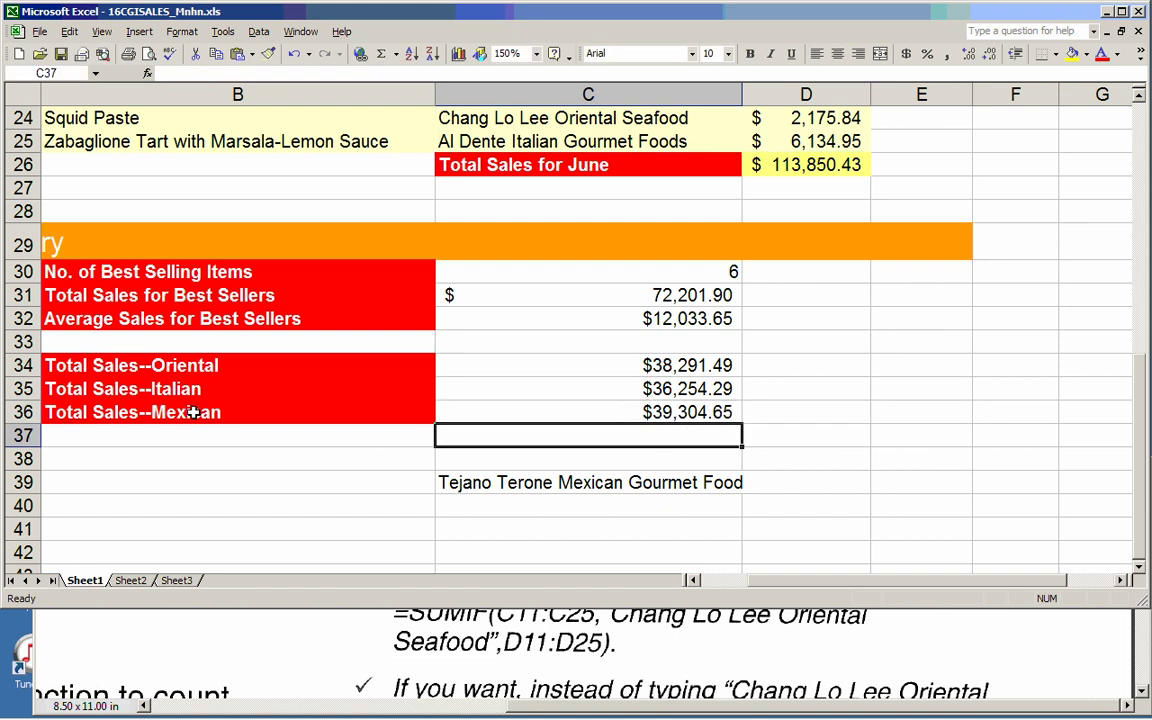
# Step: Clear the helper supplier name from cell C39 below the summary
pyautogui.scroll(6, 445, 442)
pyautogui.scroll(-2, 527, 393)
pyautogui.scroll(1, 543, 390)
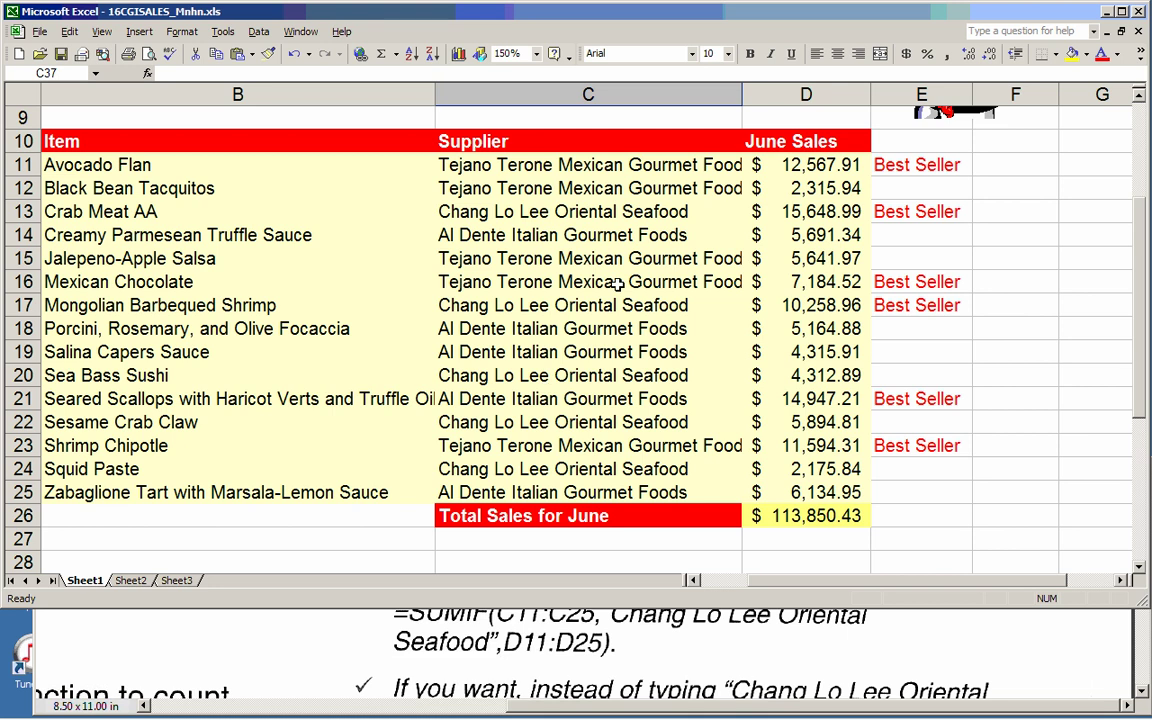
pyautogui.scroll(-4, 619, 284)
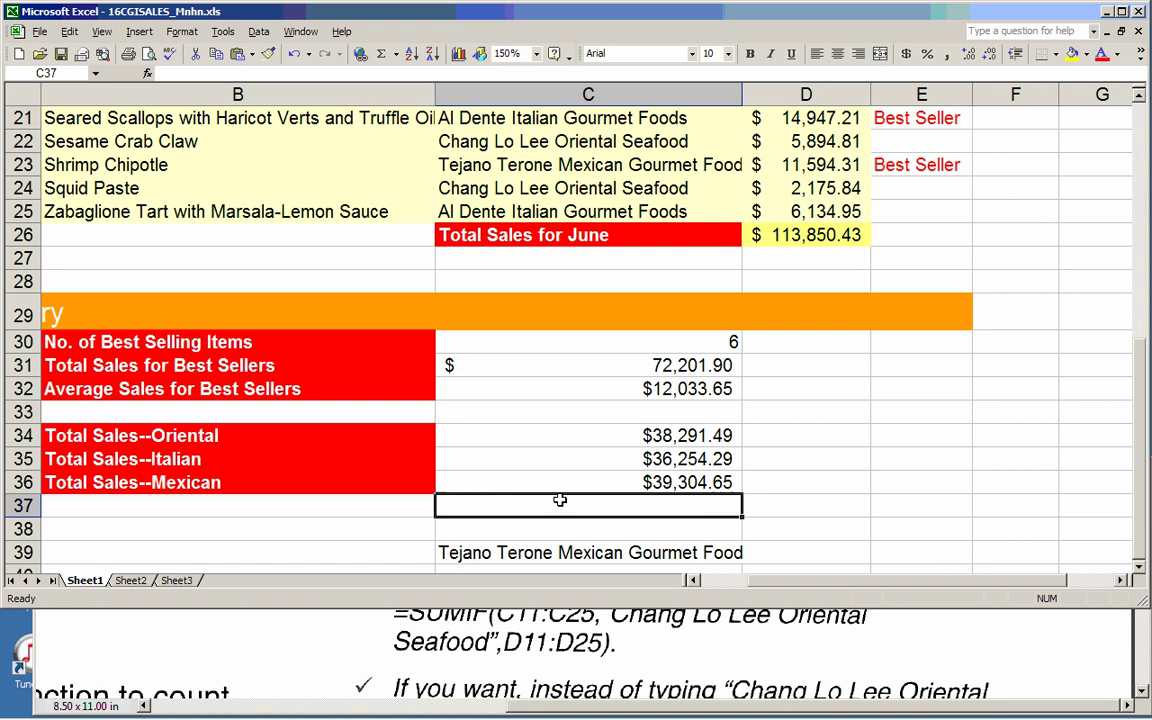
pyautogui.scroll(-2, 720, 460)
pyautogui.scroll(1, 767, 561)
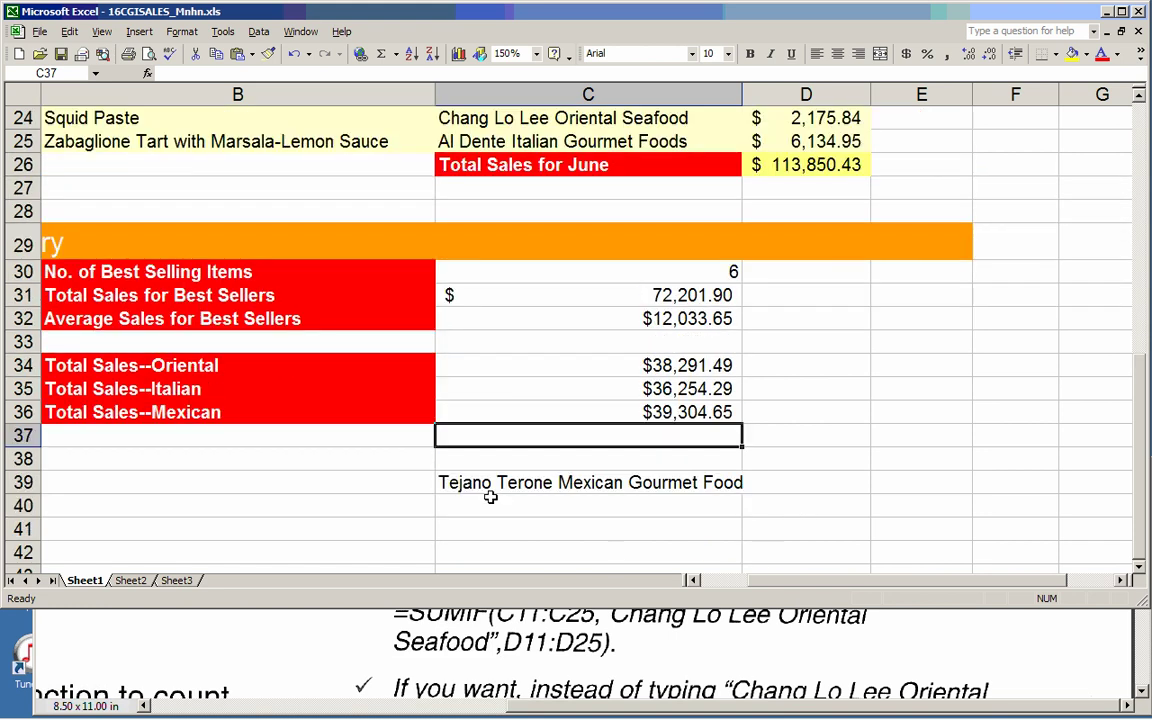
pyautogui.click(498, 480)
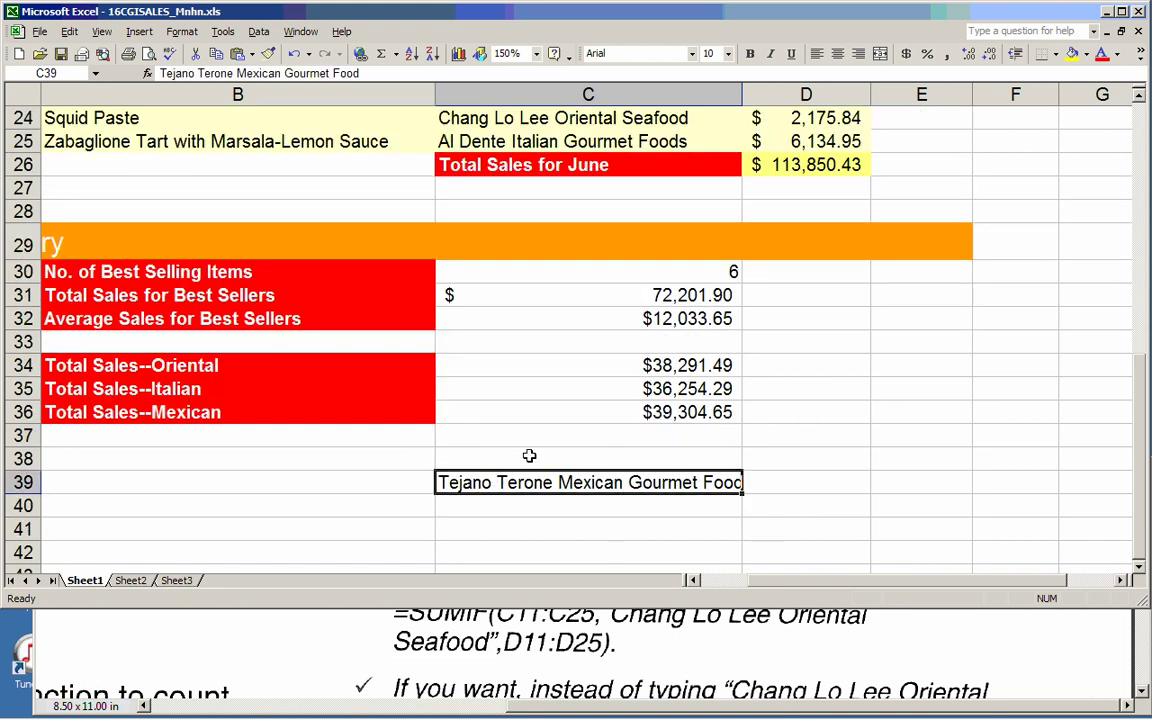
pyautogui.press('Delete')
pyautogui.click(795, 484)
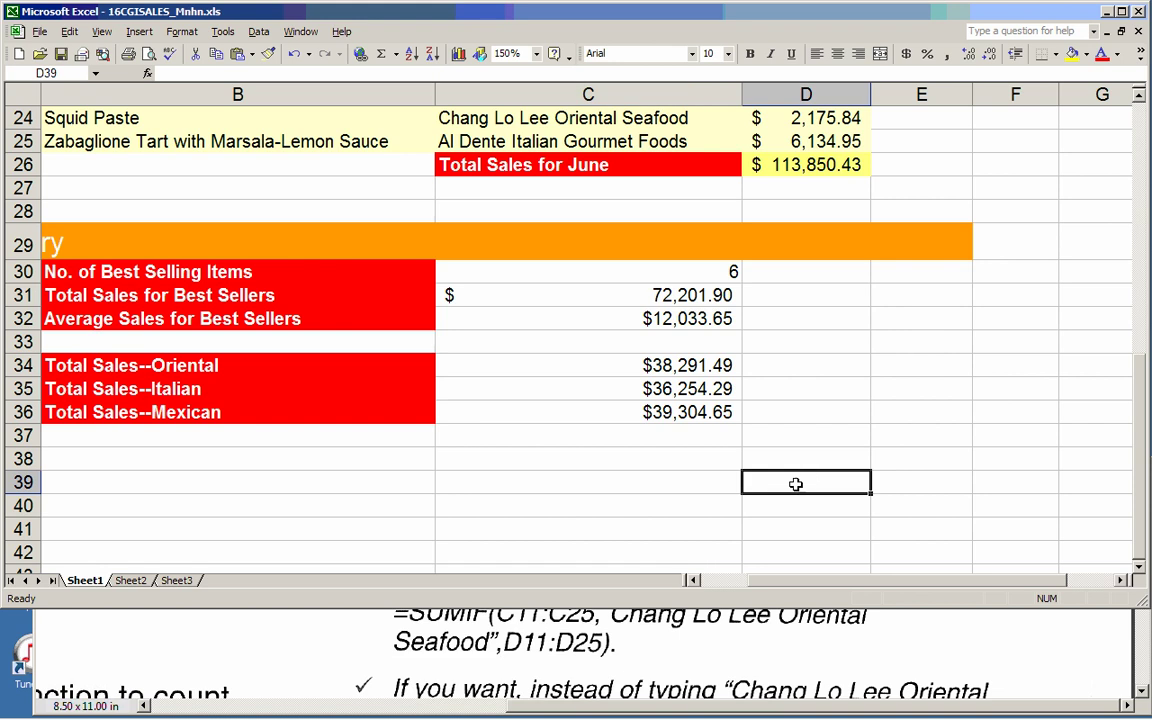
# Step: Switch to the 243.pdf instructions in Adobe Reader and read the tasks from number 10 onward
pyautogui.click(578, 614)
pyautogui.scroll(-3, 545, 590)
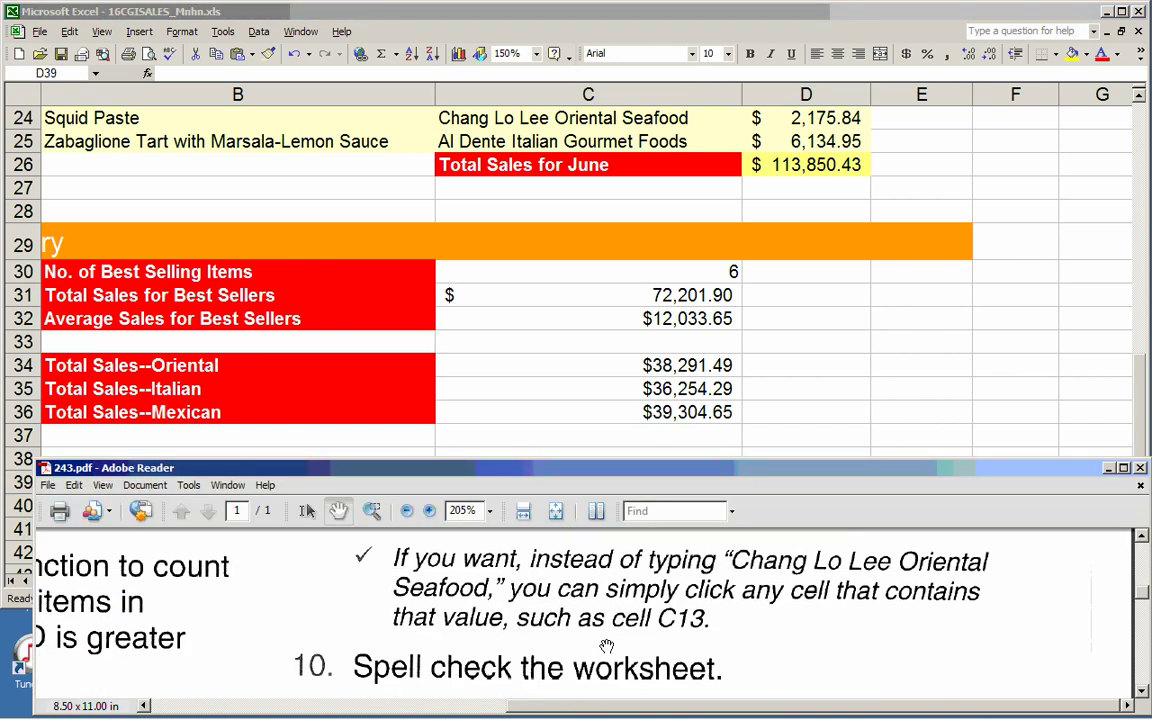
pyautogui.scroll(-1, 605, 645)
pyautogui.scroll(2, 607, 641)
pyautogui.scroll(-3, 600, 635)
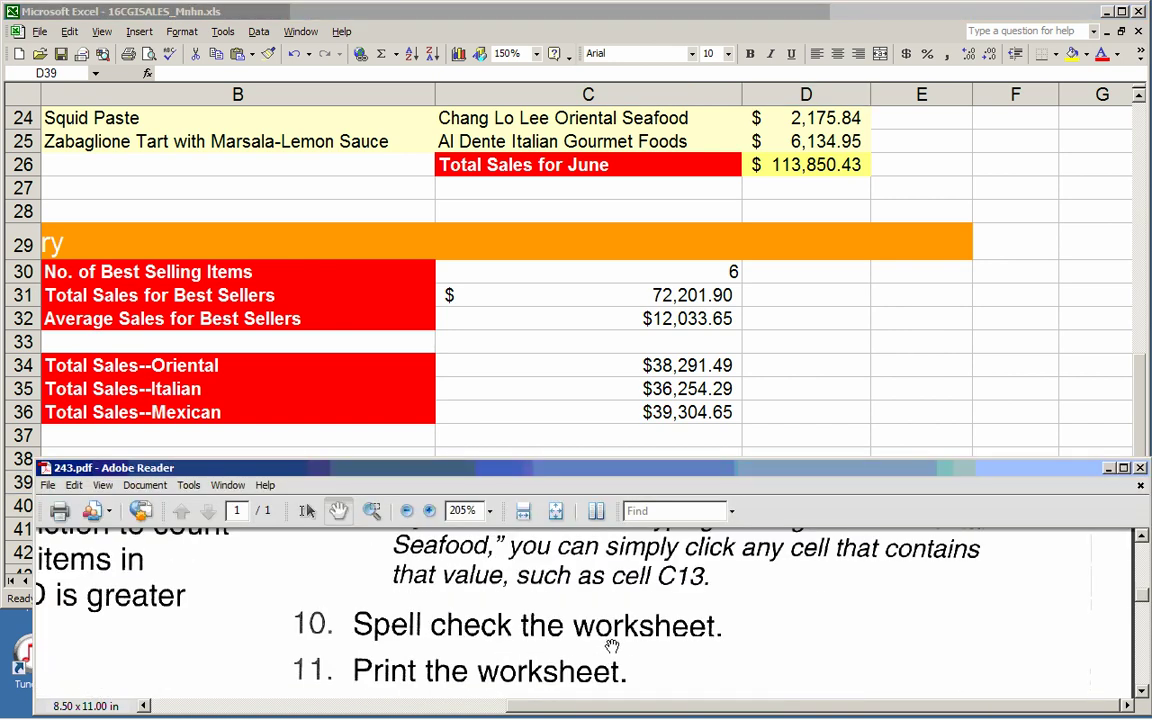
pyautogui.scroll(1, 460, 600)
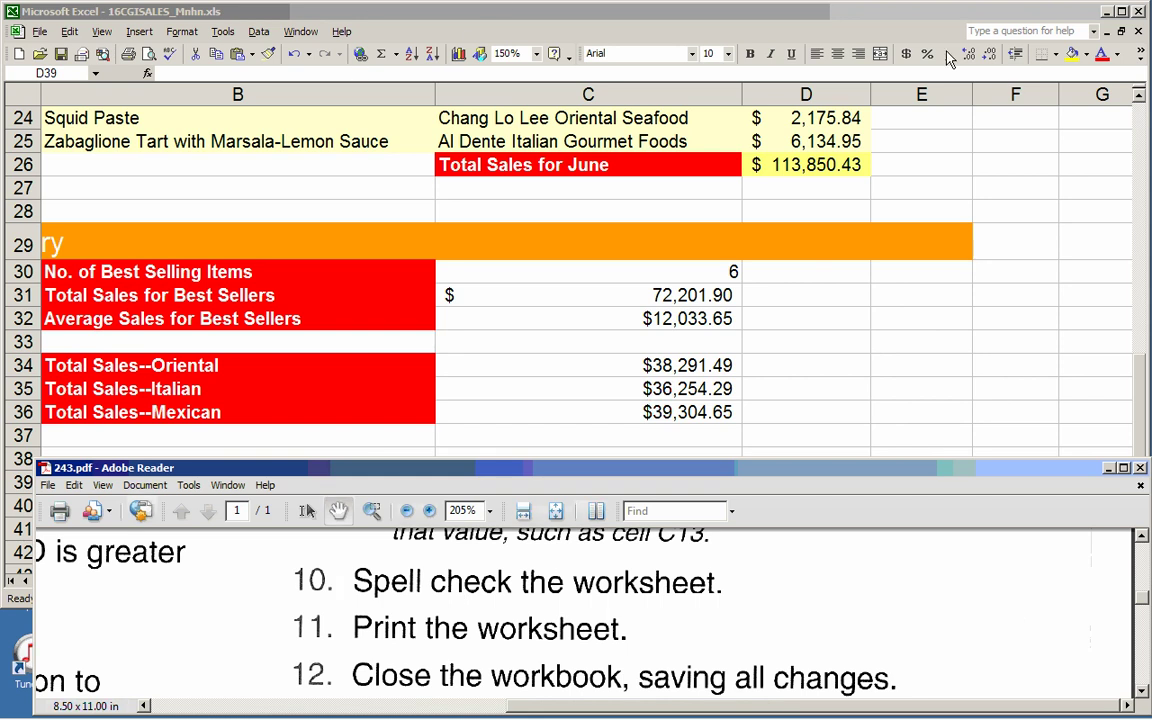
# Step: Start a spelling check in the Excel worksheet and continue it from the beginning of the sheet
pyautogui.click(216, 33)
pyautogui.click(222, 33)
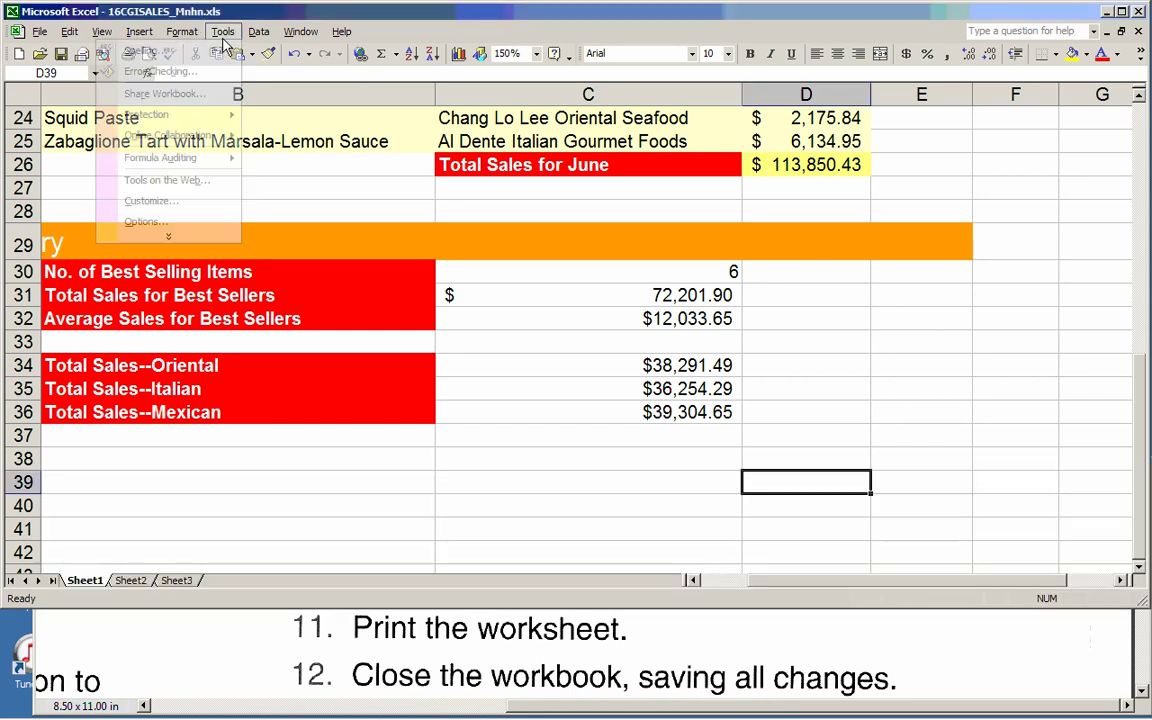
pyautogui.click(145, 51)
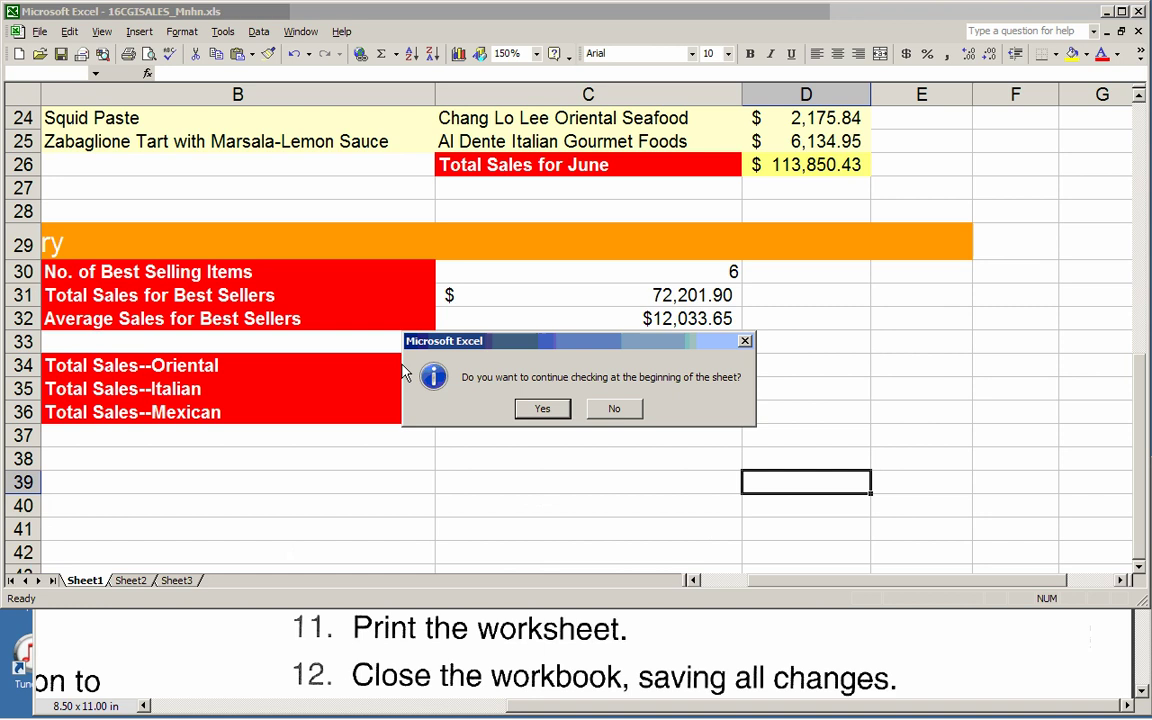
pyautogui.click(541, 410)
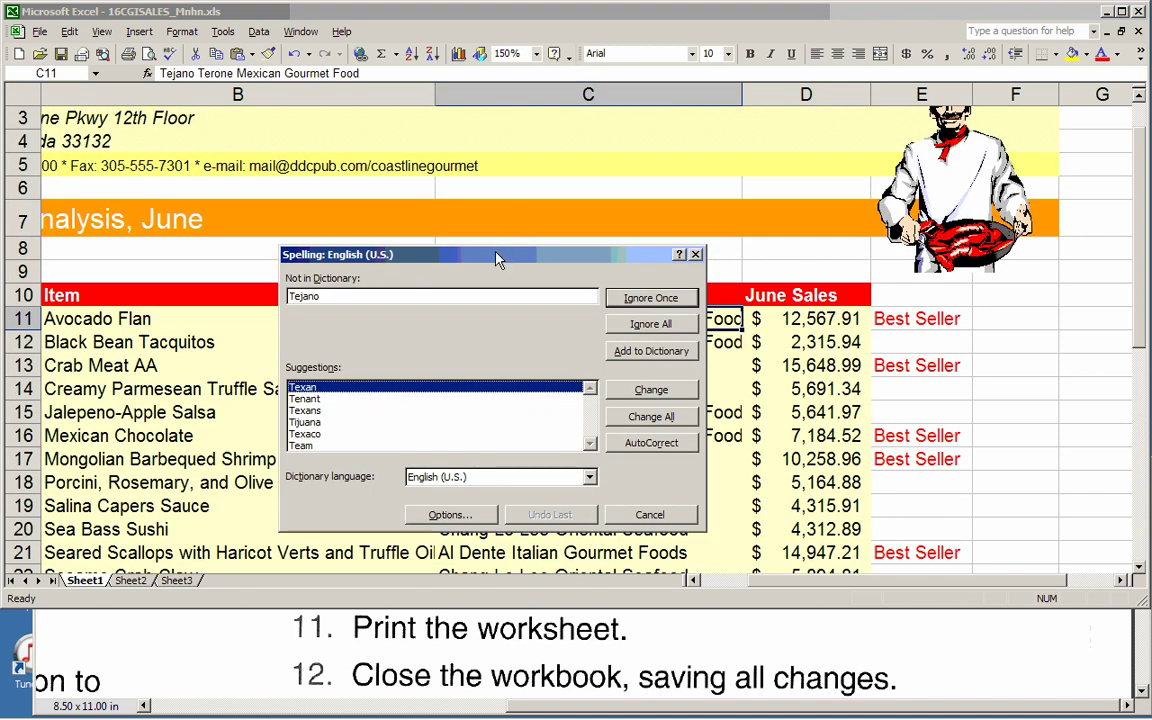
# Step: Ignore the flagged words Tejano, Terone and Tacquitos one occurrence at a time in rows 11 and 12
pyautogui.moveTo(496, 258); pyautogui.dragTo(688, 206)
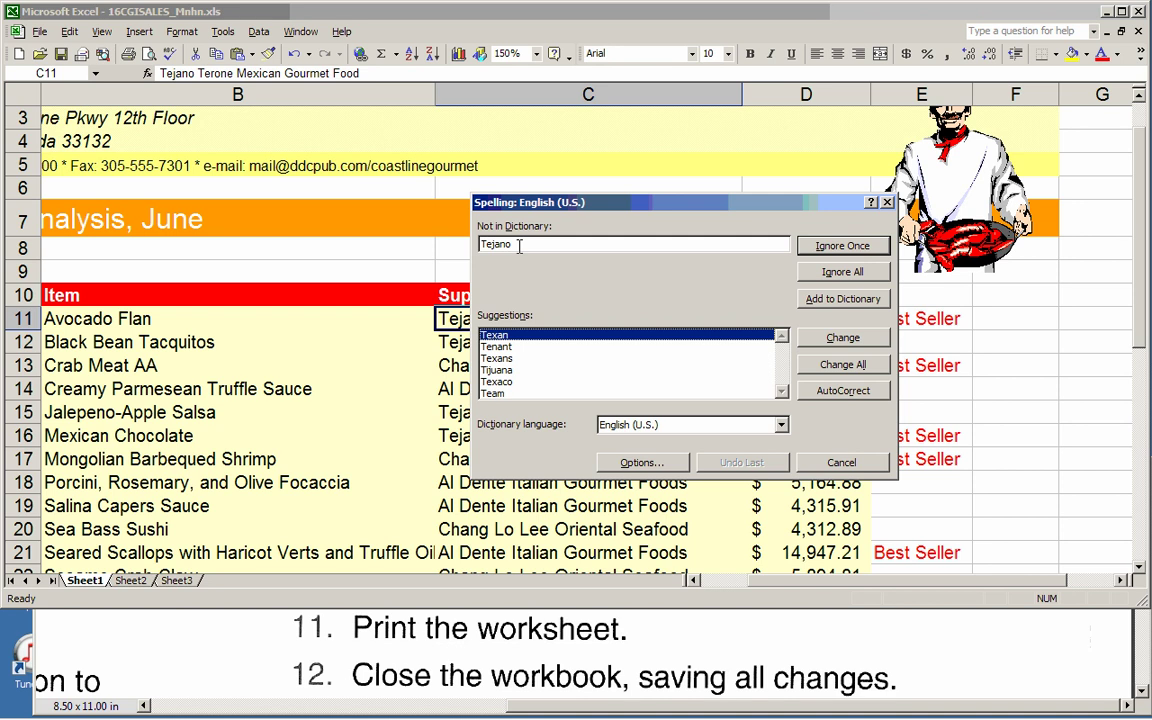
pyautogui.click(845, 248)
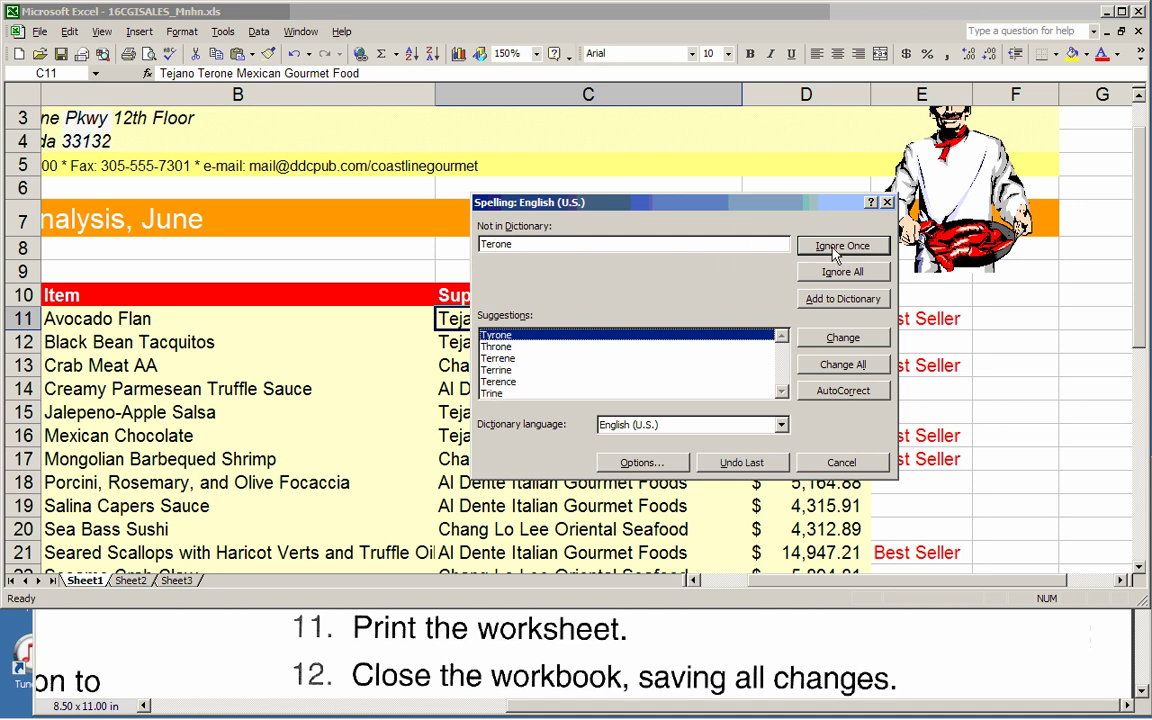
pyautogui.moveTo(673, 213); pyautogui.dragTo(808, 165)
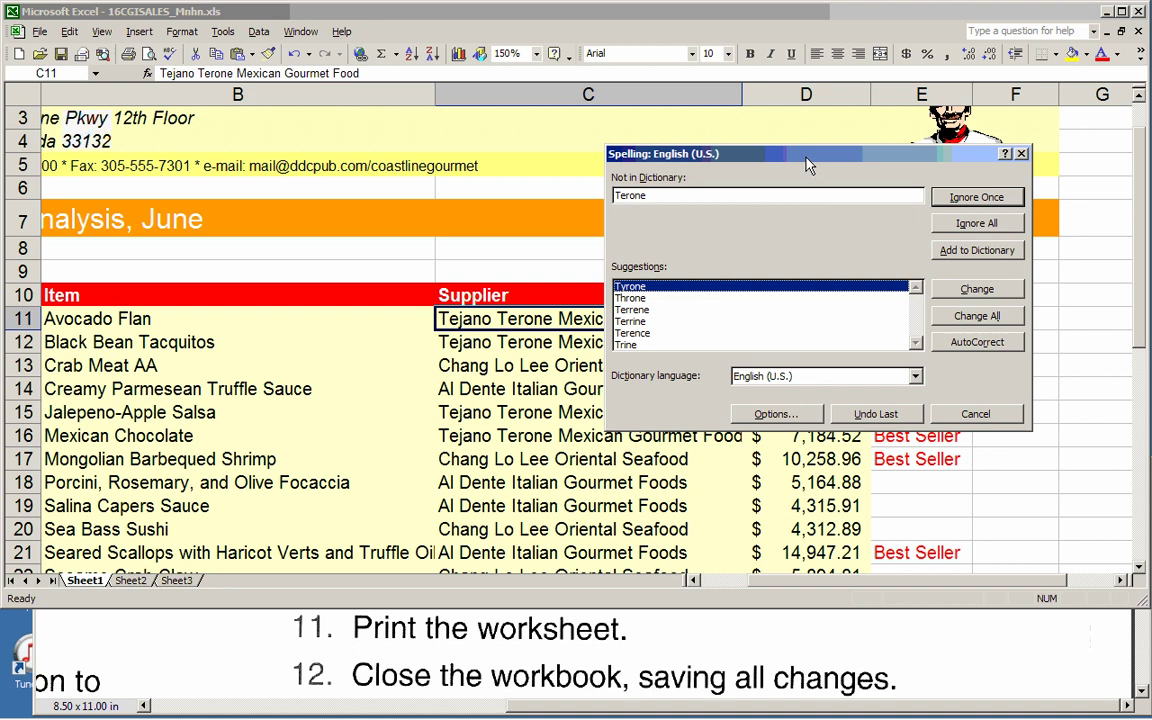
pyautogui.click(976, 197)
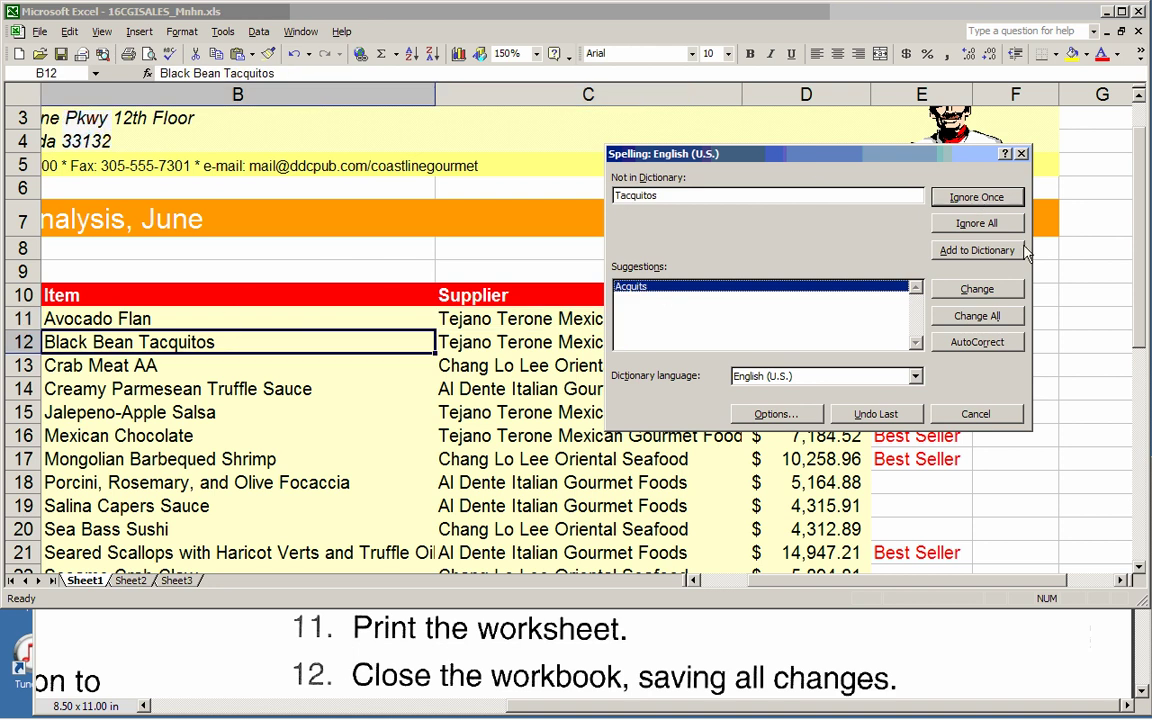
pyautogui.click(976, 198)
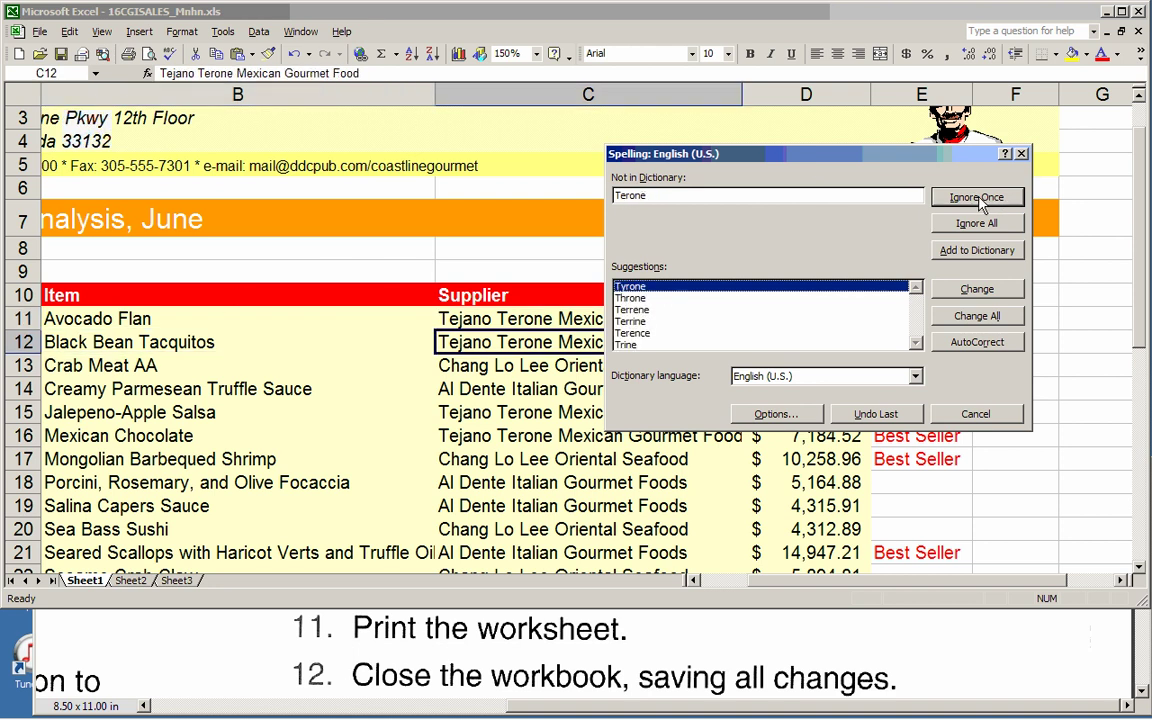
pyautogui.click(976, 197)
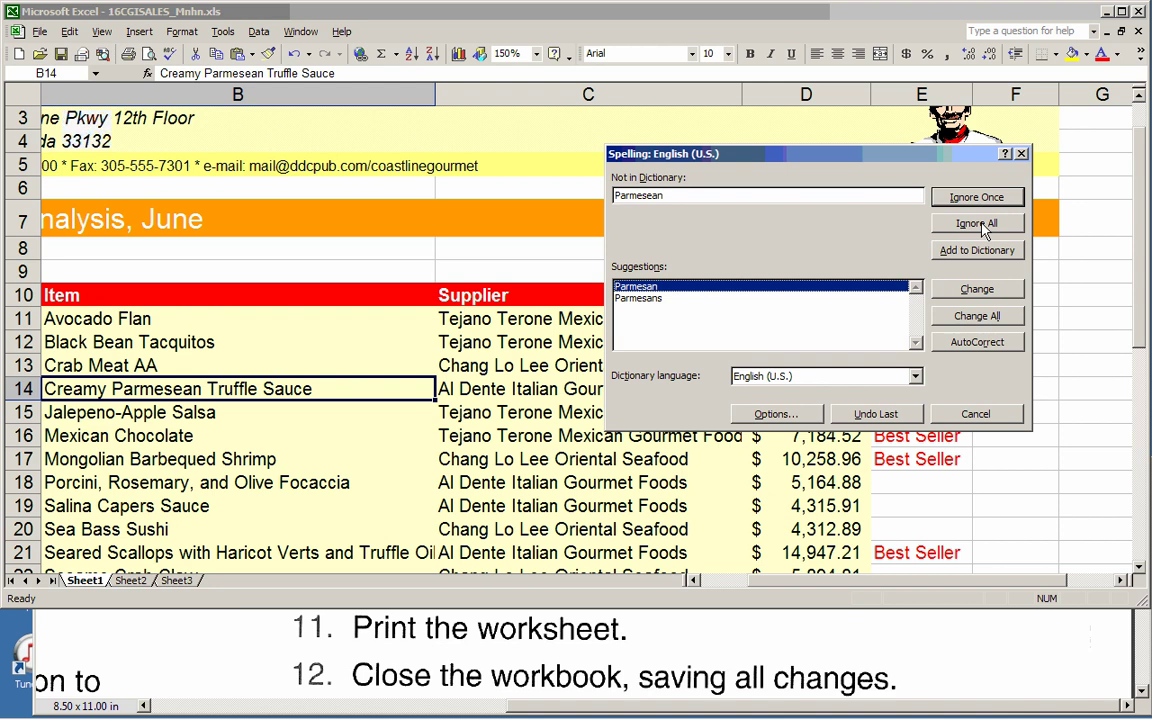
# Step: Ignore all occurrences of the remaining flagged words, including Parmesean, Terone, Verts and Marsala, and finish the spelling check
pyautogui.click(980, 225)
pyautogui.click(980, 225)
pyautogui.click(980, 225)
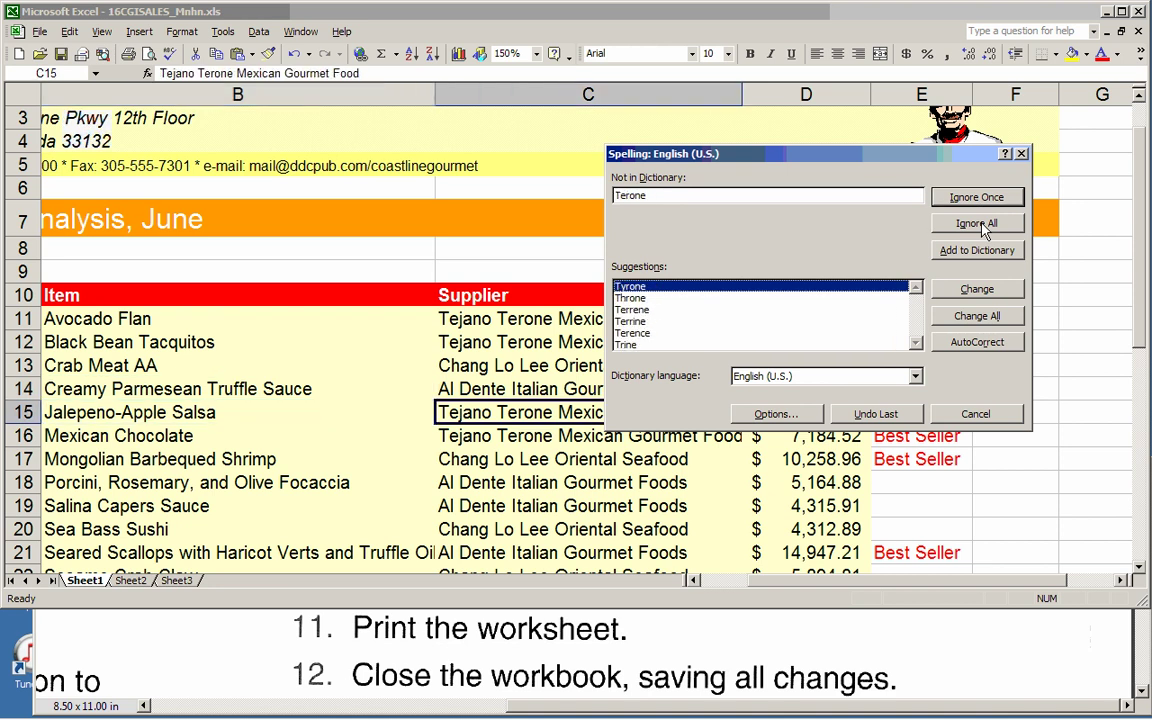
pyautogui.click(980, 225)
pyautogui.click(980, 225)
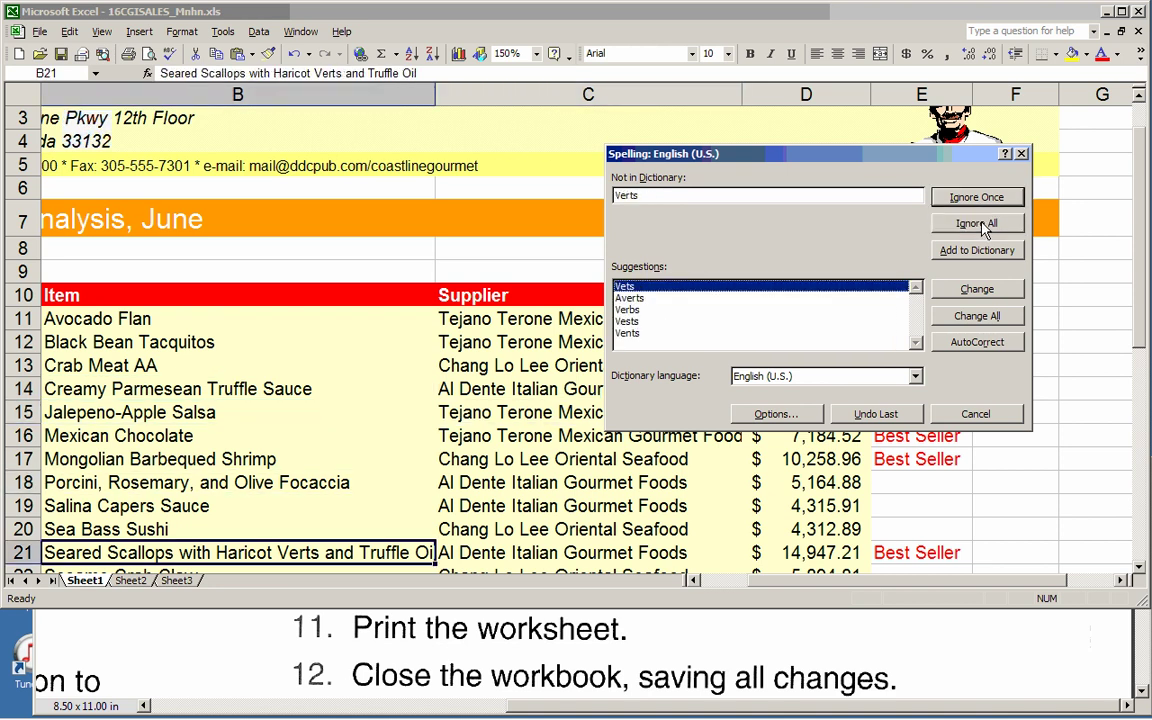
pyautogui.click(980, 225)
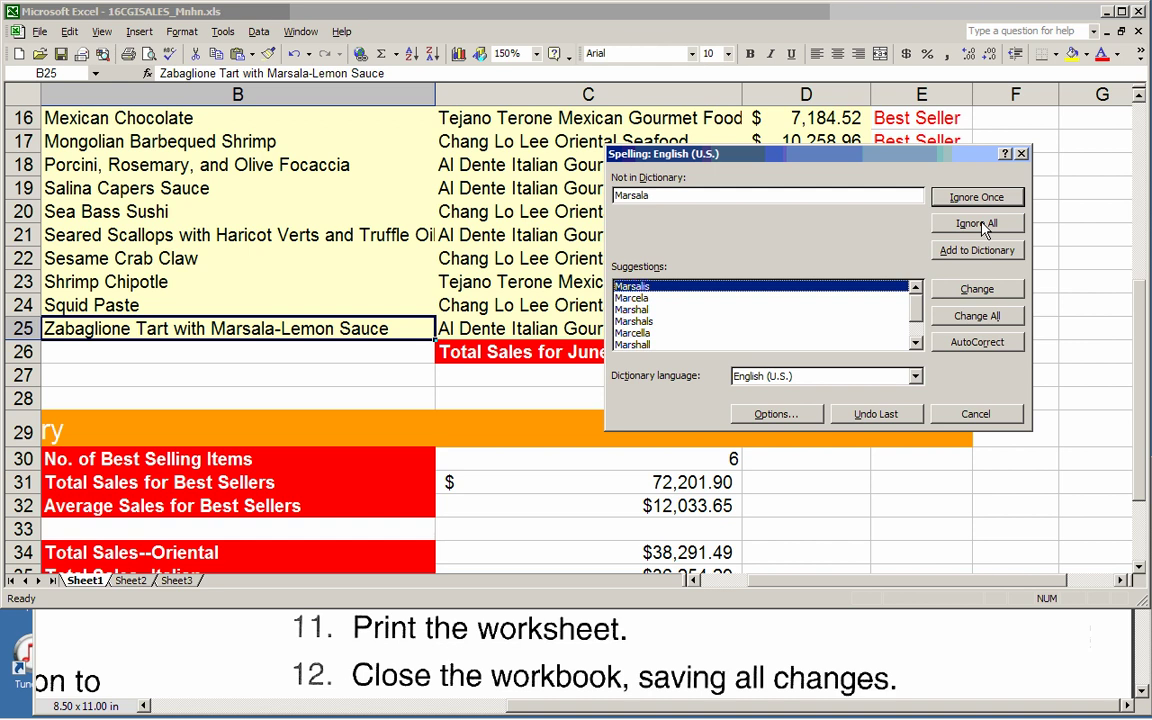
pyautogui.click(980, 225)
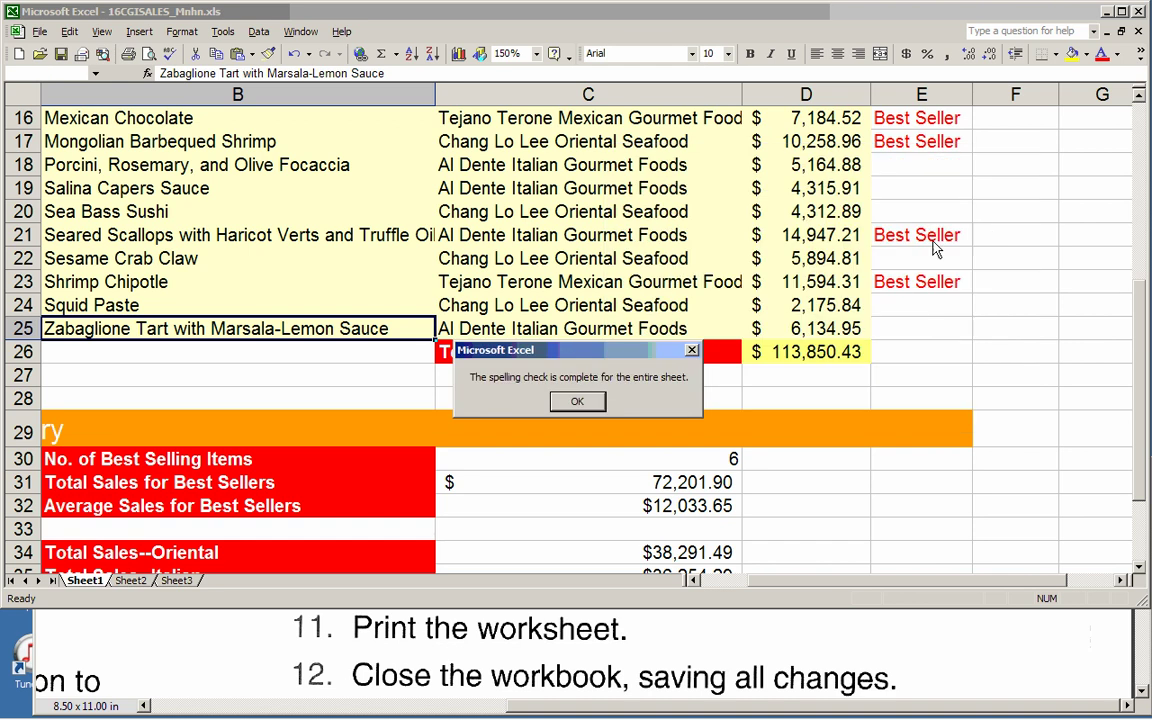
pyautogui.click(578, 403)
# Step: Check the 243.pdf instructions in Adobe Reader for the task that follows the spell check
pyautogui.scroll(-3, 651, 445)
pyautogui.click(430, 612)
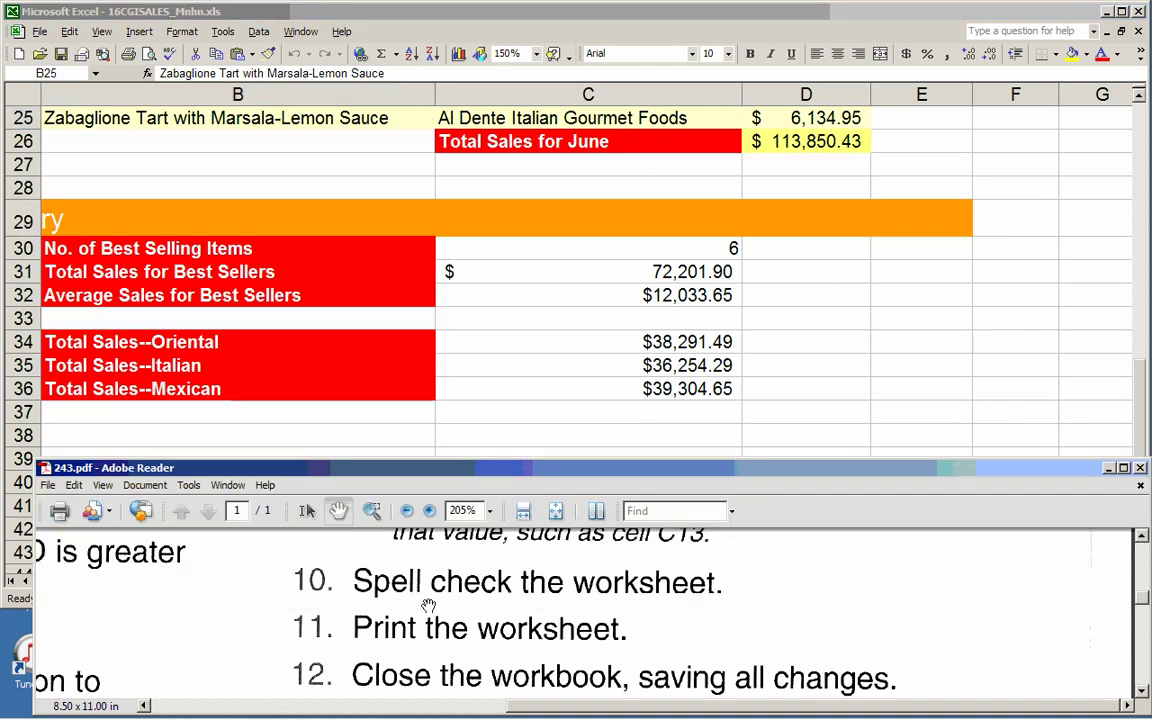
pyautogui.scroll(1, 530, 371)
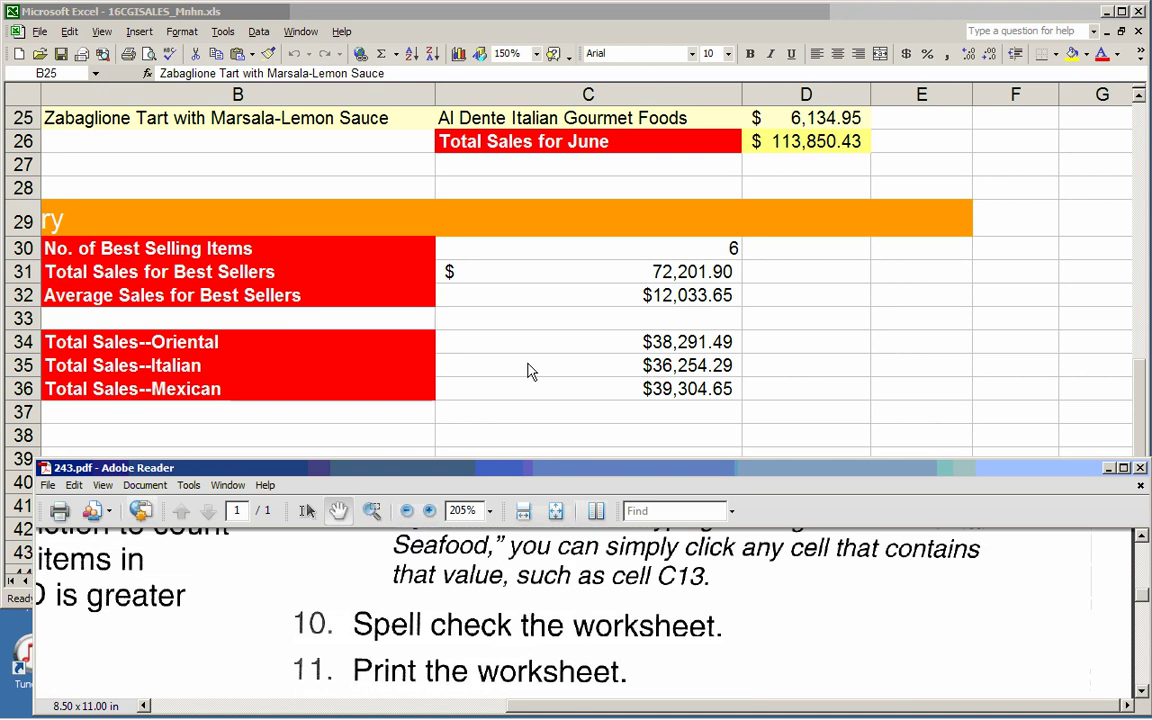
# Step: Switch to Excel and print the active sheet with the Bullzip PDF Printer, saving the output as 16CGISALES_Mnhn.pdf
pyautogui.hotkey('alt', 'Tab')
pyautogui.scroll(8, 505, 330)
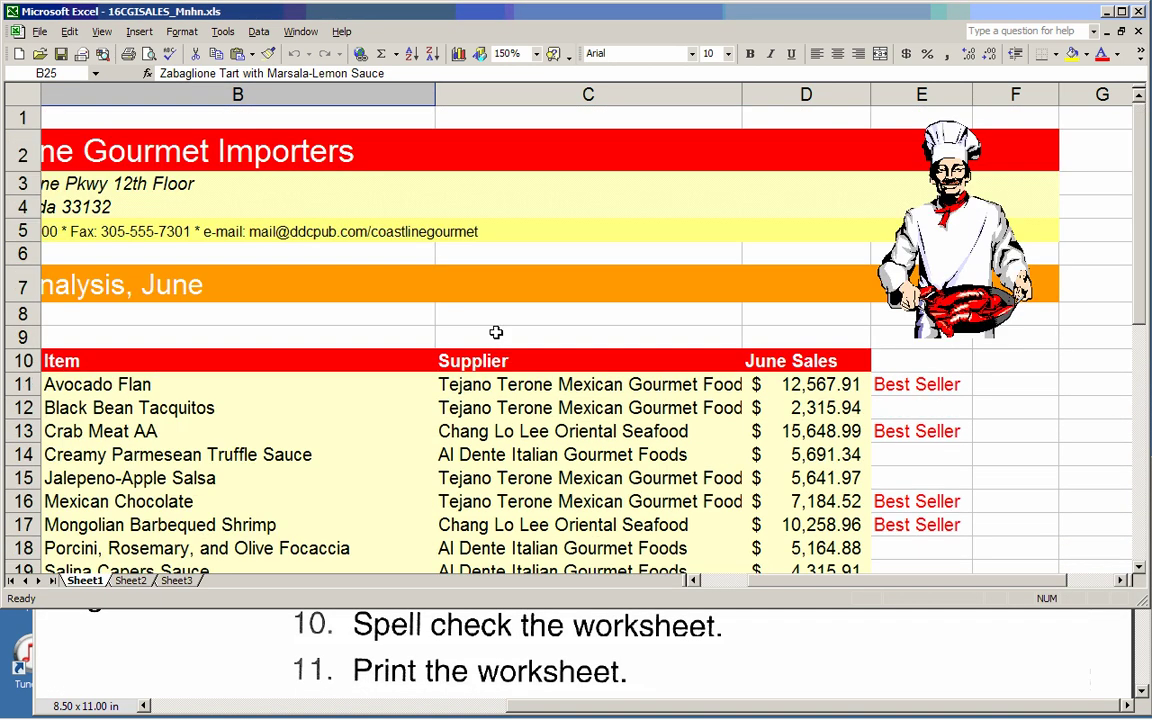
pyautogui.scroll(-2, 495, 332)
pyautogui.moveTo(776, 587); pyautogui.dragTo(738, 587)
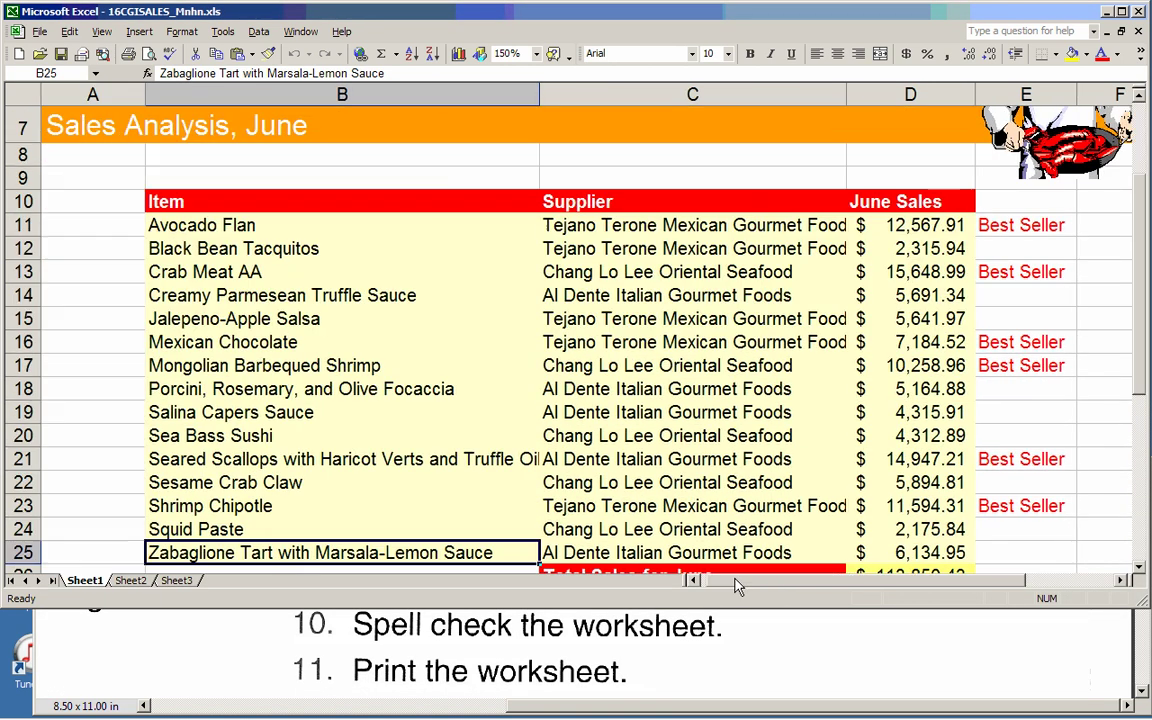
pyautogui.click(39, 32)
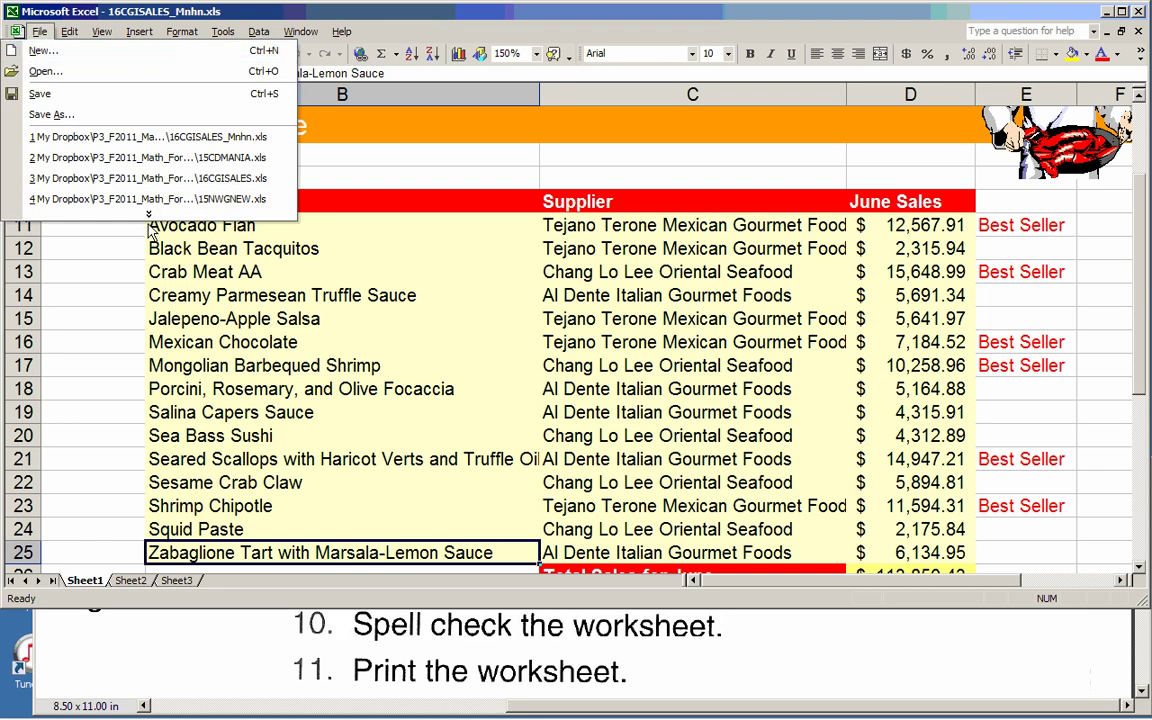
pyautogui.click(139, 31)
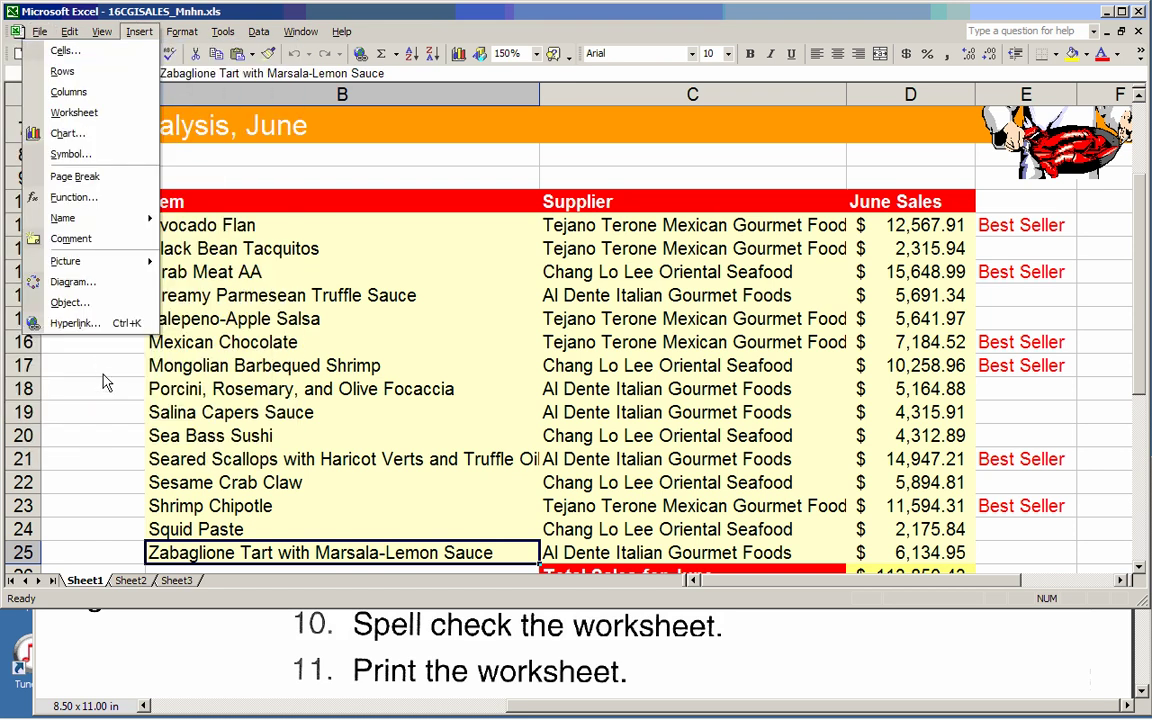
pyautogui.moveTo(40, 31)
pyautogui.click(70, 303)
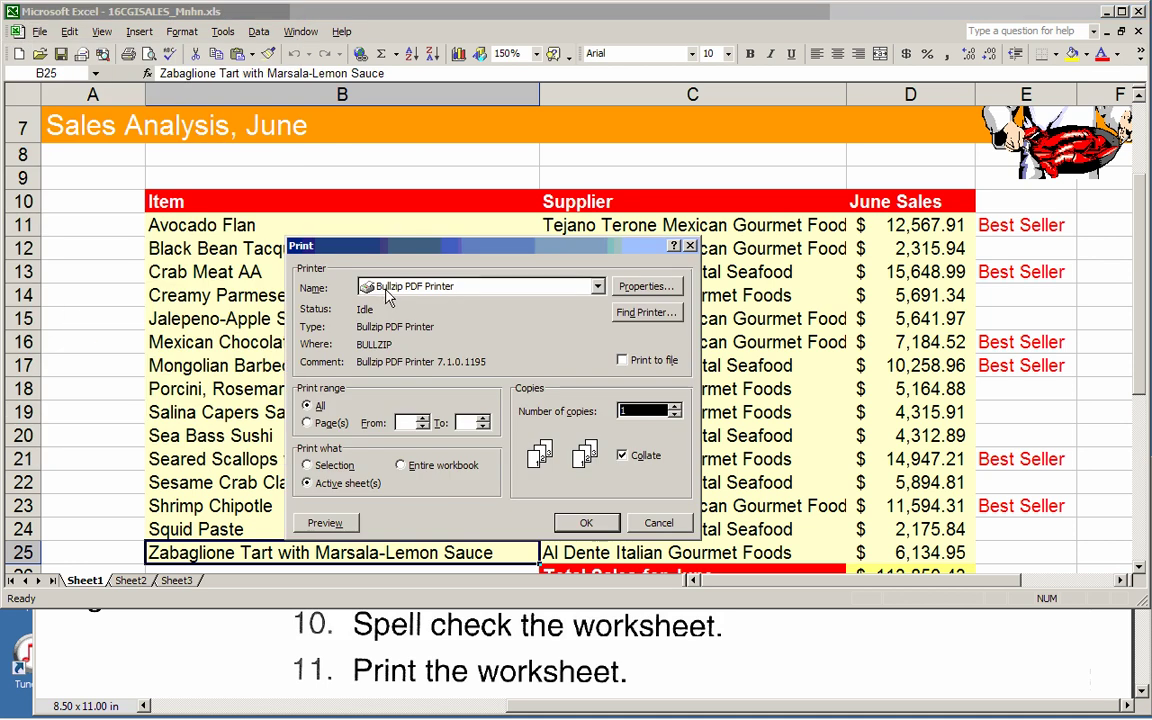
pyautogui.click(587, 524)
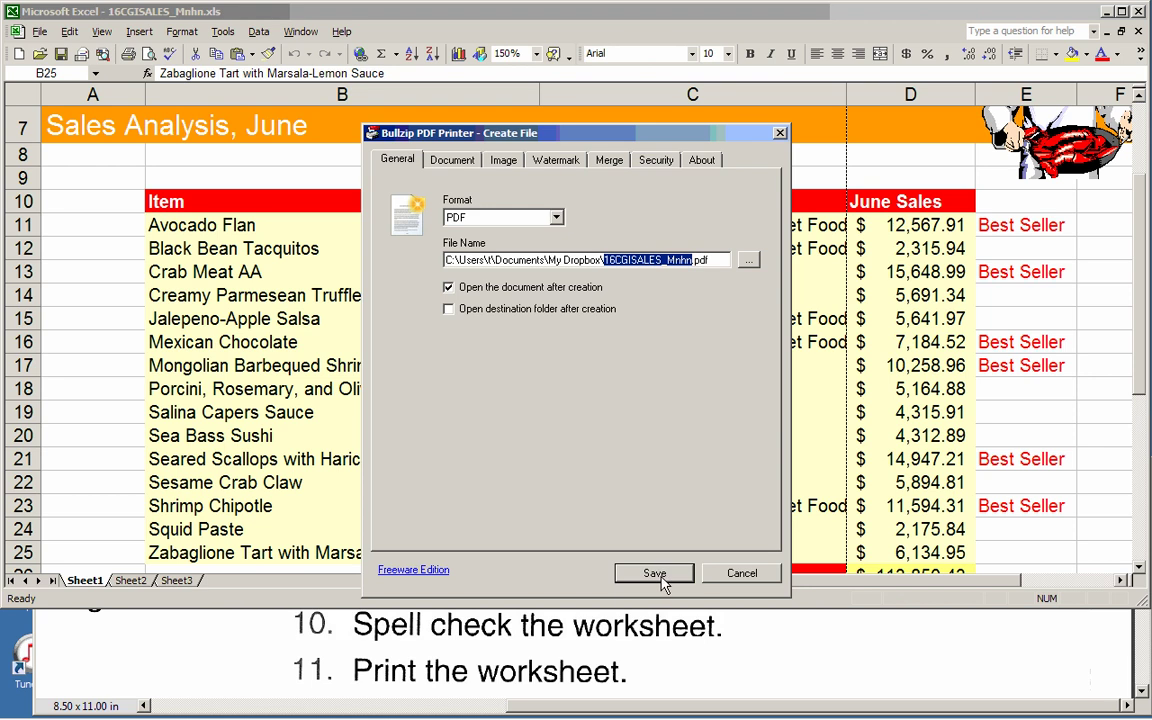
pyautogui.click(656, 574)
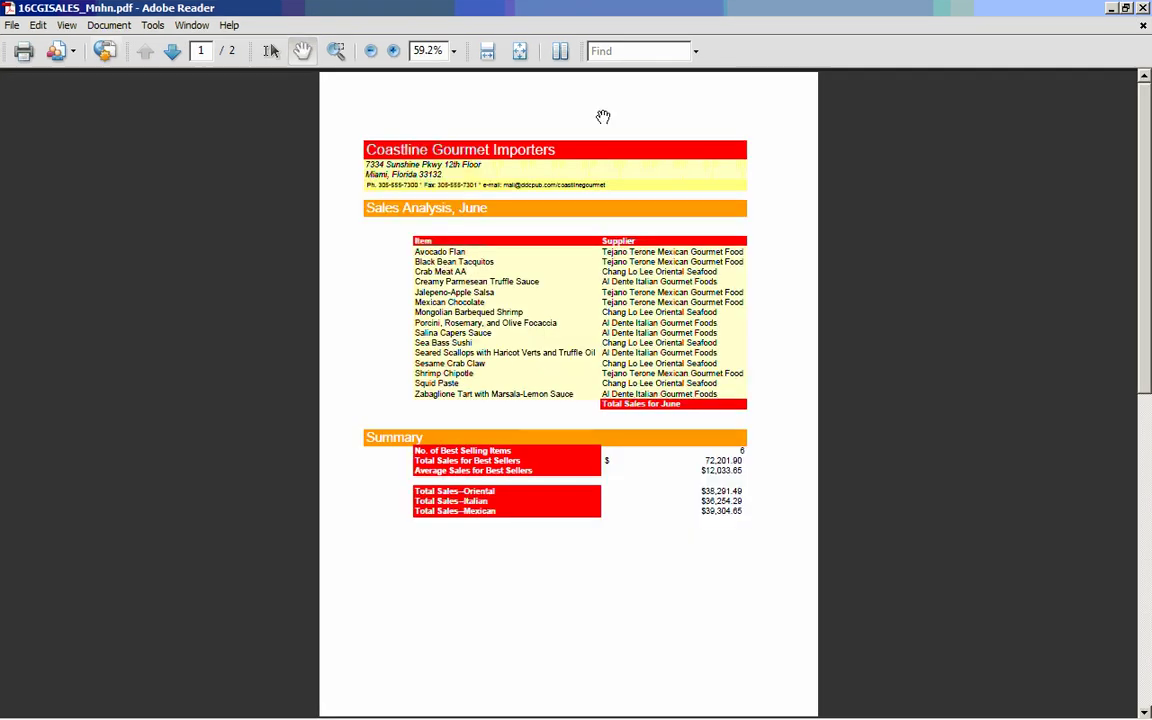
# Step: Review both pages of the printed 16CGISALES_Mnhn.pdf in Adobe Reader, and close the document
pyautogui.scroll(-10, 530, 419)
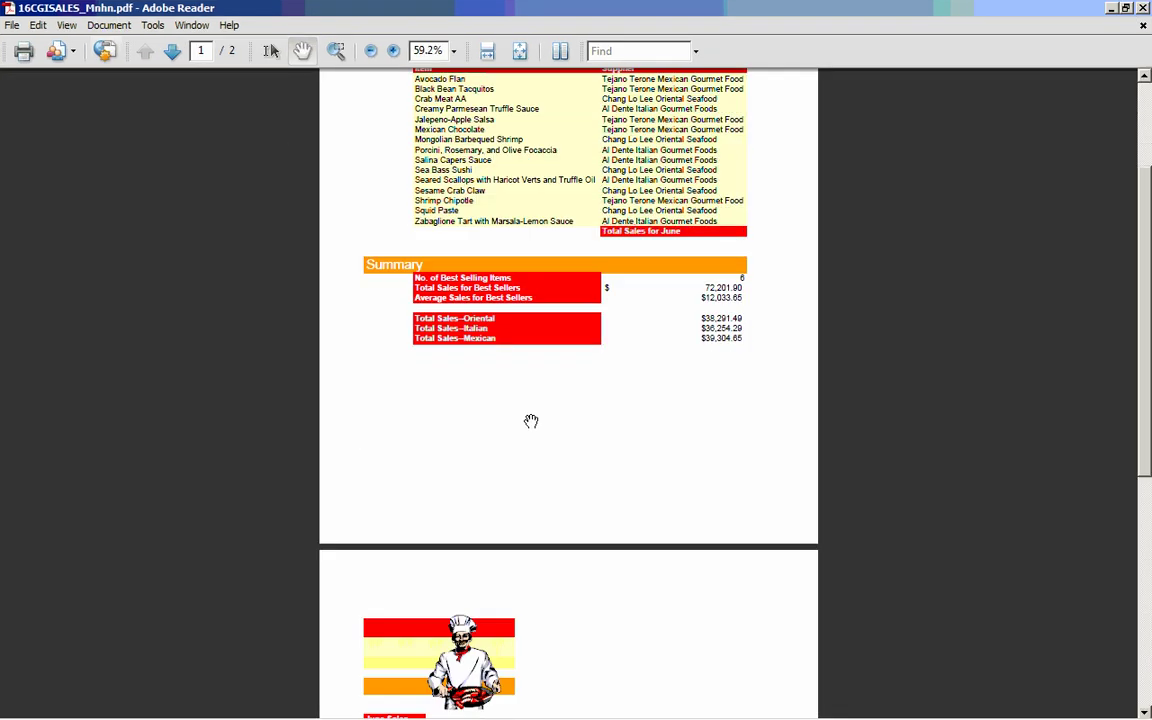
pyautogui.scroll(10, 533, 419)
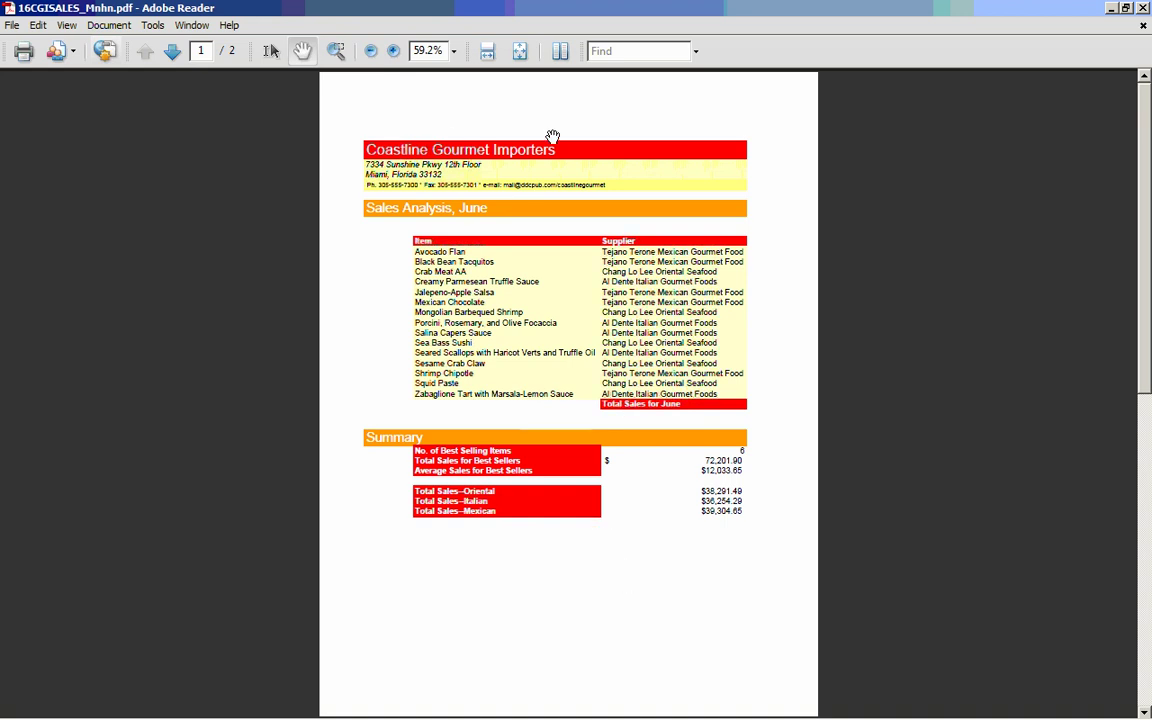
pyautogui.scroll(-10, 522, 540)
pyautogui.scroll(2, 399, 580)
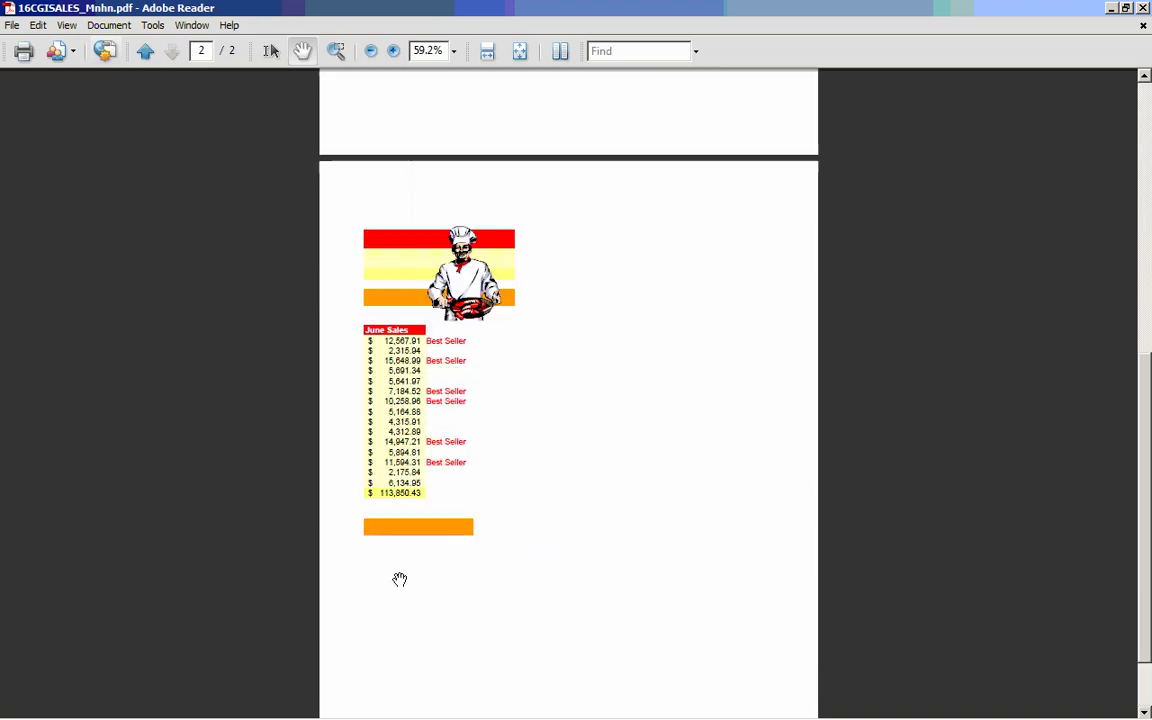
pyautogui.scroll(-2, 405, 570)
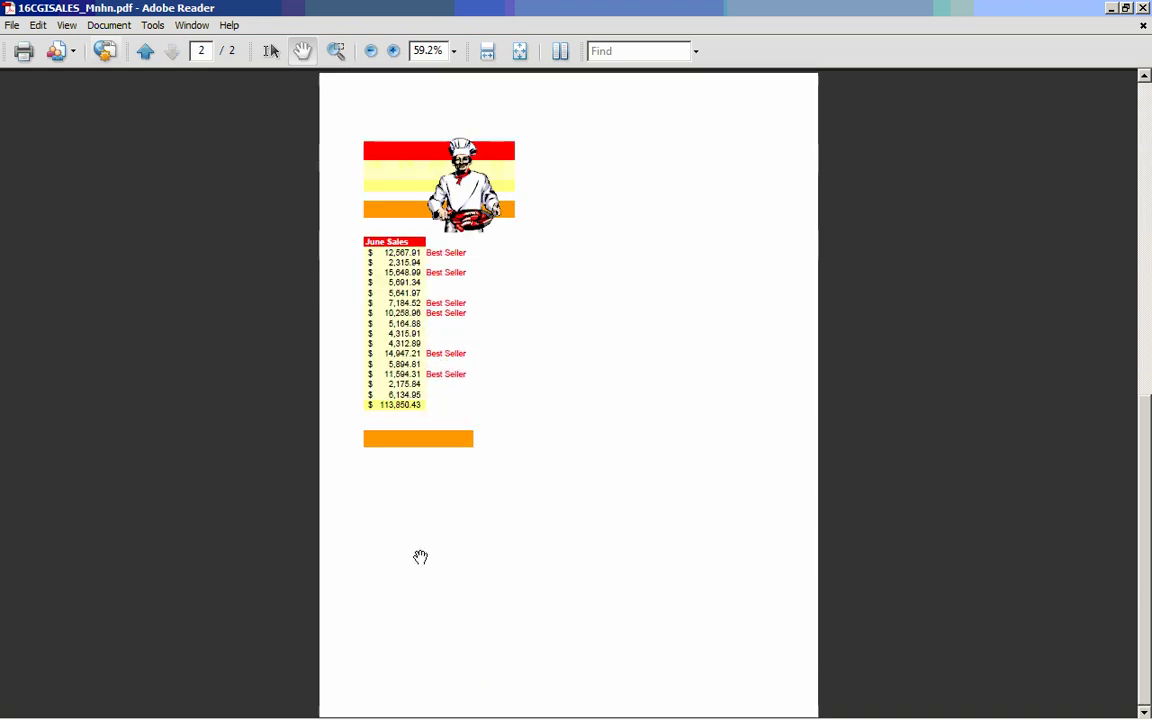
pyautogui.click(1143, 26)
# Step: Check the 243.pdf instructions for the task that follows printing, and switch back to the Excel workbook
pyautogui.click(1106, 8)
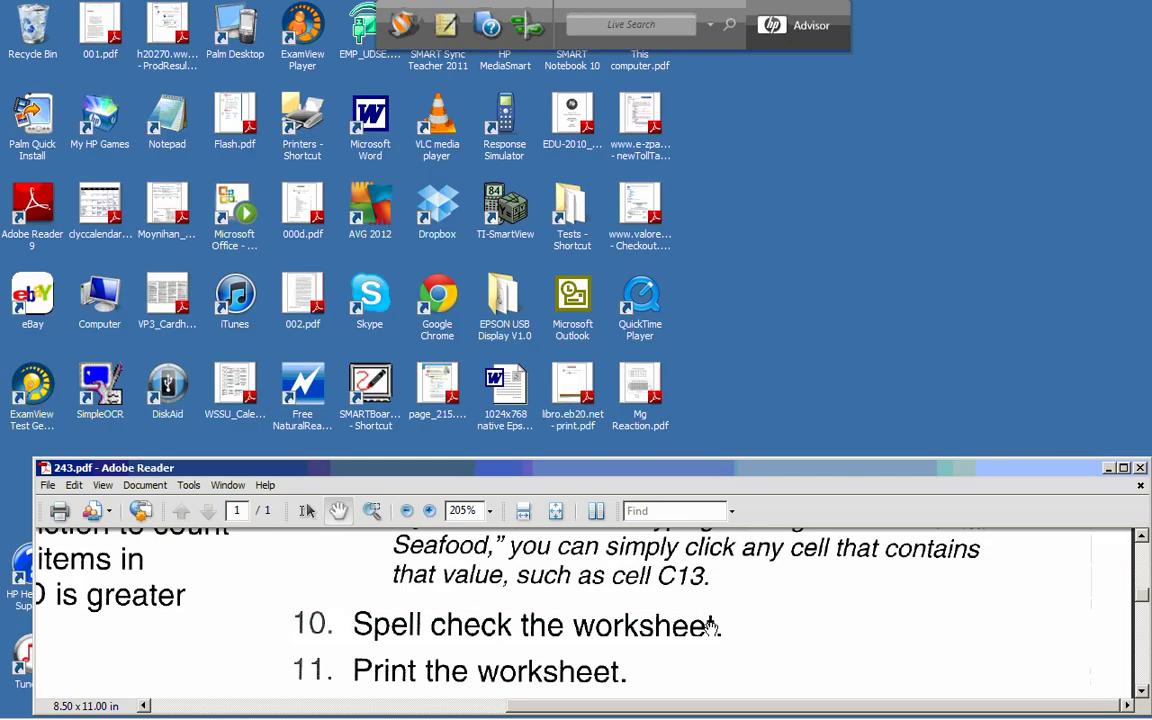
pyautogui.scroll(-2, 605, 634)
pyautogui.scroll(-4, 780, 670)
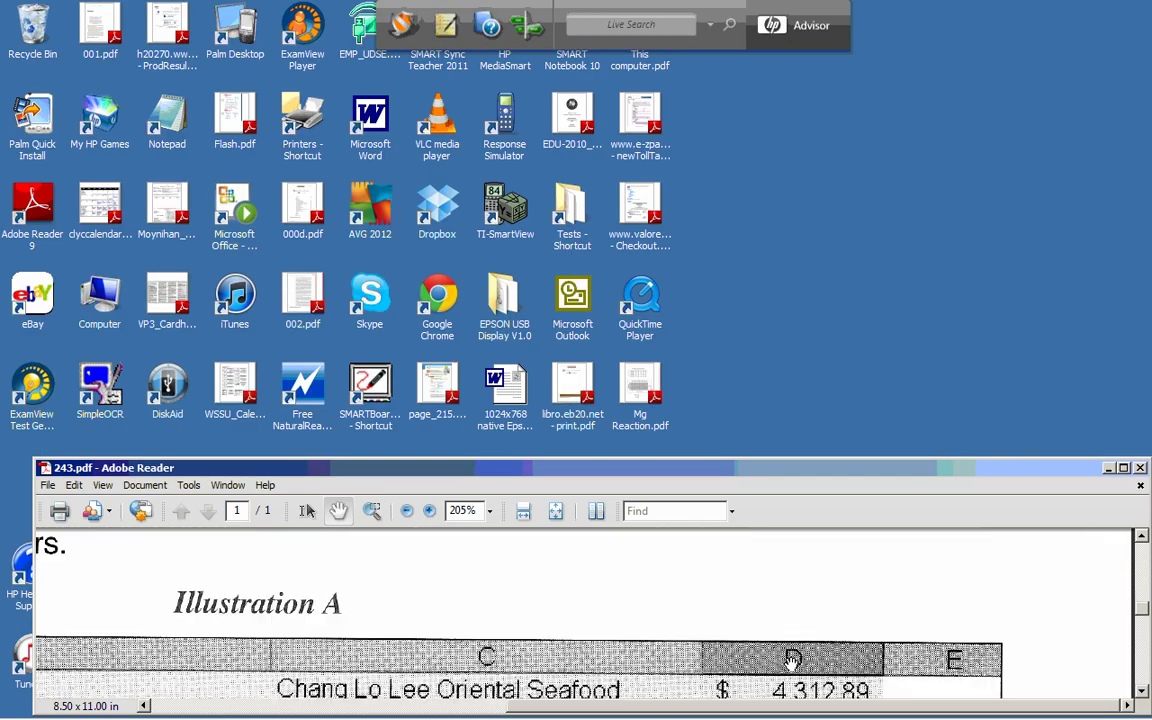
pyautogui.scroll(3, 792, 660)
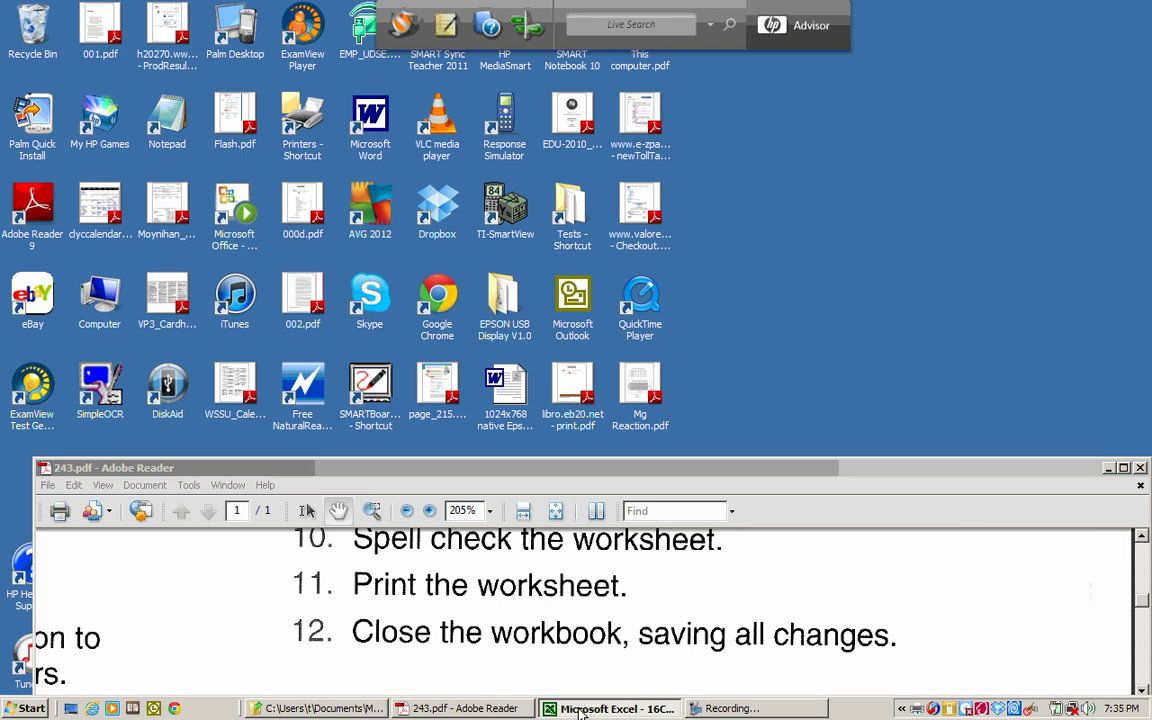
pyautogui.click(580, 710)
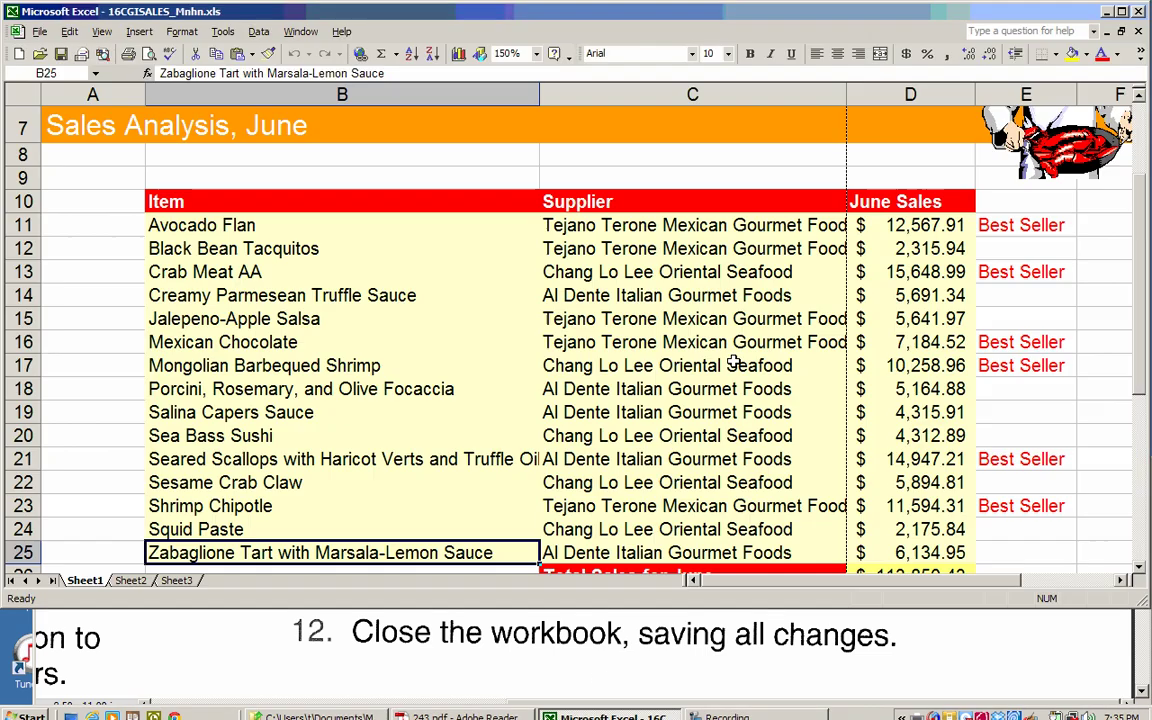
pyautogui.click(42, 32)
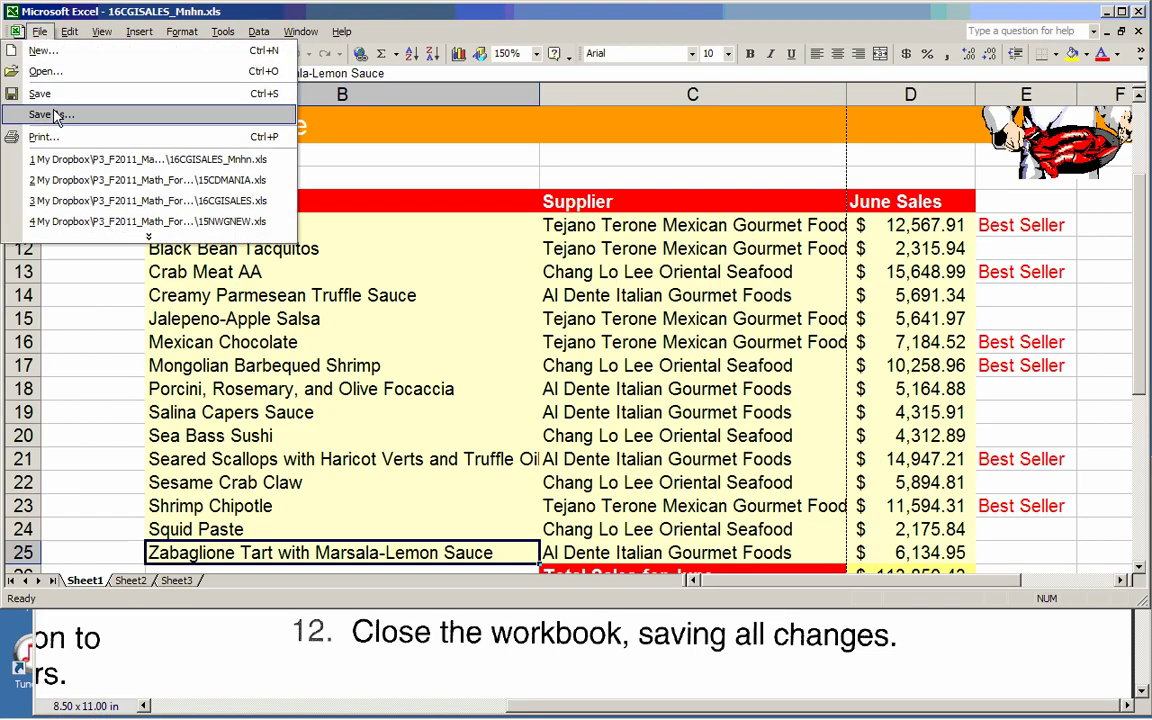
pyautogui.click(57, 117)
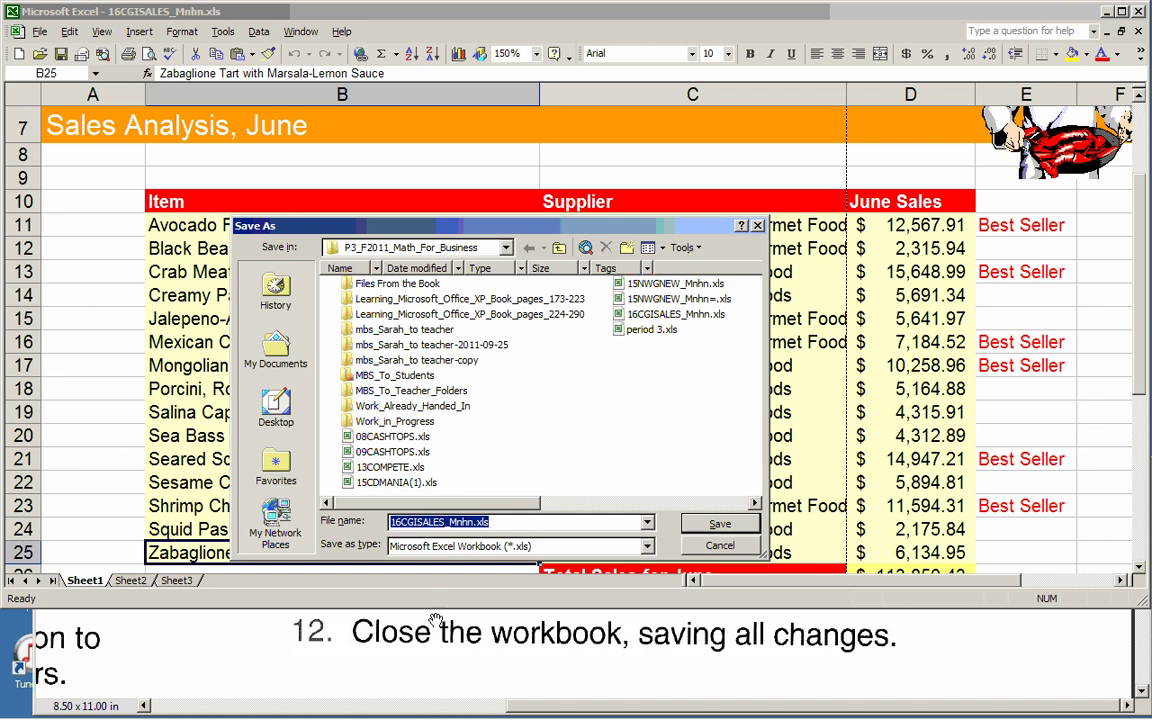
pyautogui.click(731, 546)
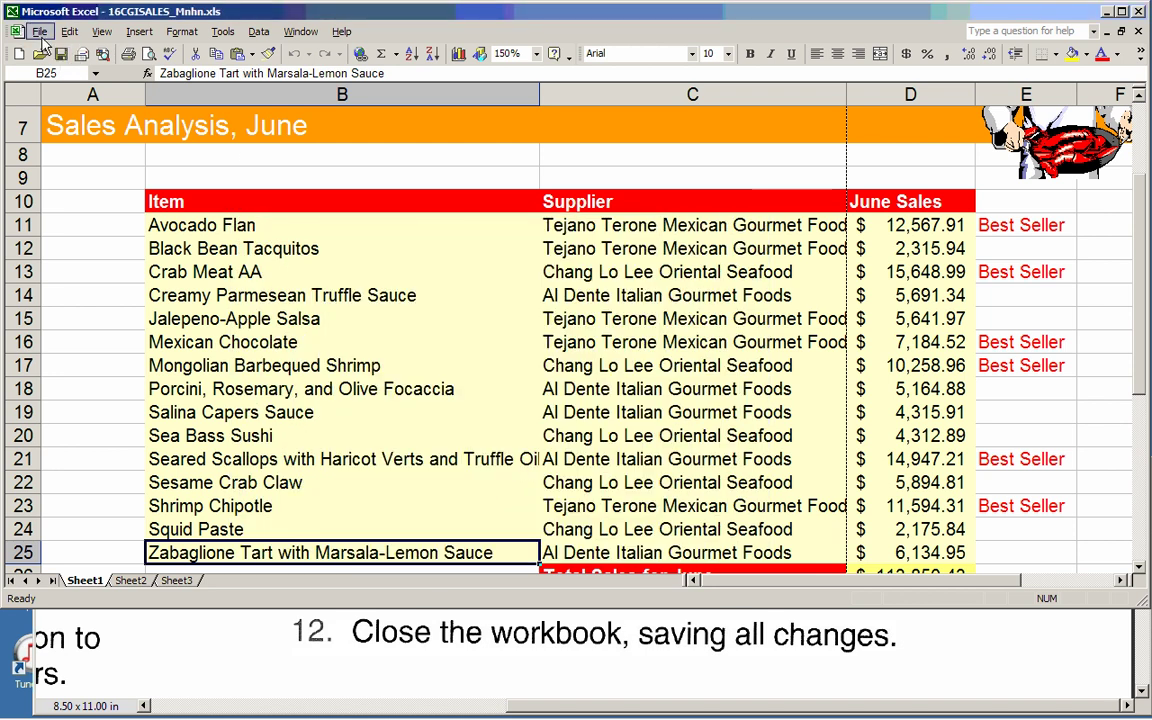
# Step: Save the workbook as 16CGISALES_Mnhn.xls in the P3_F2011_Math_For_Business folder, replacing the existing file
pyautogui.click(40, 31)
pyautogui.click(48, 114)
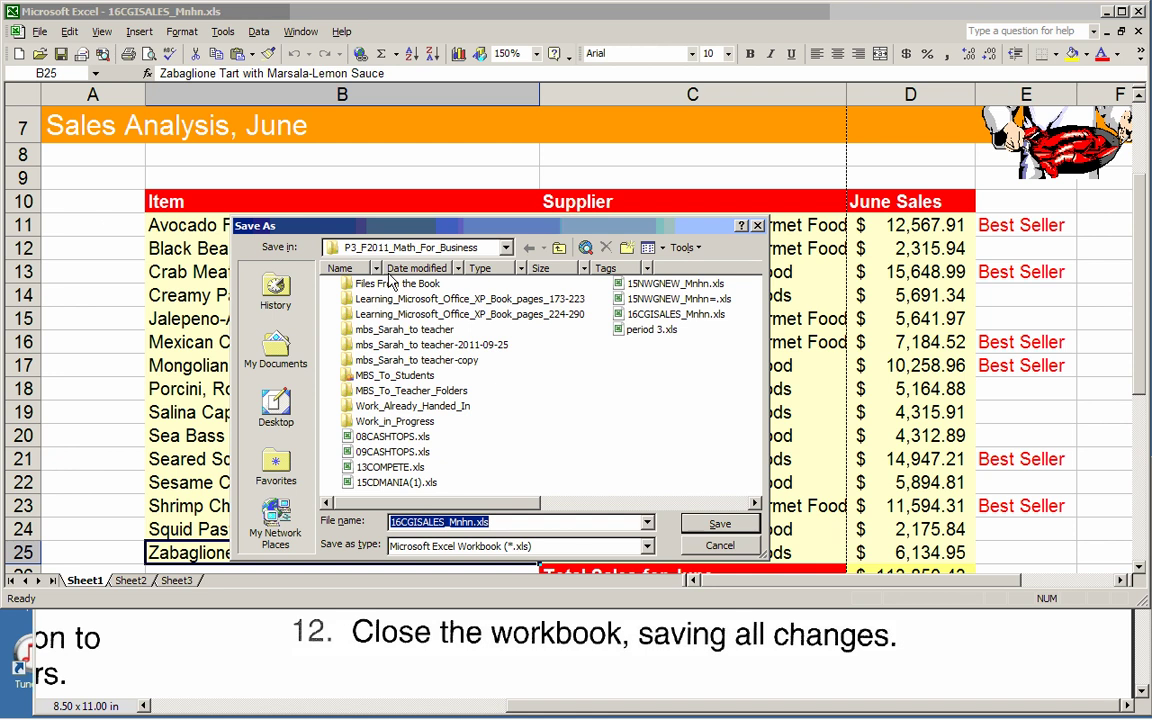
pyautogui.click(715, 528)
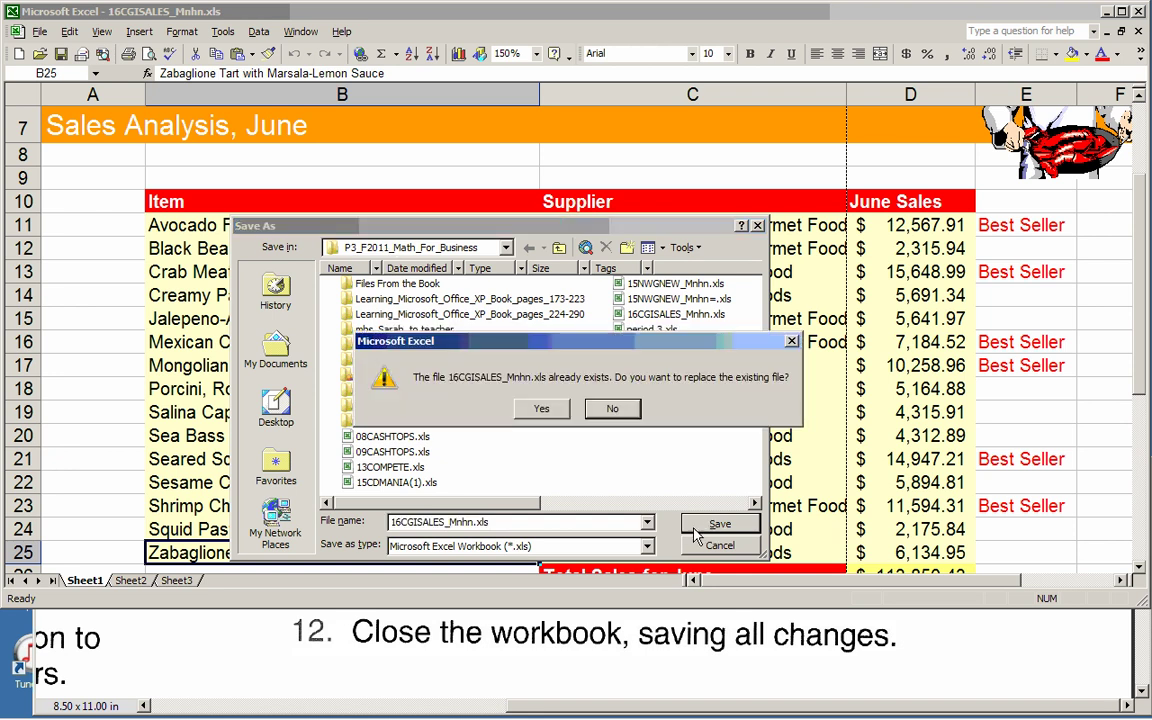
pyautogui.click(540, 480)
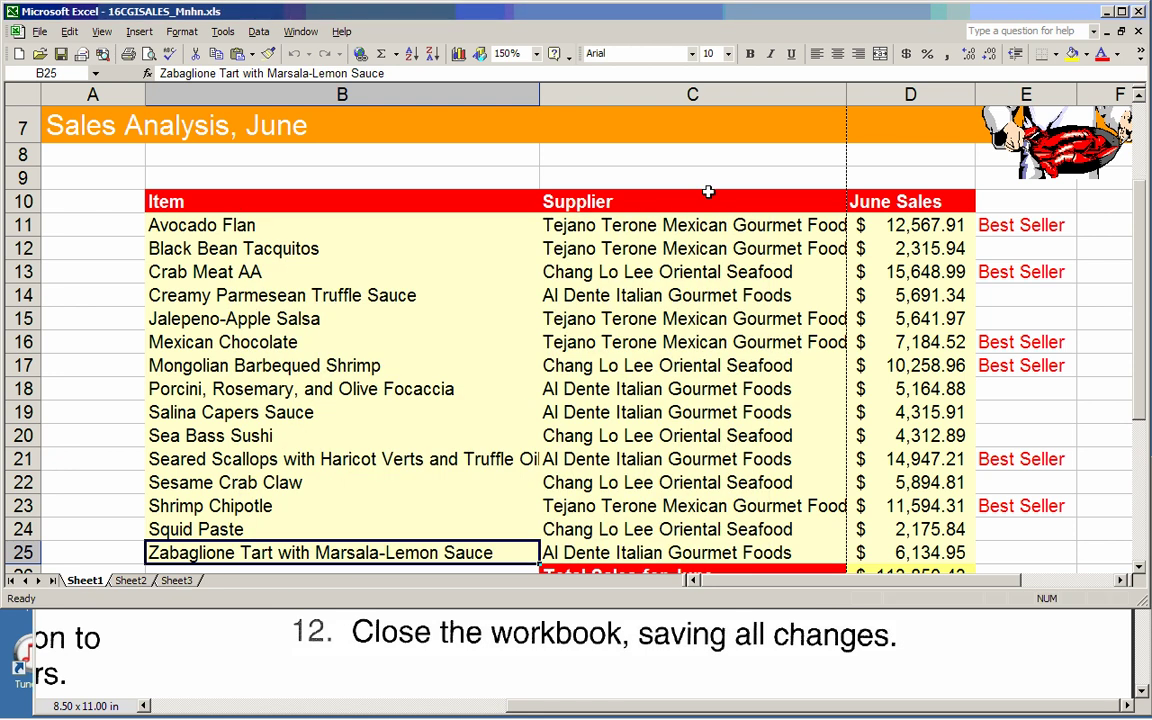
# Step: Close the 16CGISALES_Mnhn.xls workbook
pyautogui.click(40, 32)
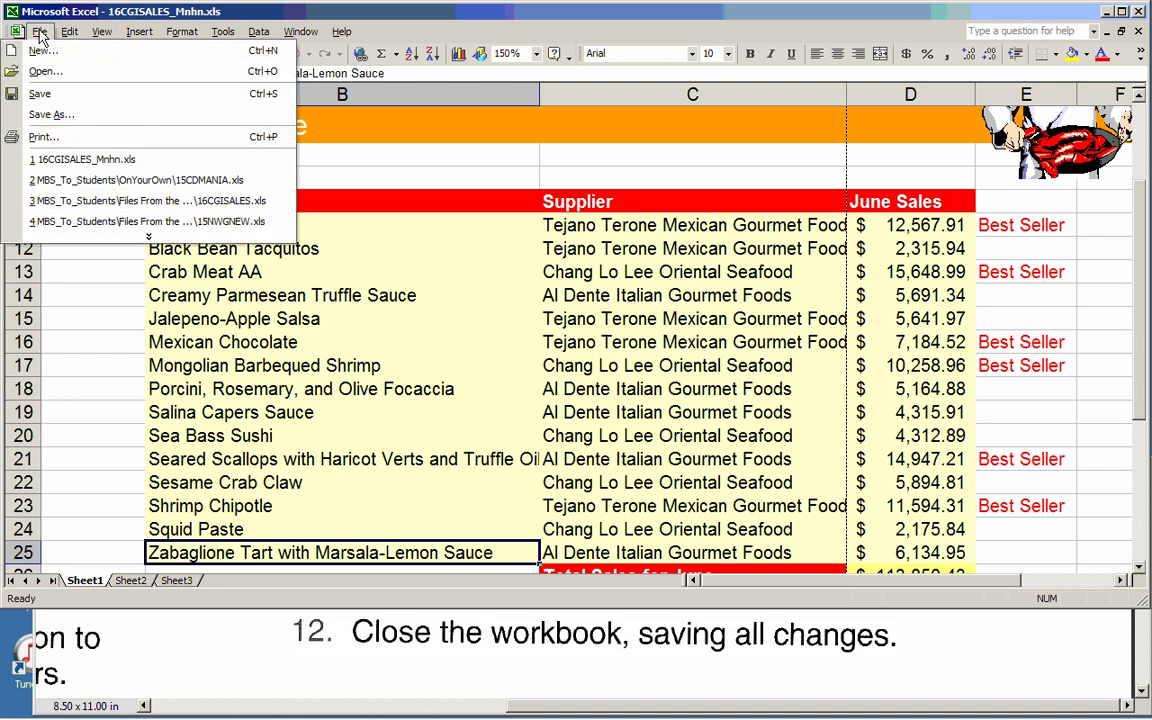